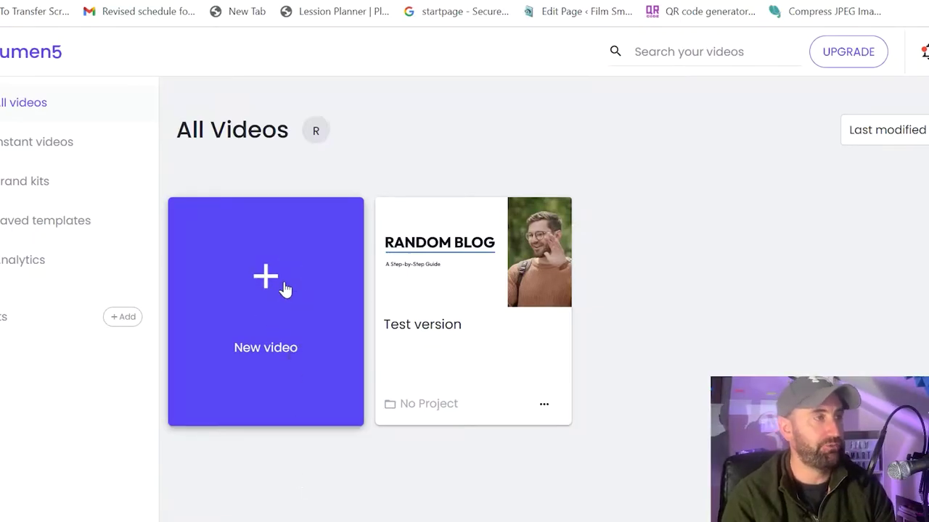
- Start a new video and preview the Origin template
click(284, 289)
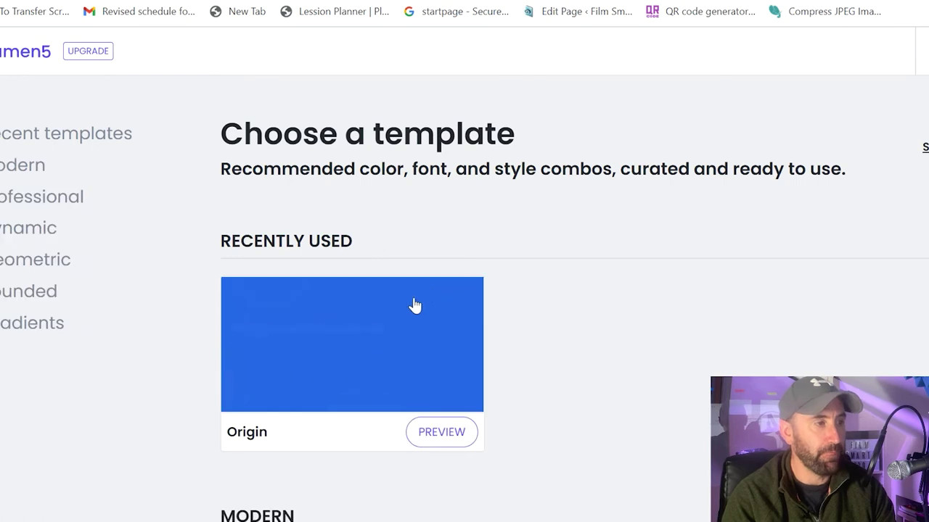
scroll(415, 305, down, 2)
scroll(425, 295, up, 2)
scroll(358, 288, down, 4)
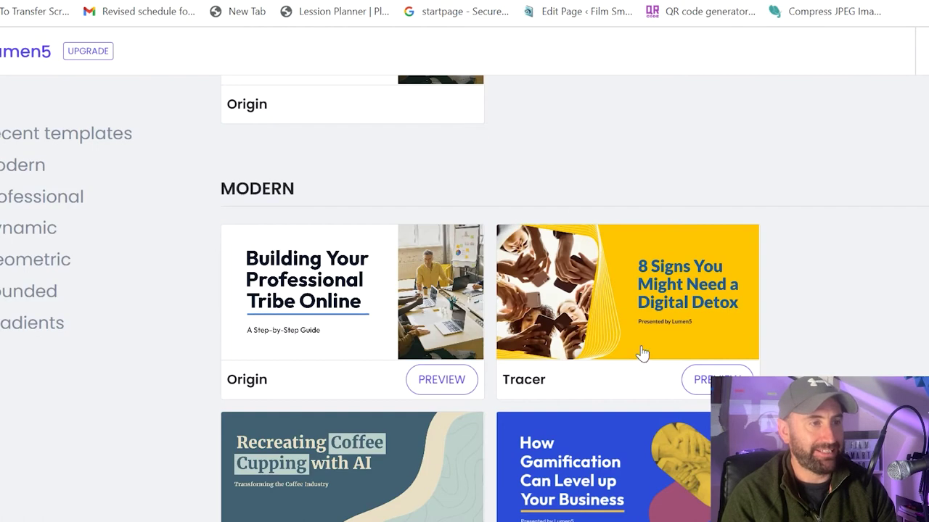
scroll(409, 439, up, 4)
click(370, 268)
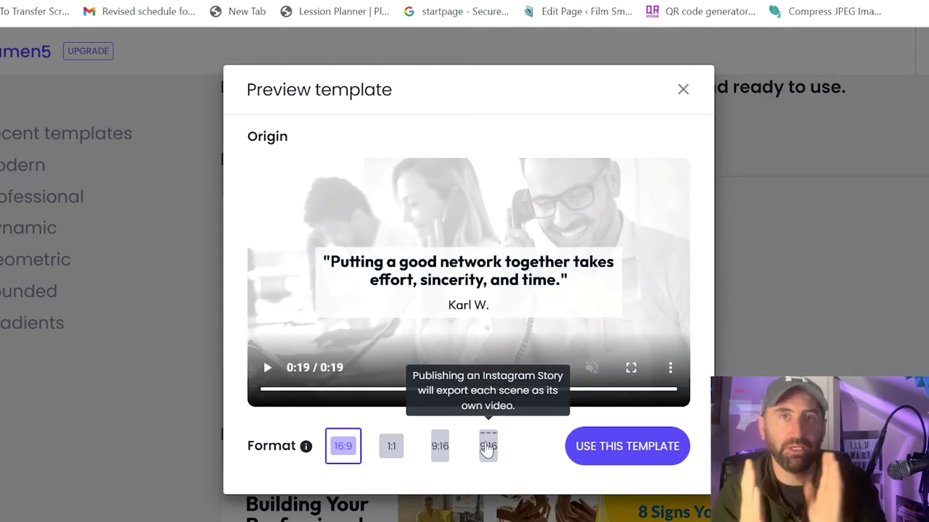
- Compare the 9:16 vertical format, return to 16:9, and create the video from Origin
click(488, 446)
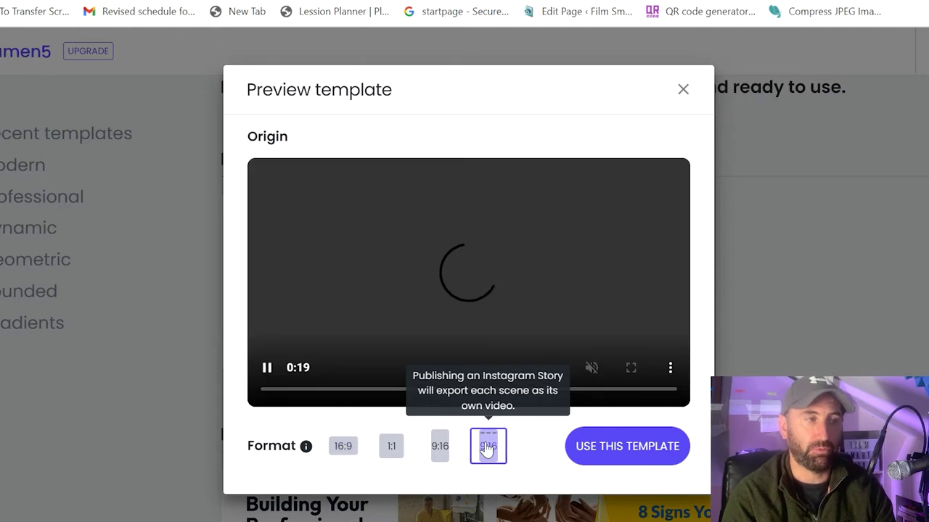
click(493, 325)
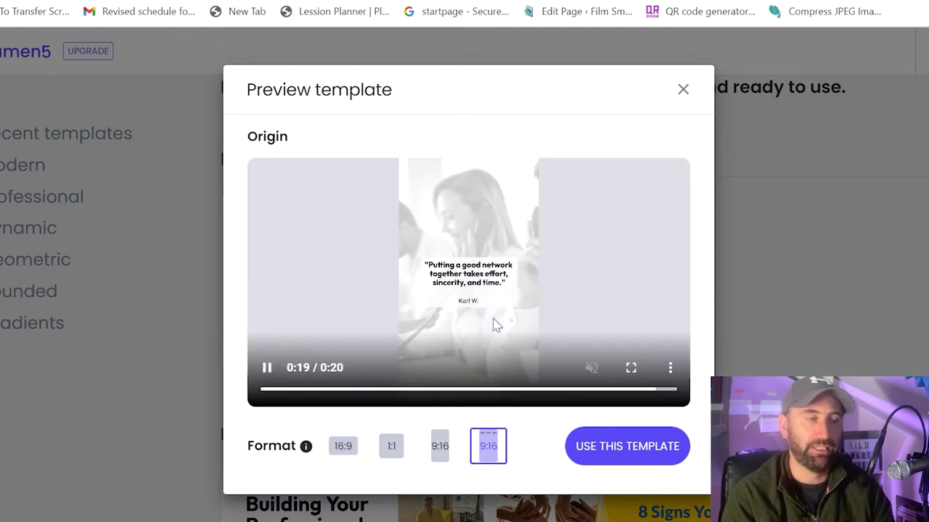
click(346, 450)
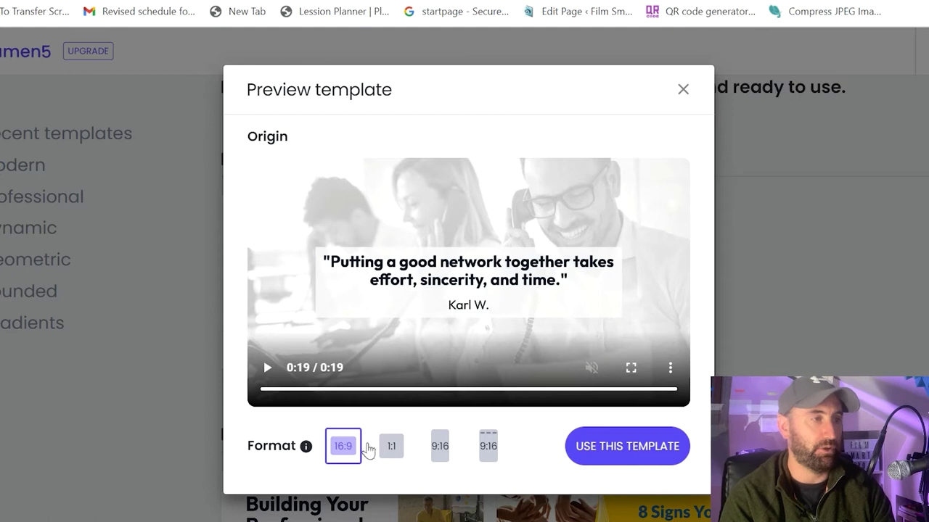
click(632, 446)
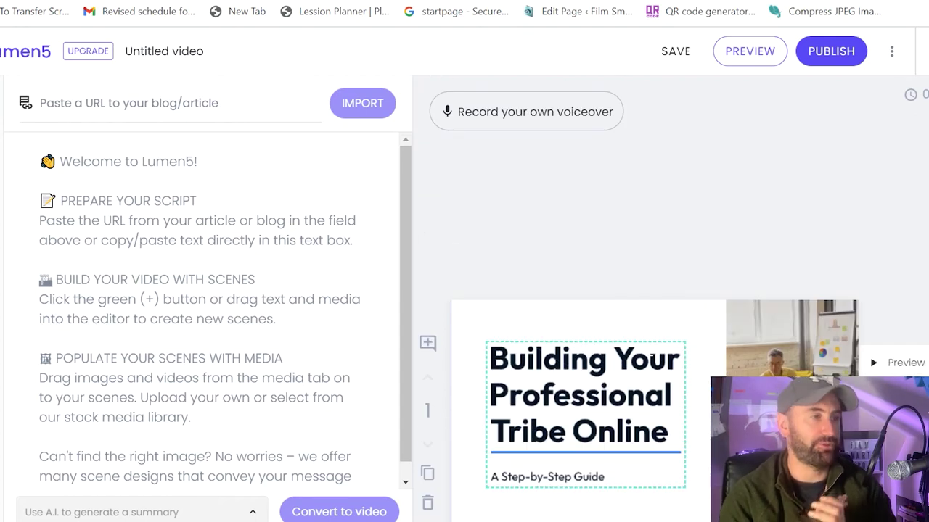
- Review the default welcome script for the 'Building Your Professional Tribe Online' scene
scroll(204, 311, down, 1)
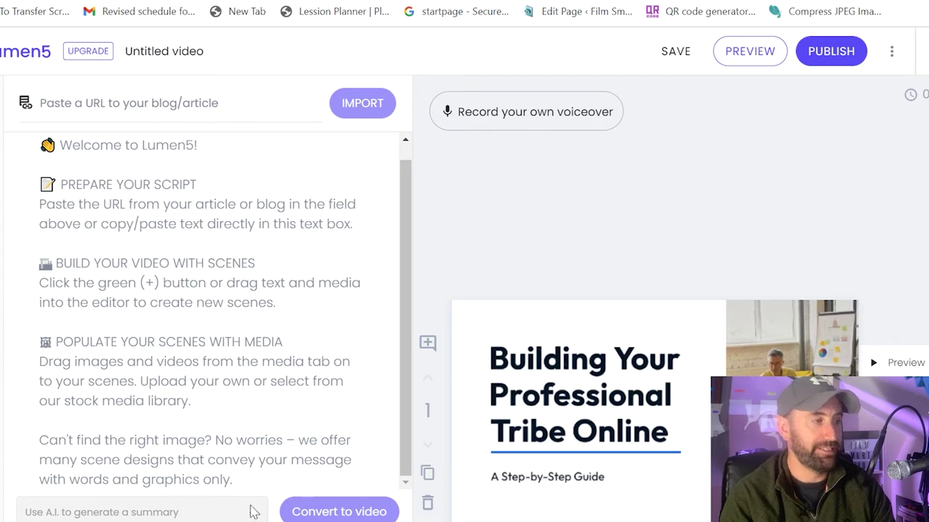
click(246, 508)
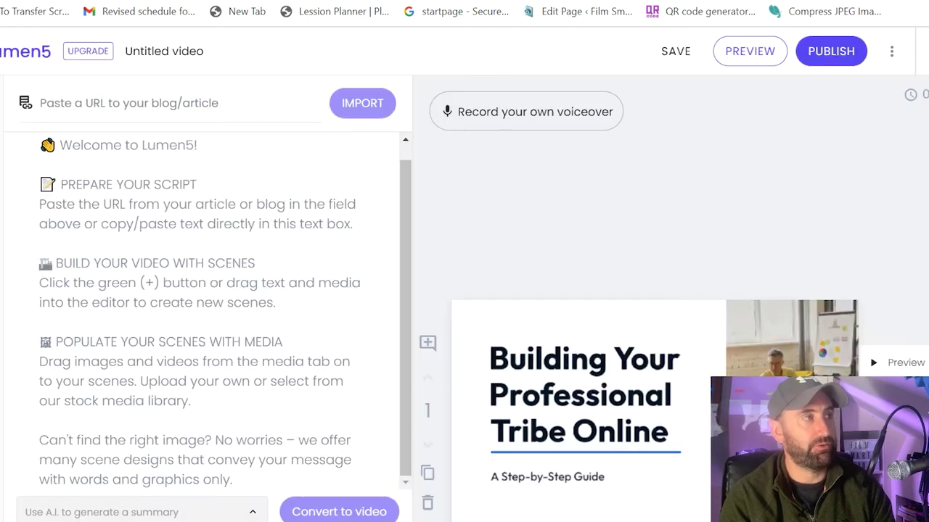
- Paste the blog article's URL into the script and import it
click(216, 100)
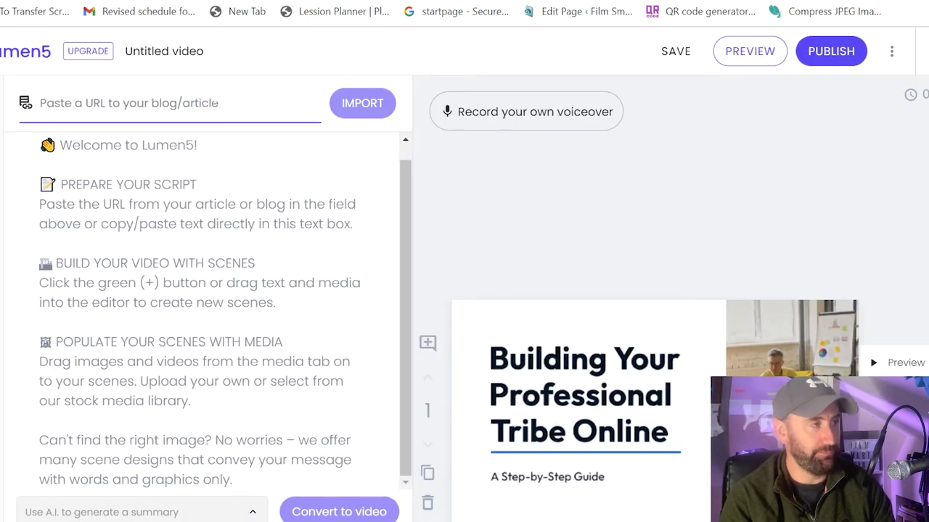
text(https://www.dublinsmartphonefilmfestival.com/post/10-tips-for-recording-a-self-interview)
click(350, 101)
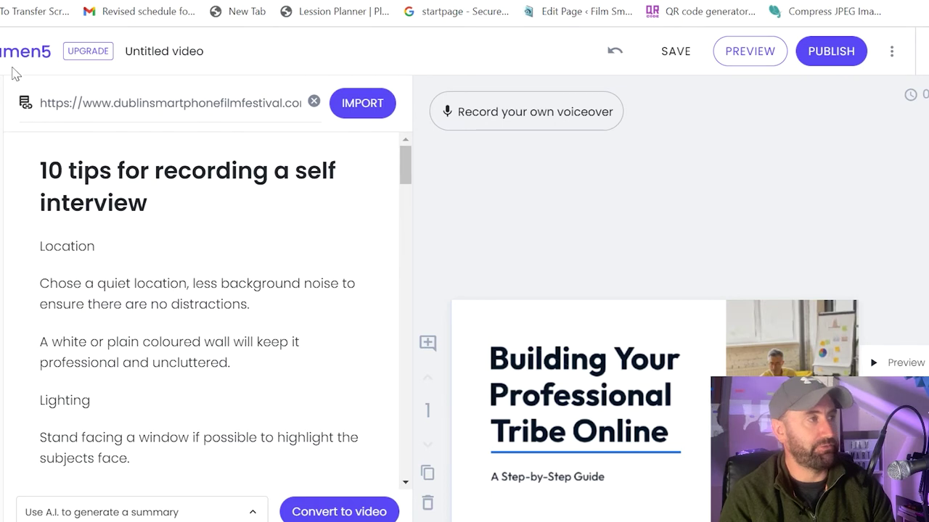
- Look through the imported article text and reveal the scene-generation choices
scroll(145, 232, down, 3)
scroll(119, 171, up, 3)
scroll(119, 171, down, 6)
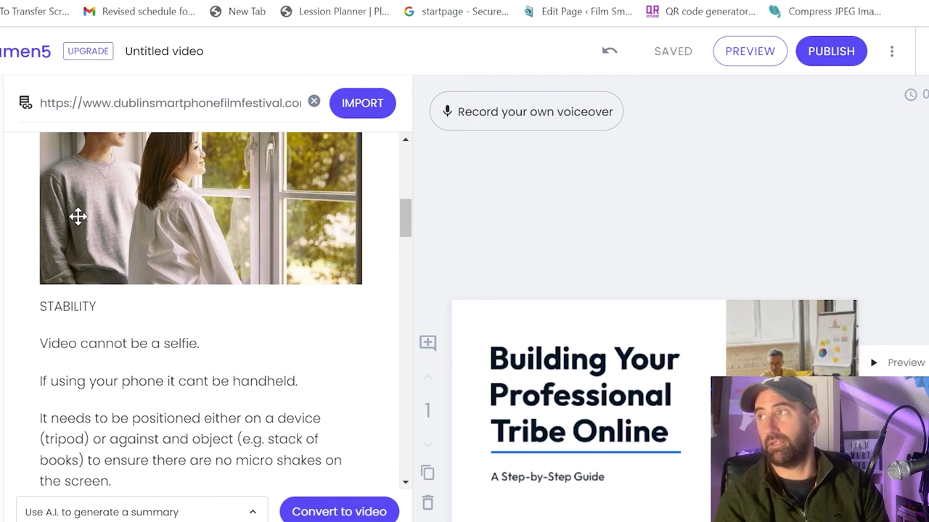
scroll(97, 159, down, 2)
scroll(97, 159, up, 5)
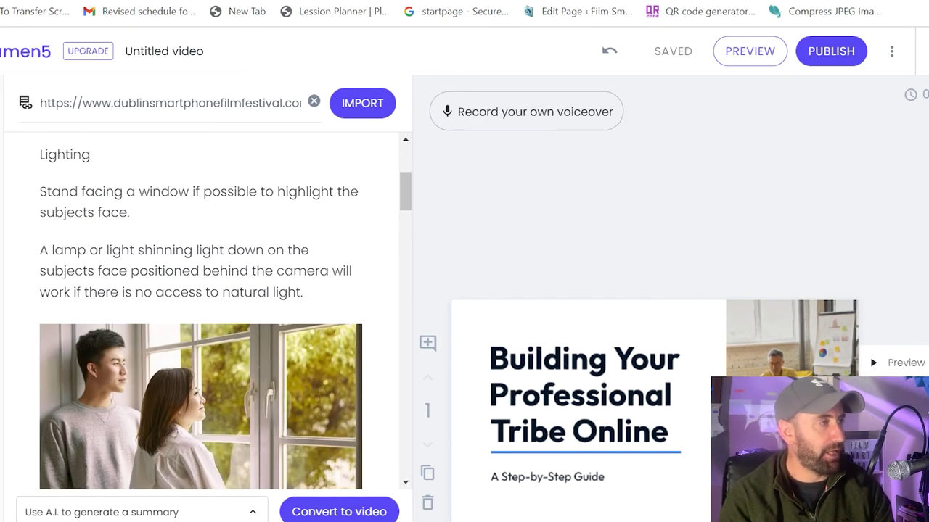
scroll(218, 312, down, 6)
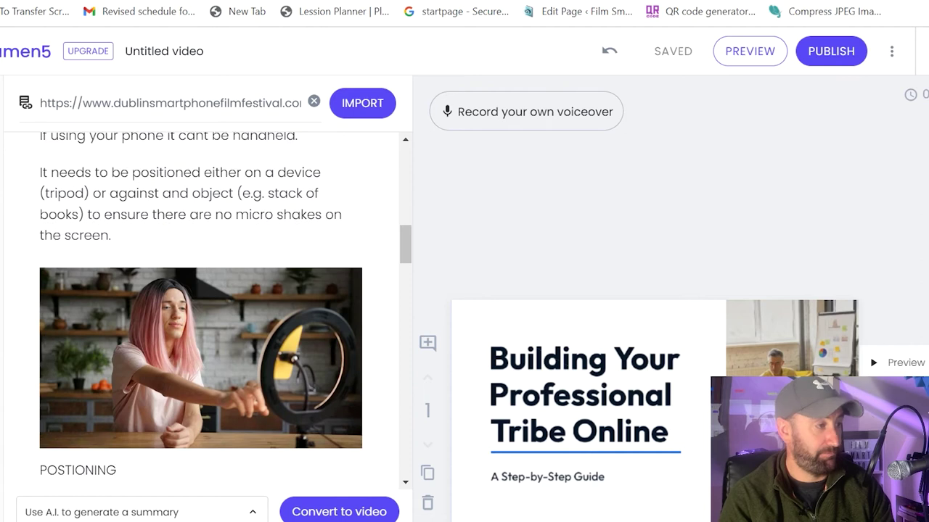
scroll(218, 312, down, 8)
click(238, 506)
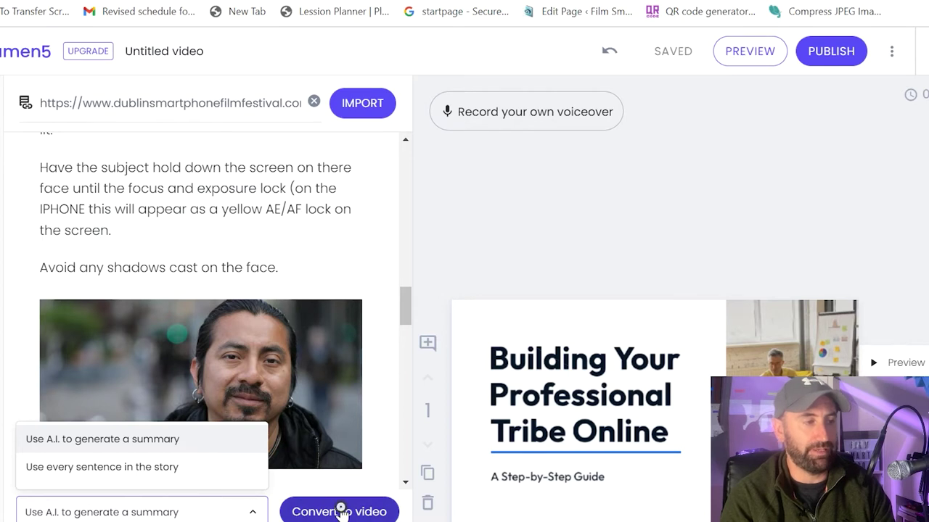
- Convert the article to video using the A.I. summary option
click(340, 509)
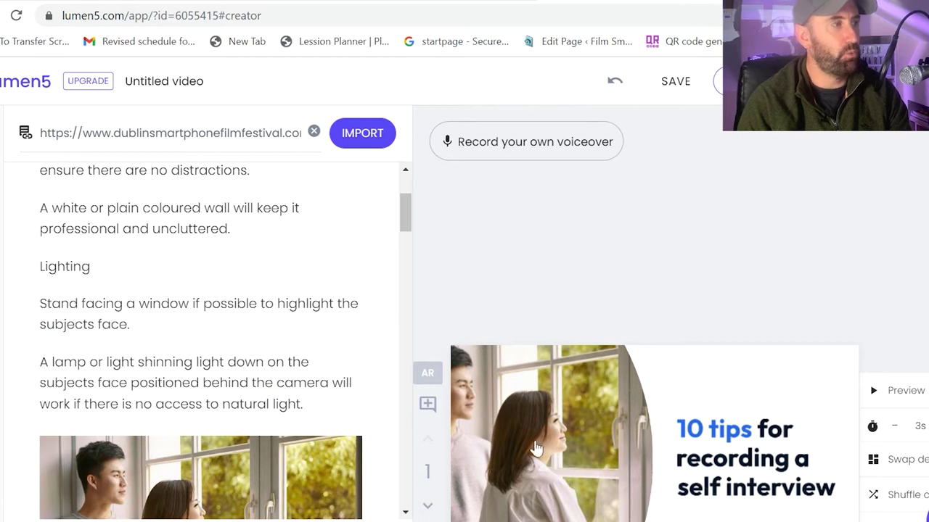
scroll(623, 323, down, 3)
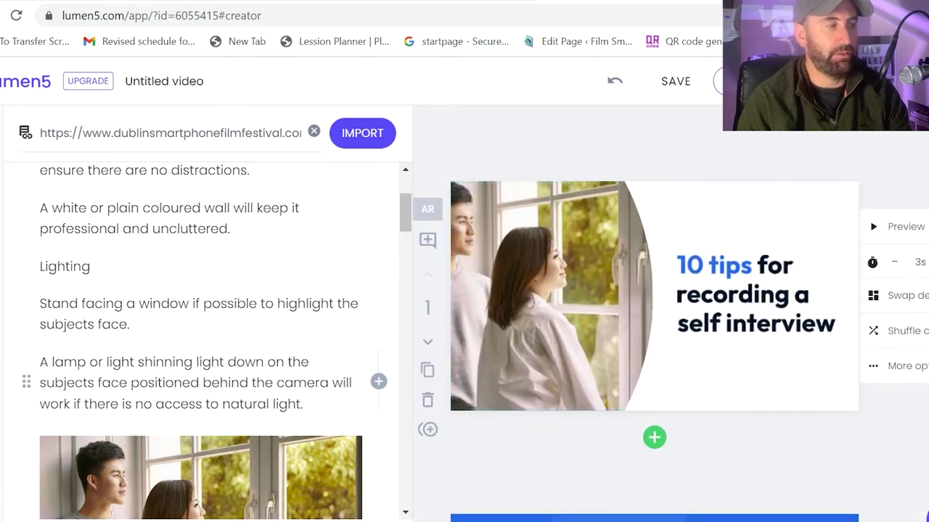
scroll(551, 321, down, 3)
scroll(555, 317, down, 13)
scroll(638, 392, down, 10)
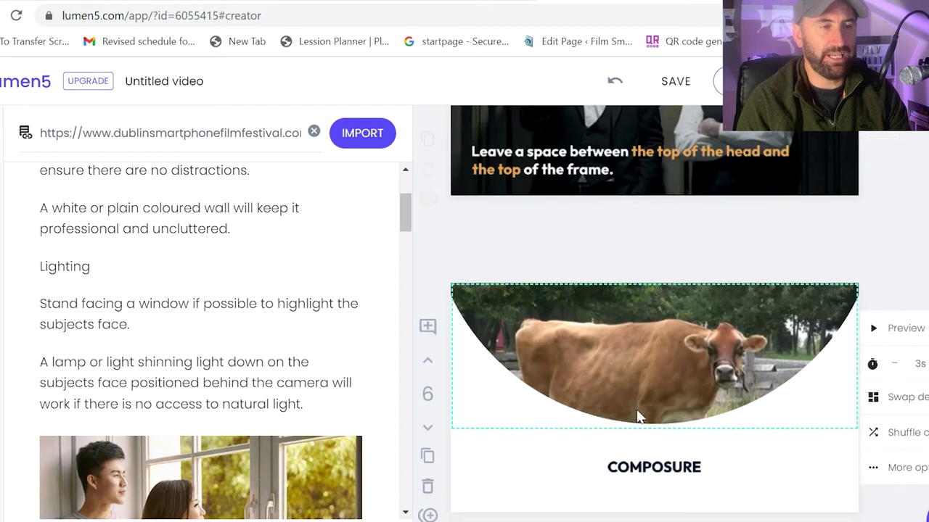
scroll(639, 415, down, 4)
- Scroll through the 11 generated scenes to review them
scroll(641, 407, up, 4)
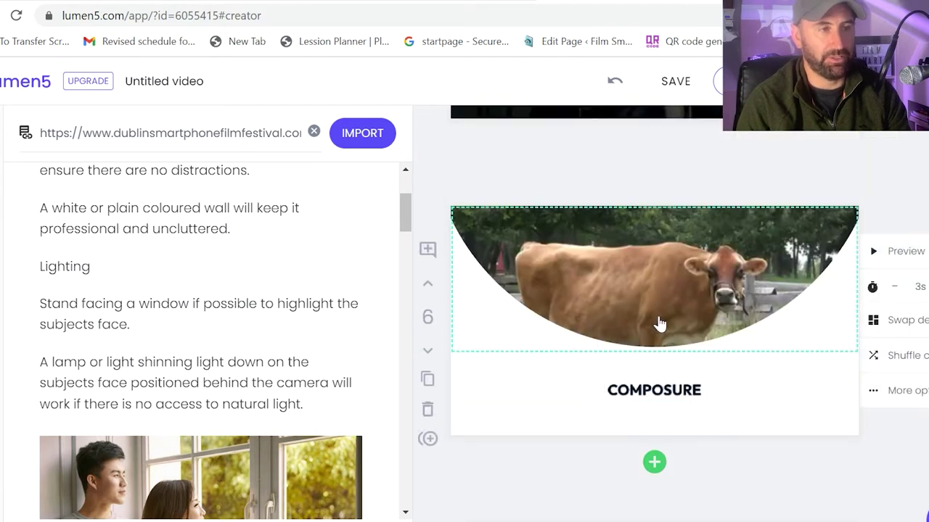
scroll(664, 332, down, 8)
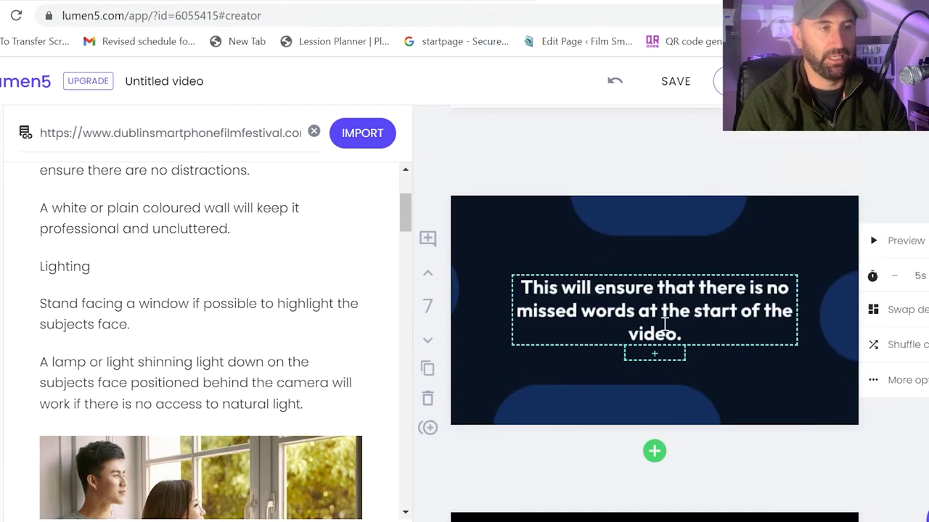
scroll(664, 332, down, 5)
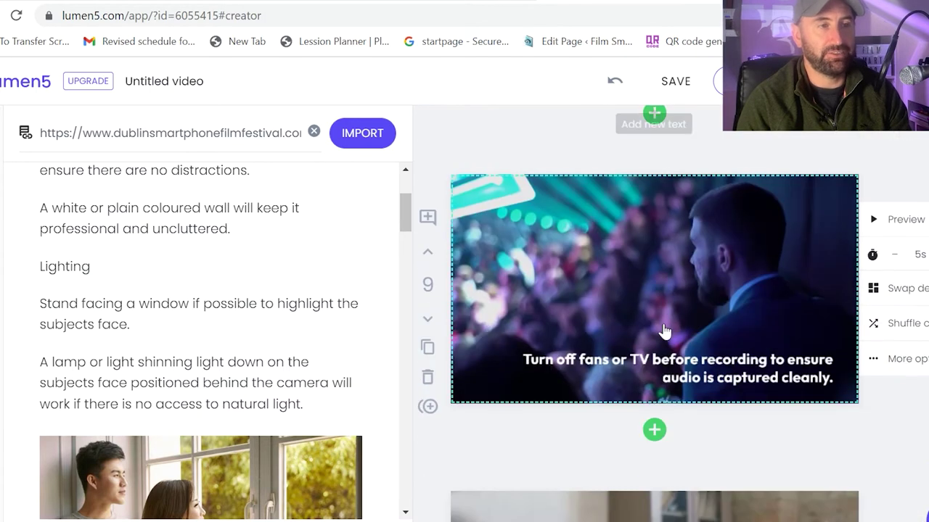
scroll(675, 341, down, 4)
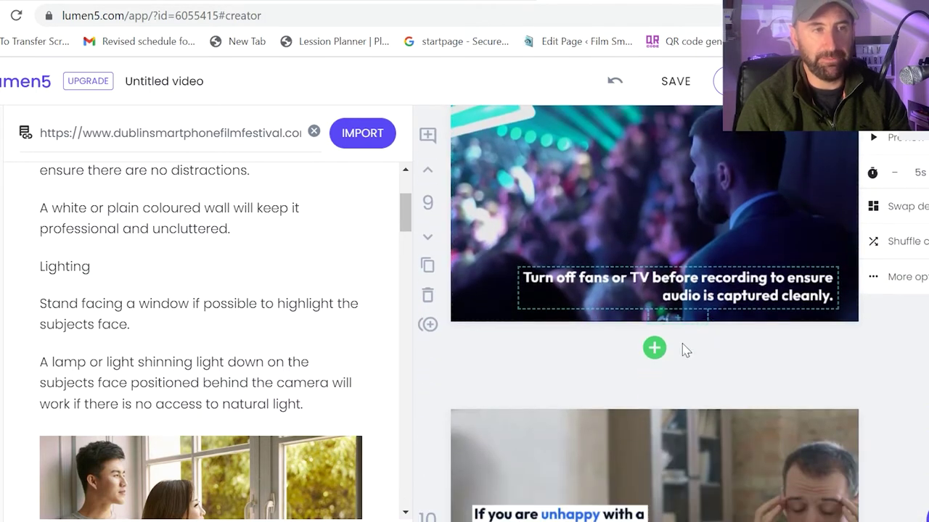
scroll(682, 351, down, 4)
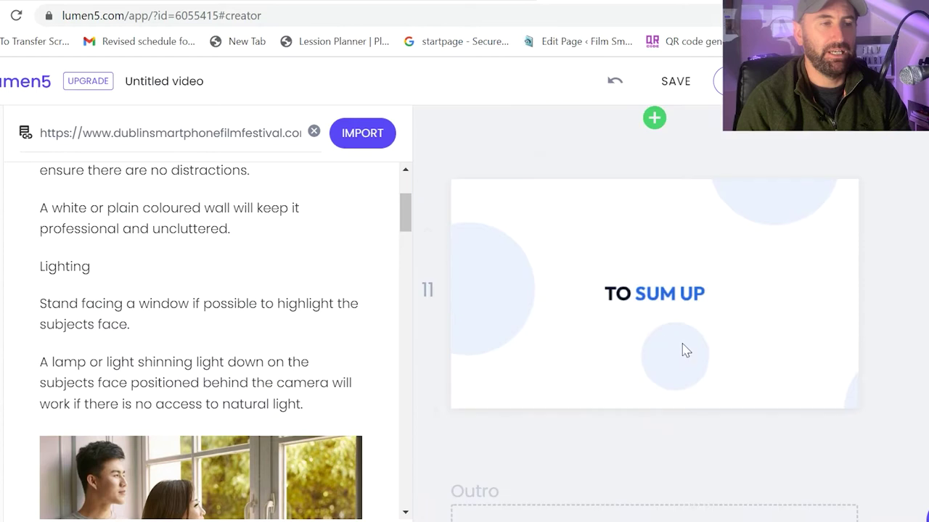
scroll(682, 352, up, 4)
scroll(684, 349, down, 4)
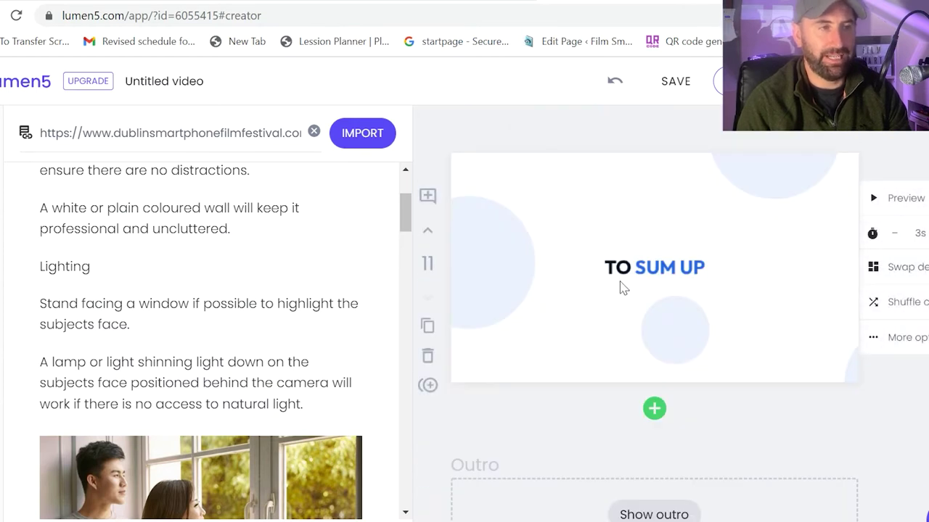
scroll(636, 280, down, 2)
scroll(636, 281, up, 6)
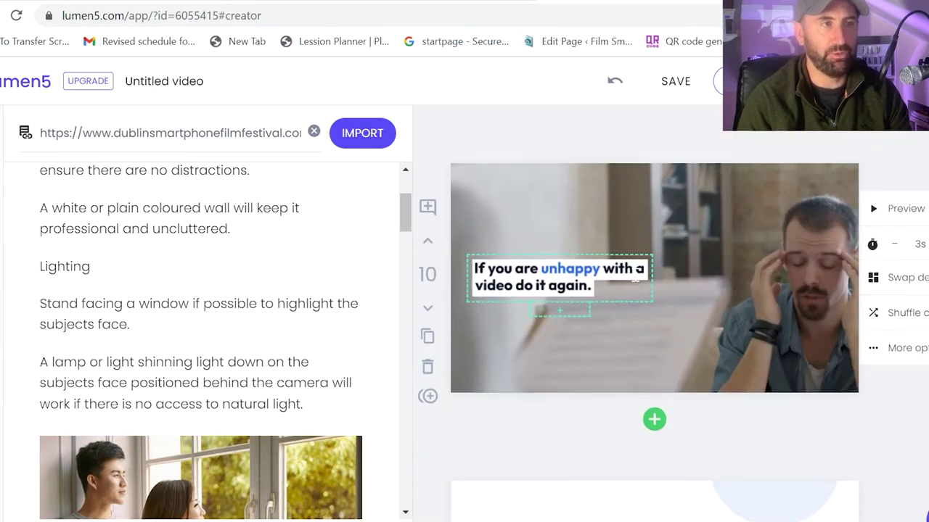
scroll(635, 281, up, 12)
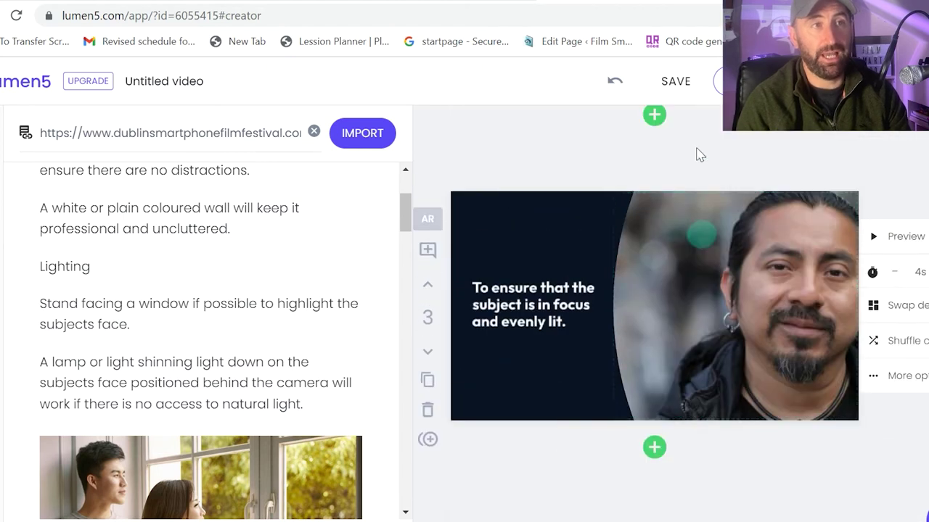
scroll(700, 154, up, 2)
- Preview the generated video, then close it and return to the '10 tips for recording a self interview' scene
click(899, 232)
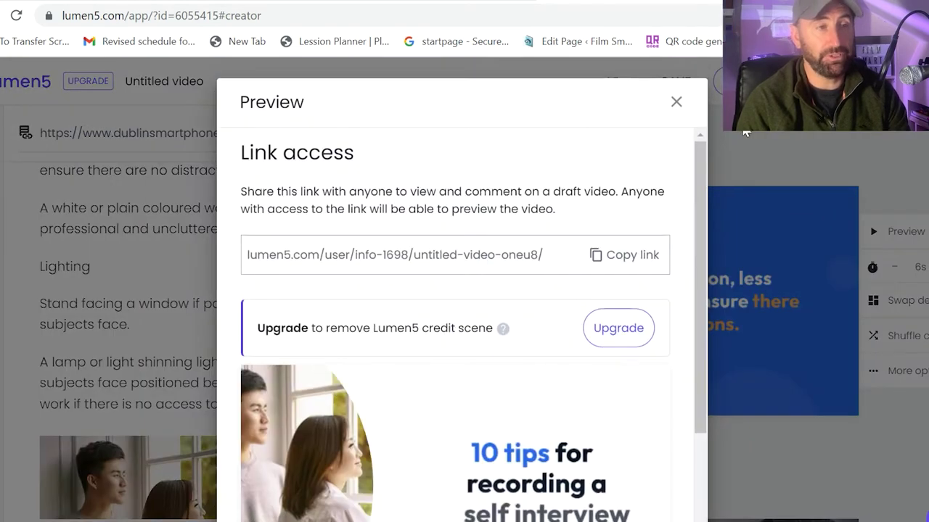
scroll(580, 341, down, 2)
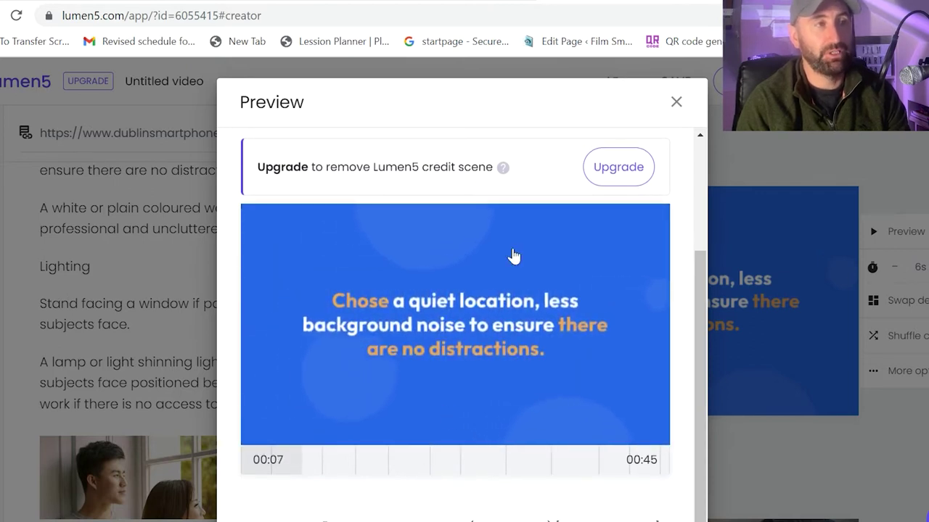
click(677, 102)
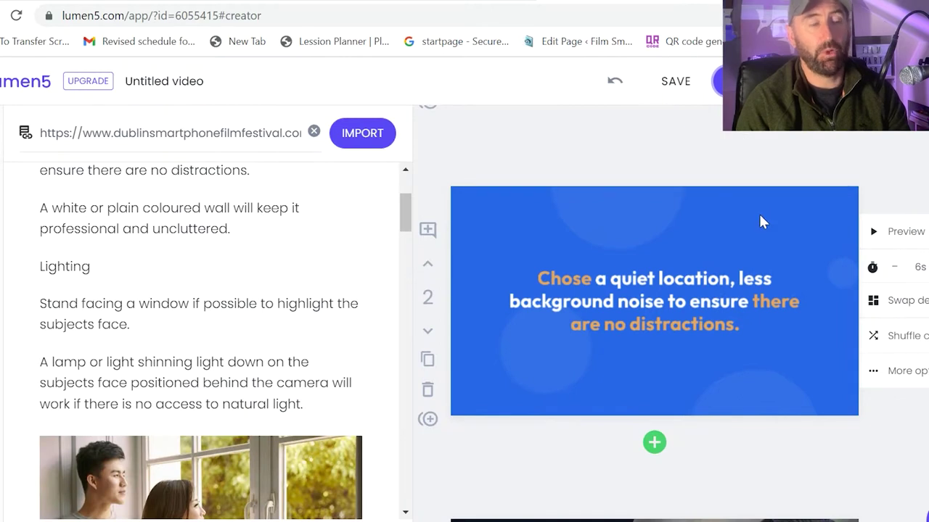
scroll(863, 289, up, 5)
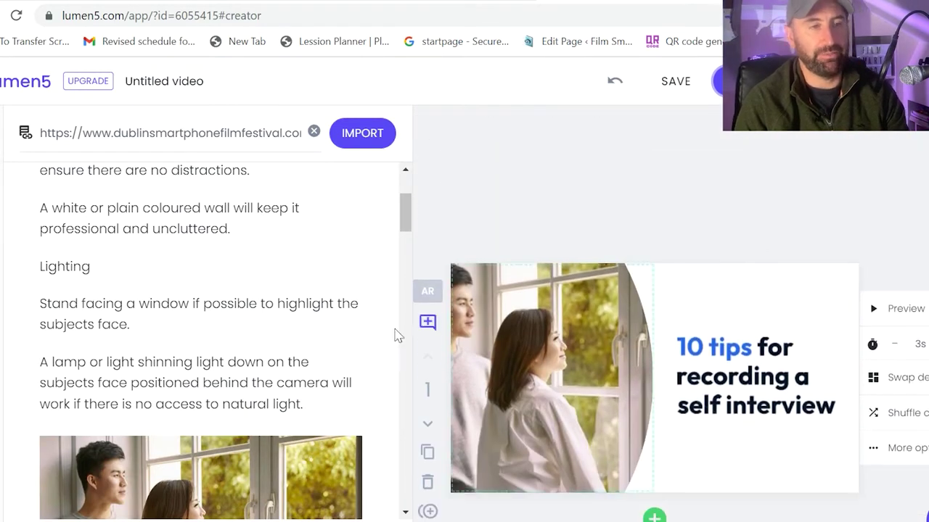
scroll(360, 319, up, 2)
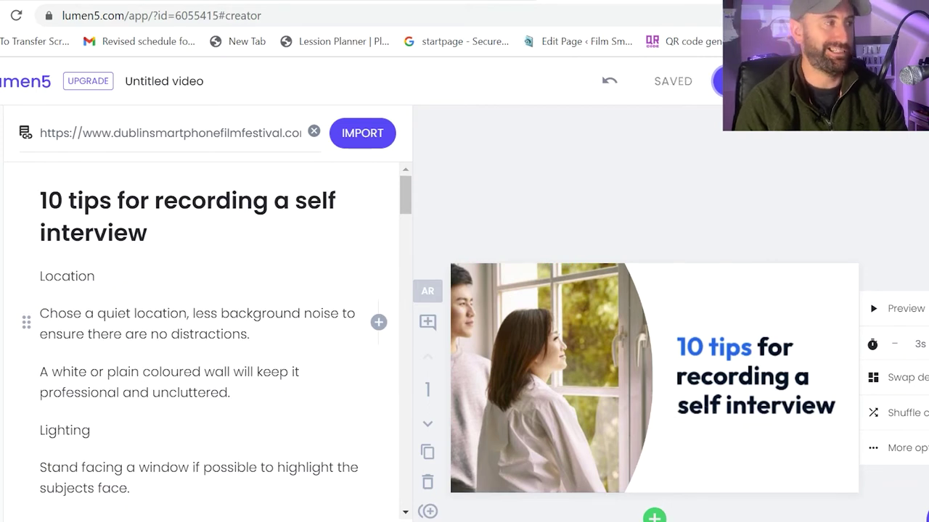
scroll(563, 236, down, 1)
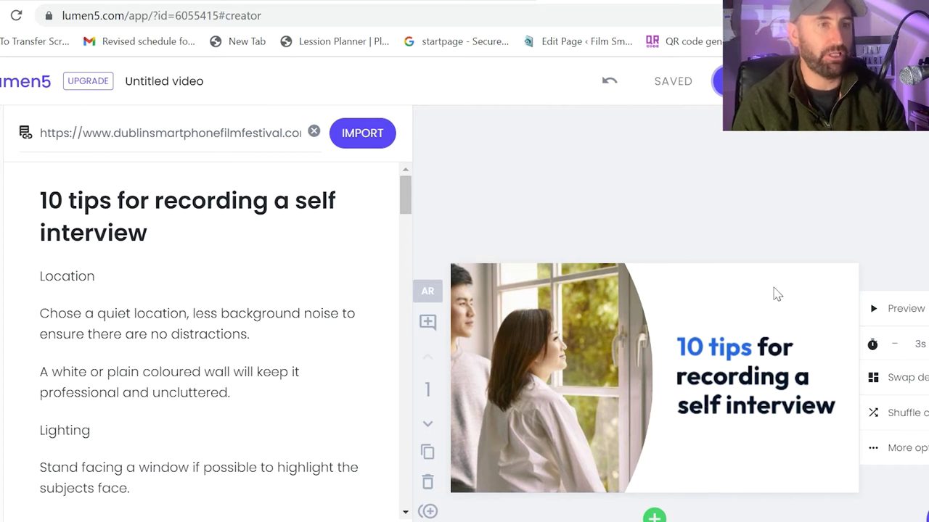
scroll(836, 334, down, 1)
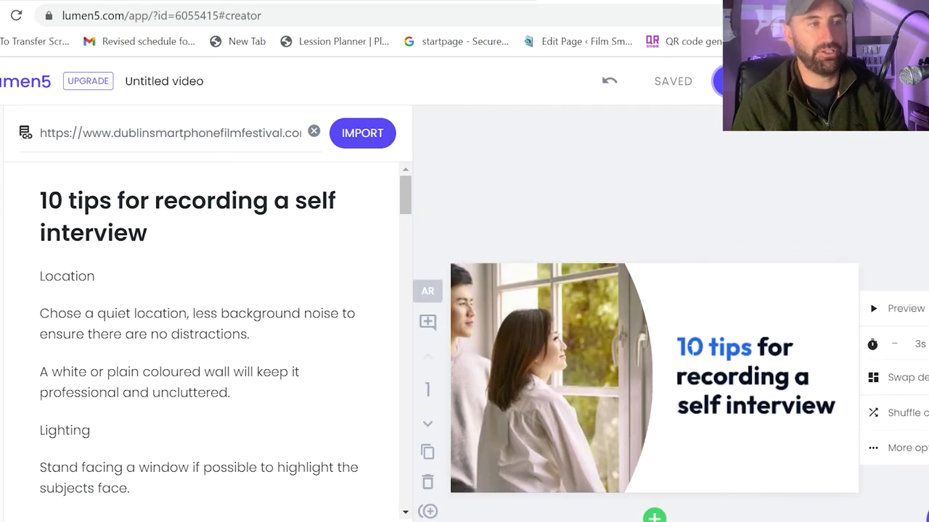
- Preview the title scene and apply the dark-panel title design
click(903, 309)
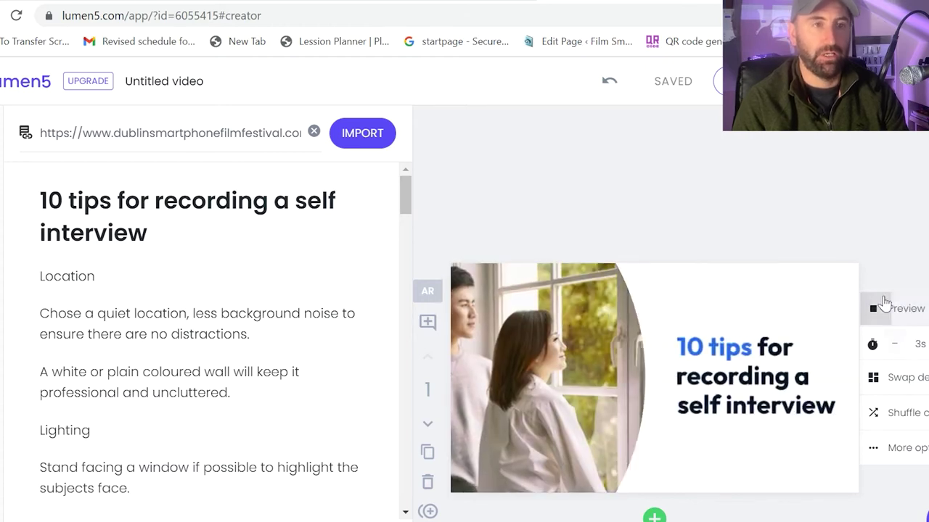
click(881, 306)
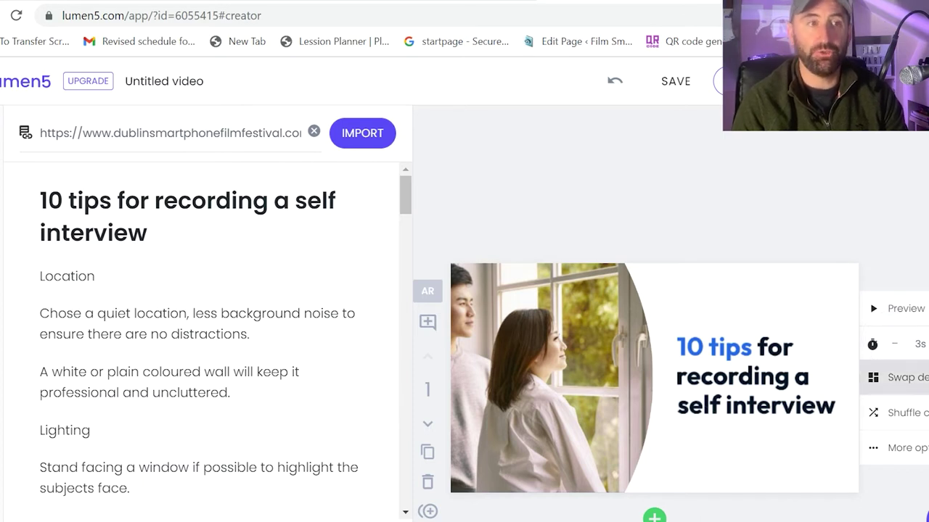
click(893, 344)
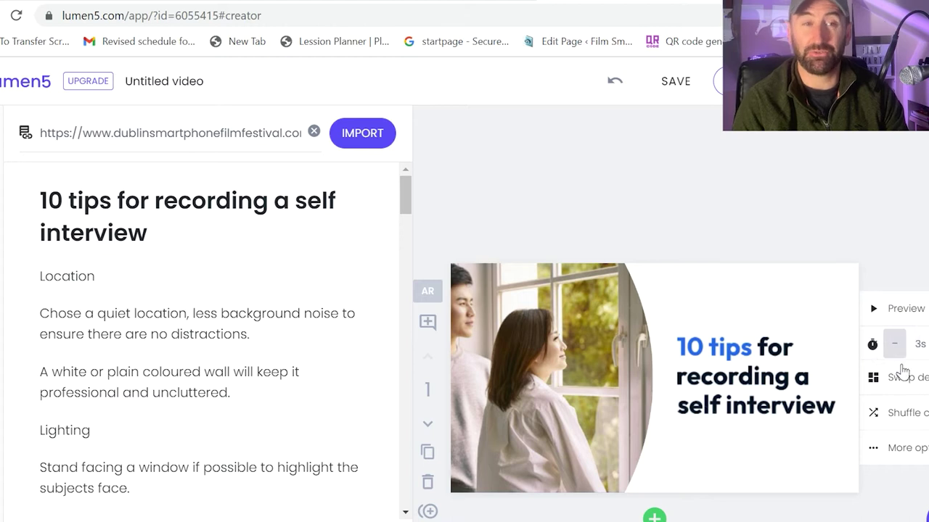
click(904, 373)
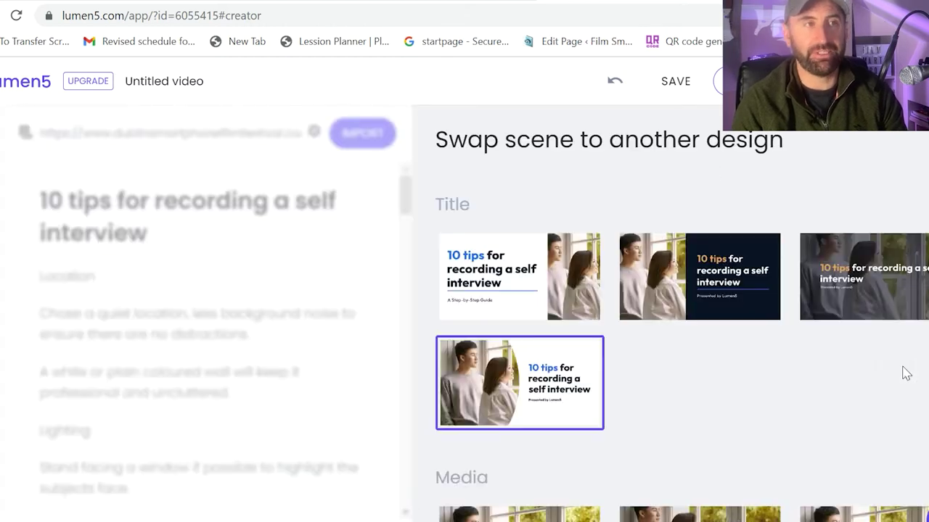
click(661, 288)
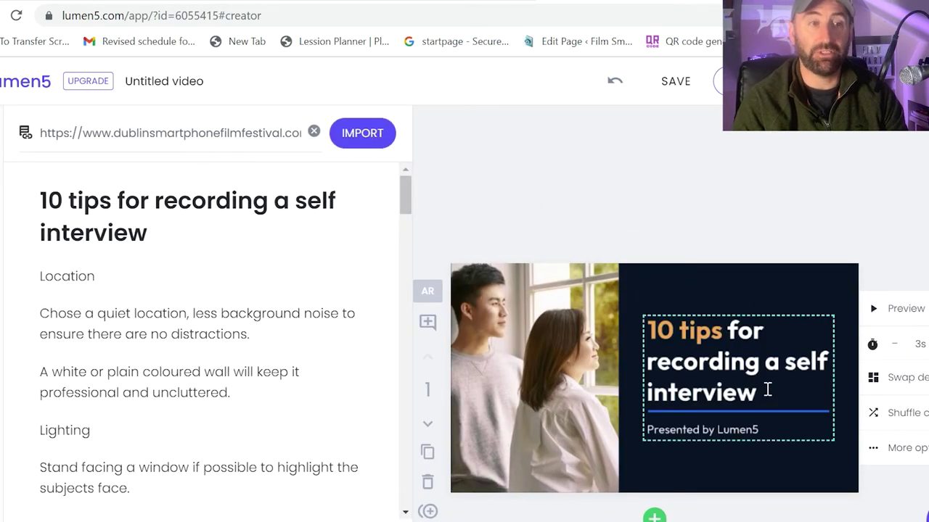
- Shuffle the title scene's colour scheme through several variations
click(896, 412)
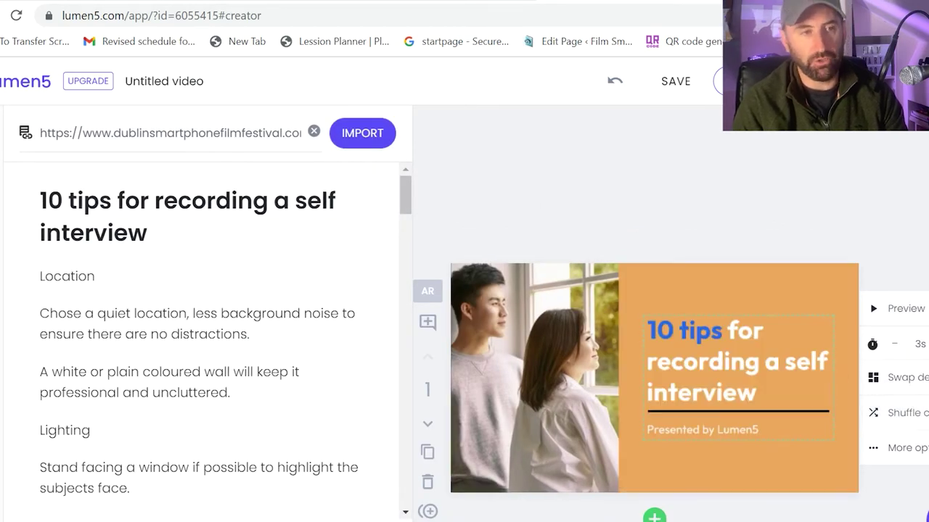
click(917, 412)
click(924, 411)
click(925, 414)
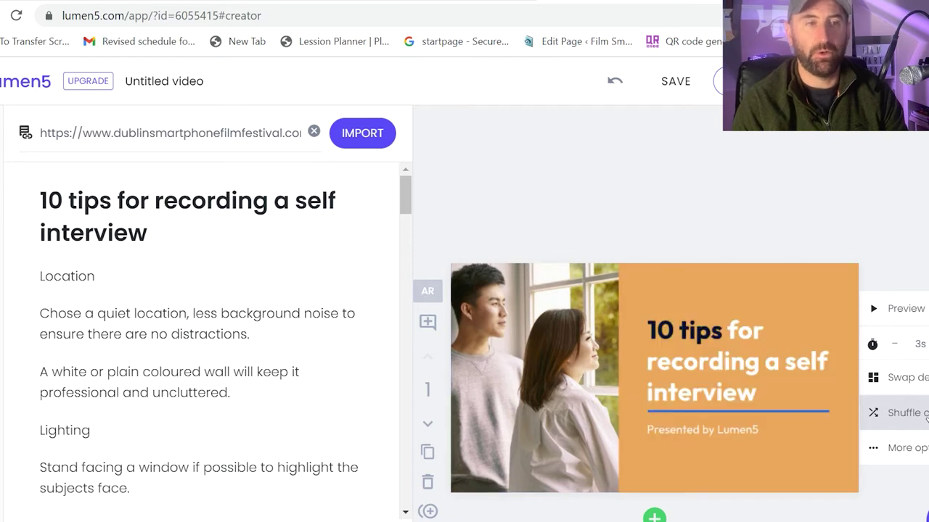
click(924, 412)
click(924, 412)
click(925, 413)
click(925, 413)
click(925, 413)
- Swap the title scene to the white layout with blue title text
click(920, 445)
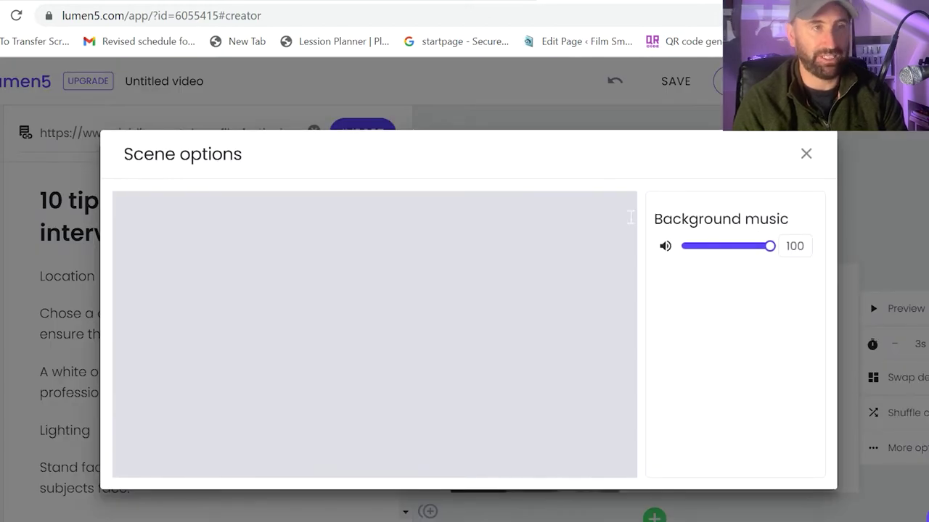
click(805, 155)
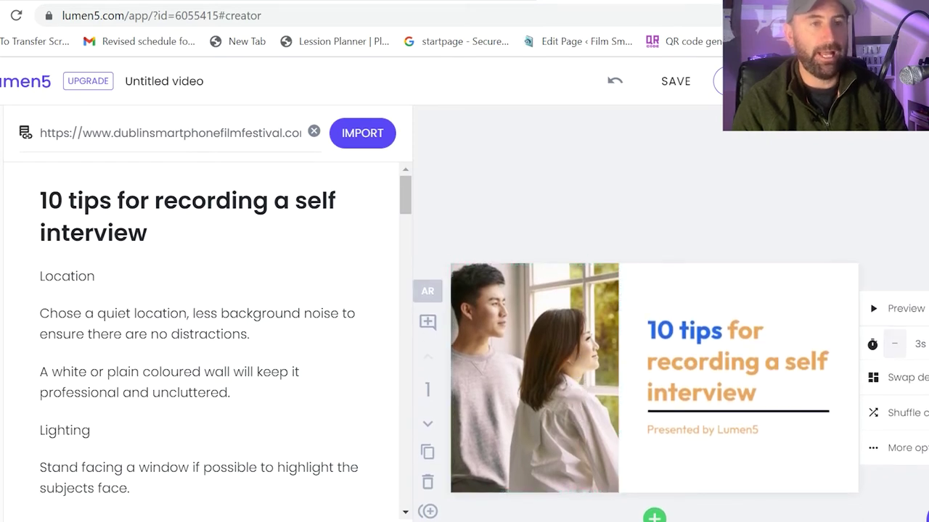
click(918, 374)
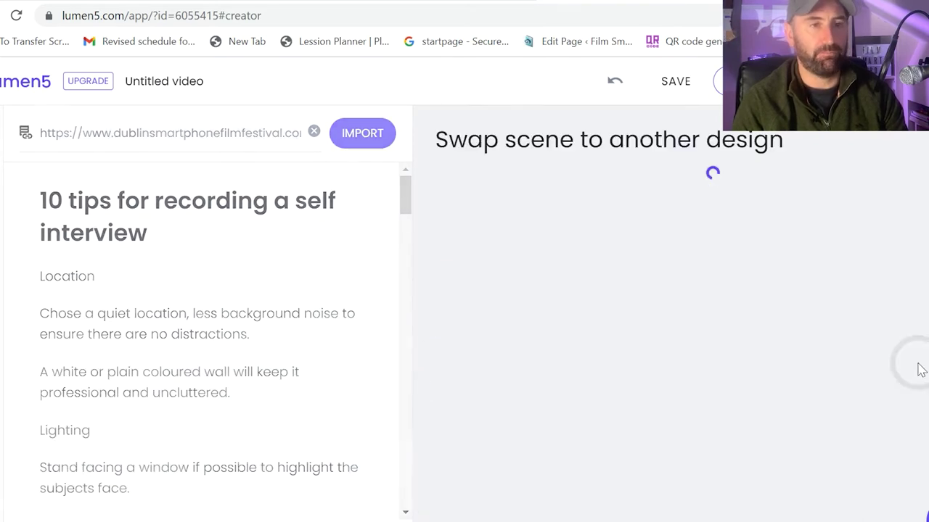
click(561, 277)
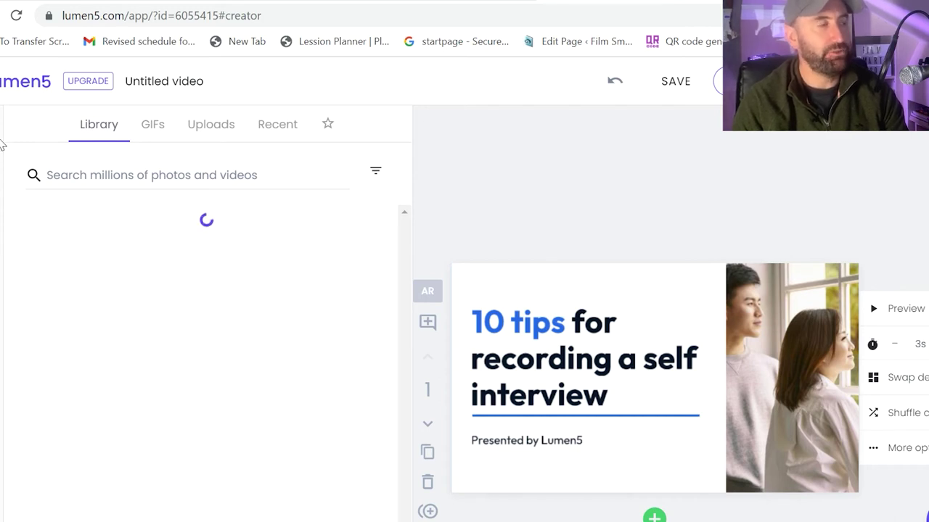
- Replace the title photo with the man filming on his phone and shift its crop right
scroll(125, 268, down, 2)
scroll(124, 280, up, 2)
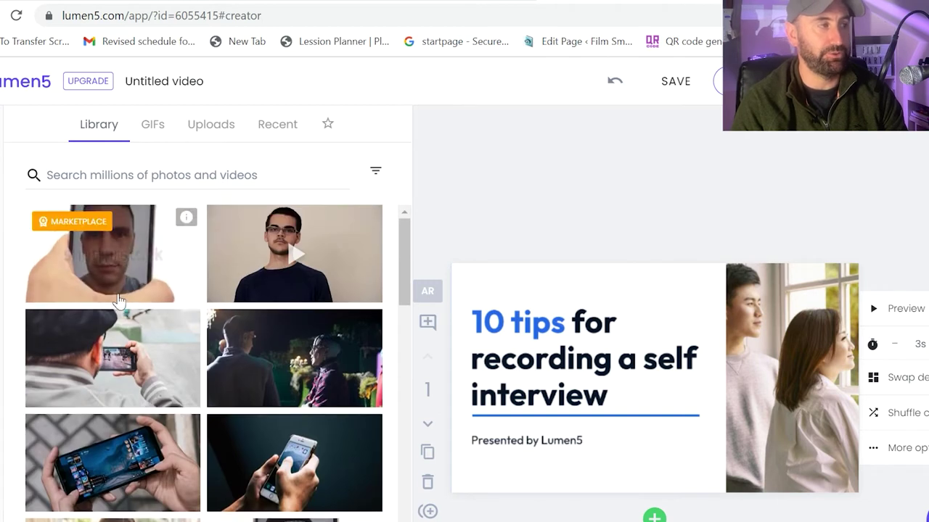
click(88, 358)
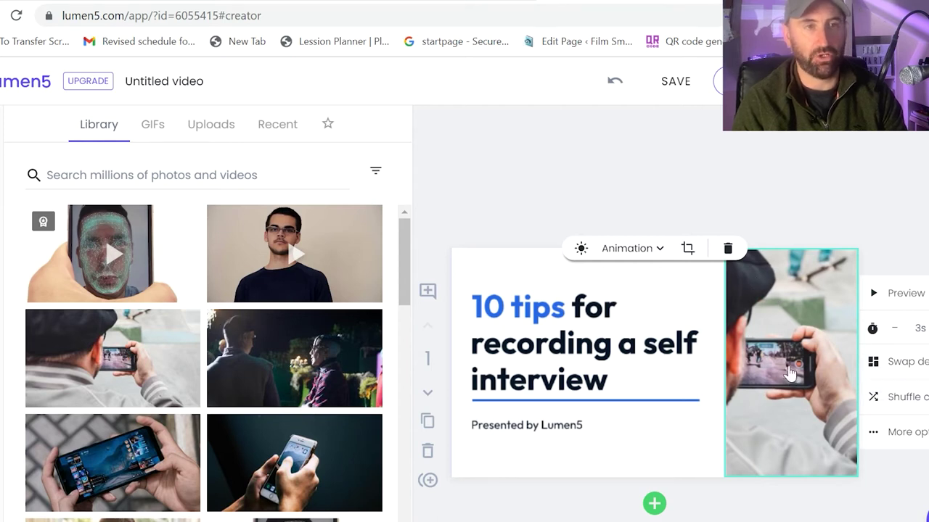
click(686, 249)
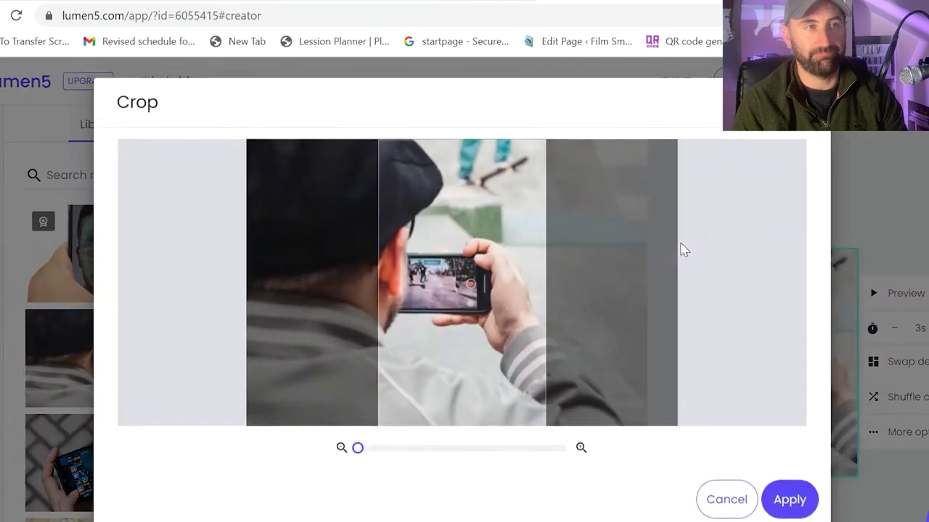
drag(471, 276, 496, 275)
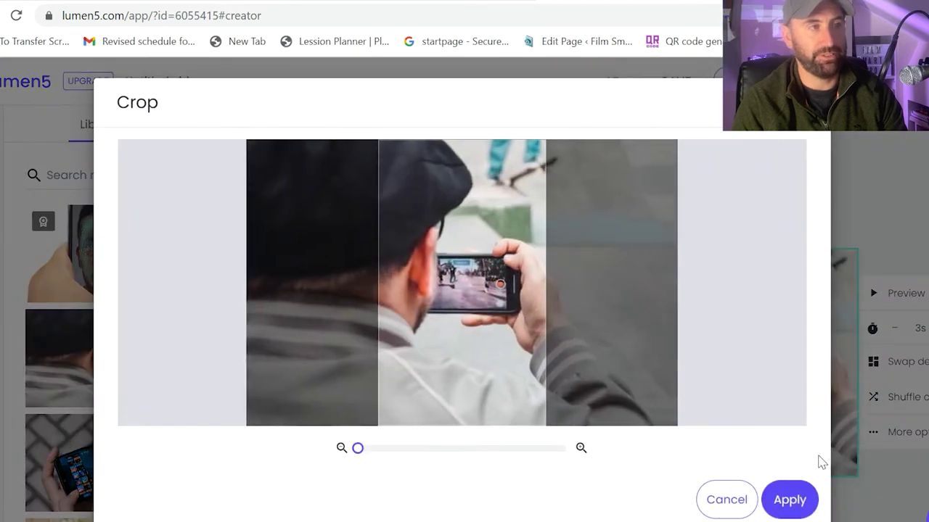
click(789, 499)
click(644, 248)
- Try a Pan up animation on the photo, then switch it to Zoom in
click(623, 349)
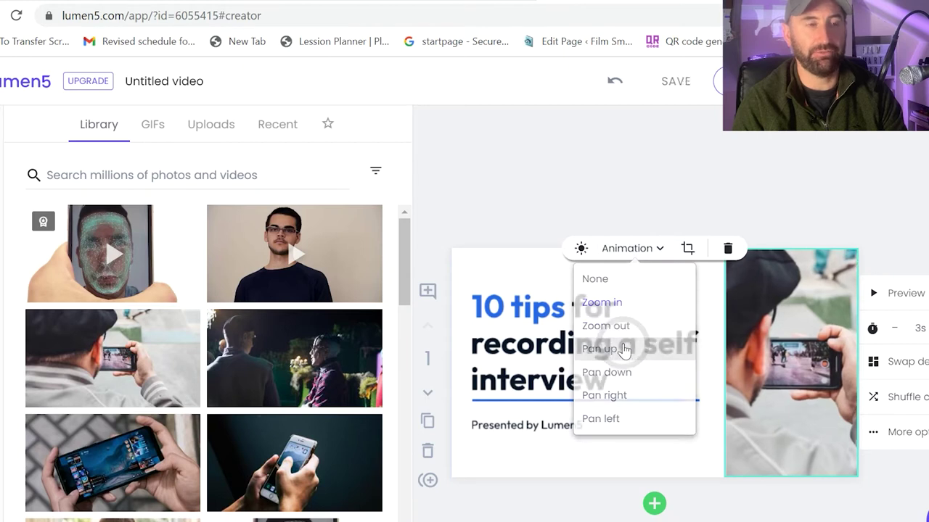
click(879, 289)
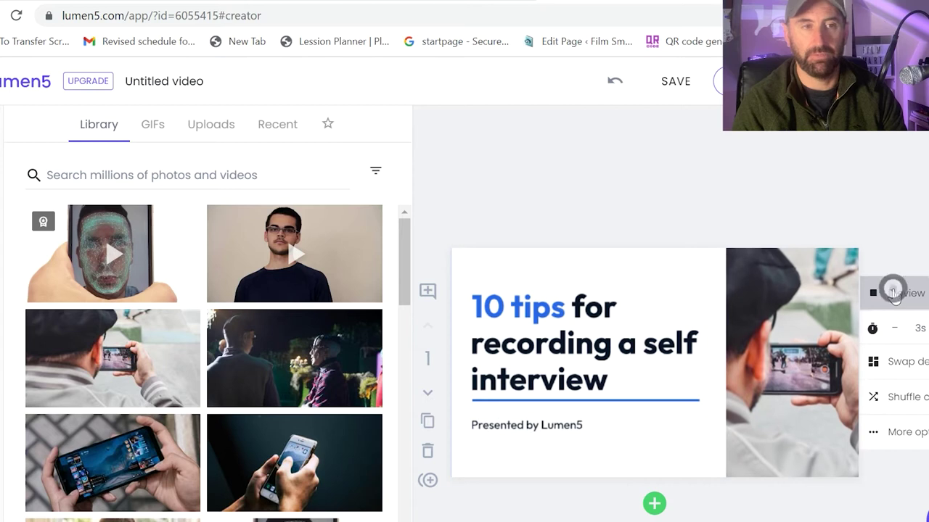
click(804, 347)
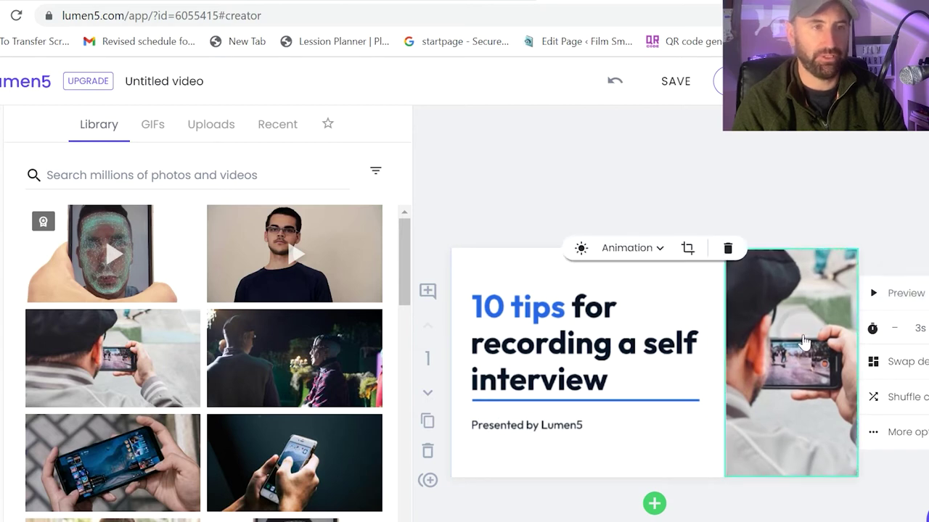
click(627, 247)
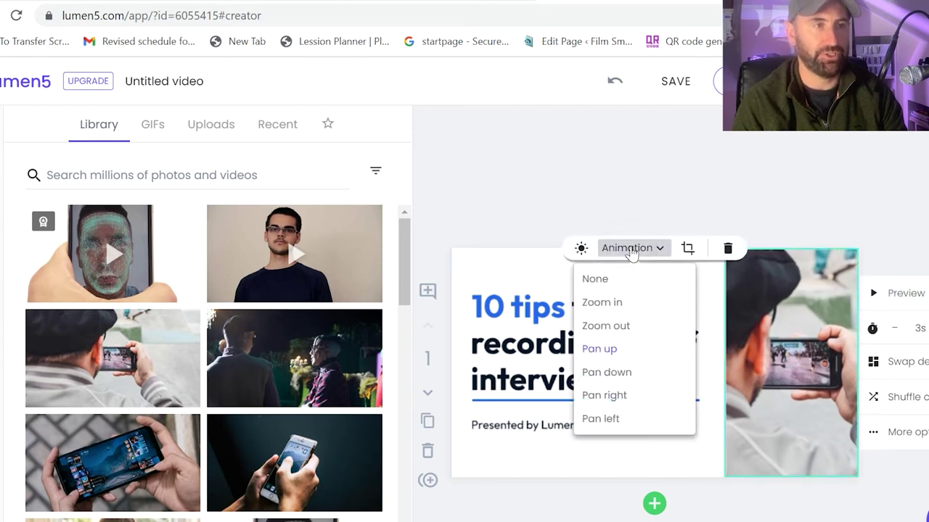
click(625, 312)
click(908, 293)
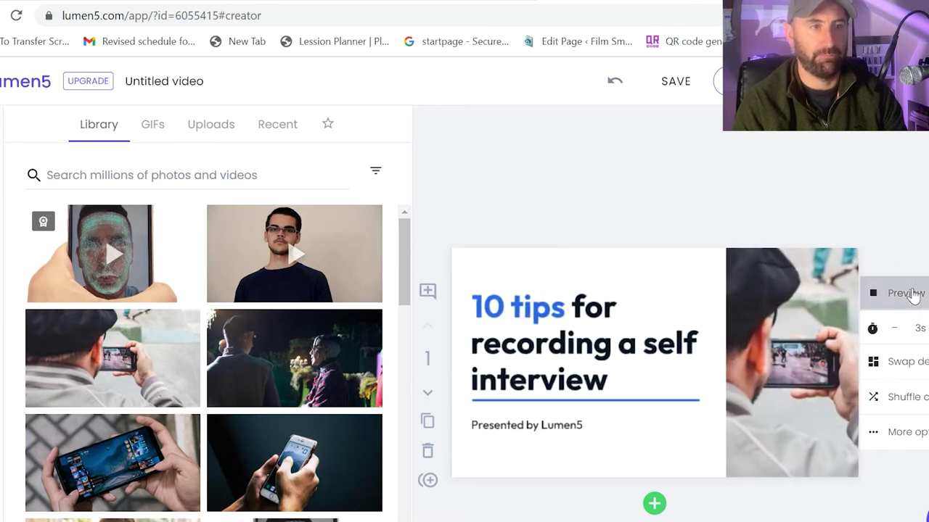
- Check the photo's brightness setting, then search the media library for 'video'
click(734, 292)
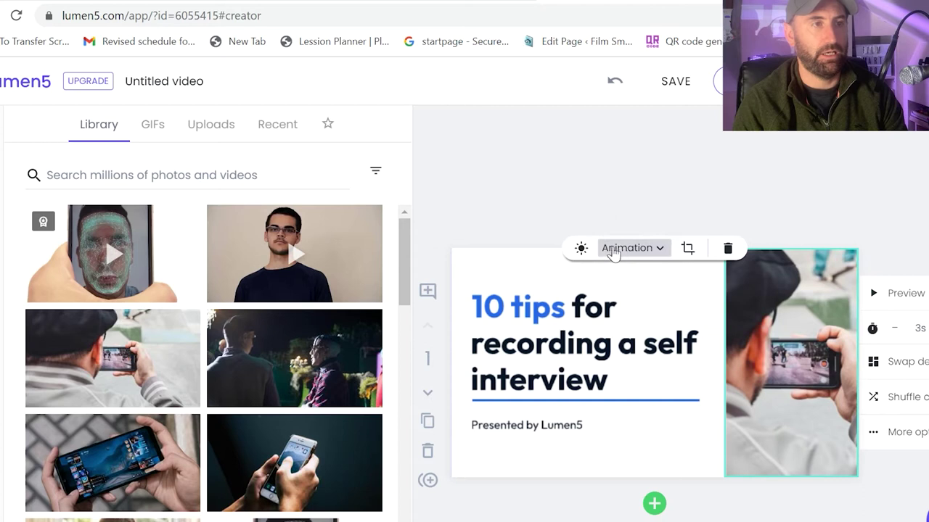
click(584, 249)
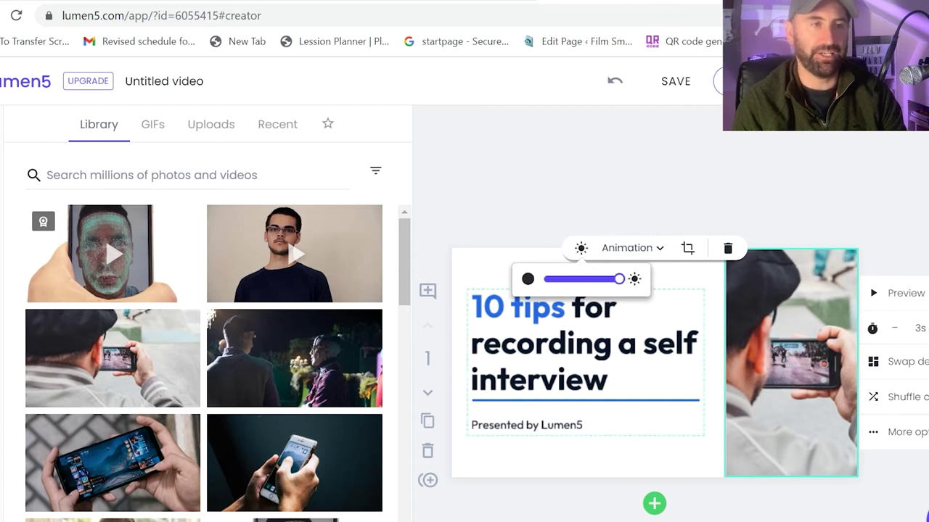
click(690, 175)
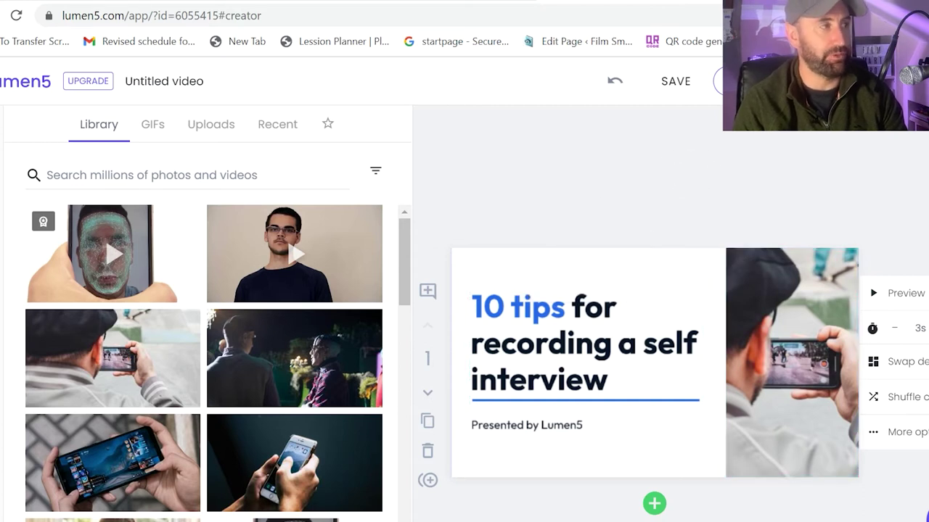
click(120, 171)
click(60, 231)
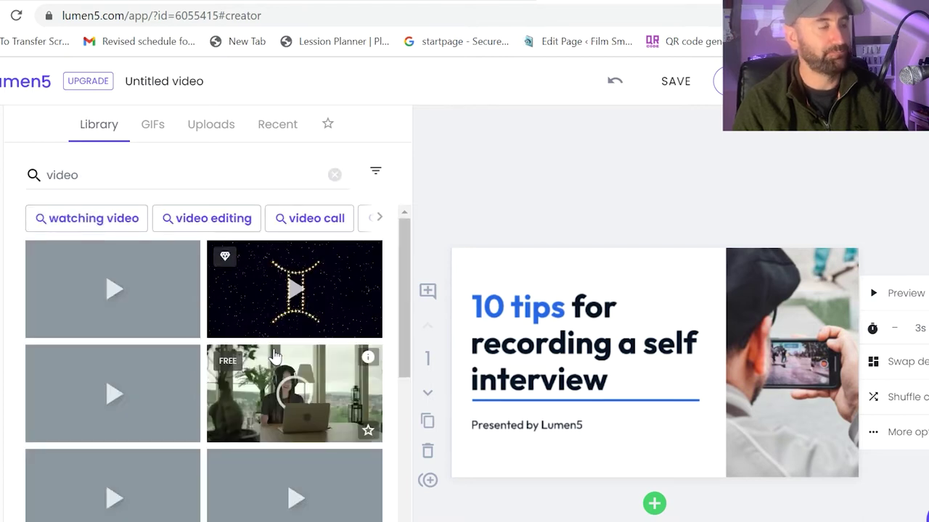
scroll(277, 269, down, 3)
scroll(239, 349, down, 3)
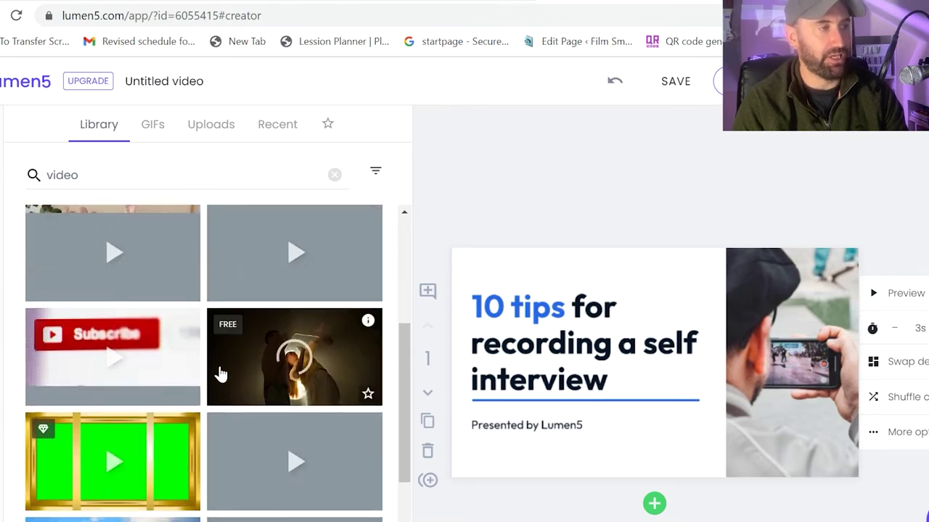
scroll(251, 352, down, 3)
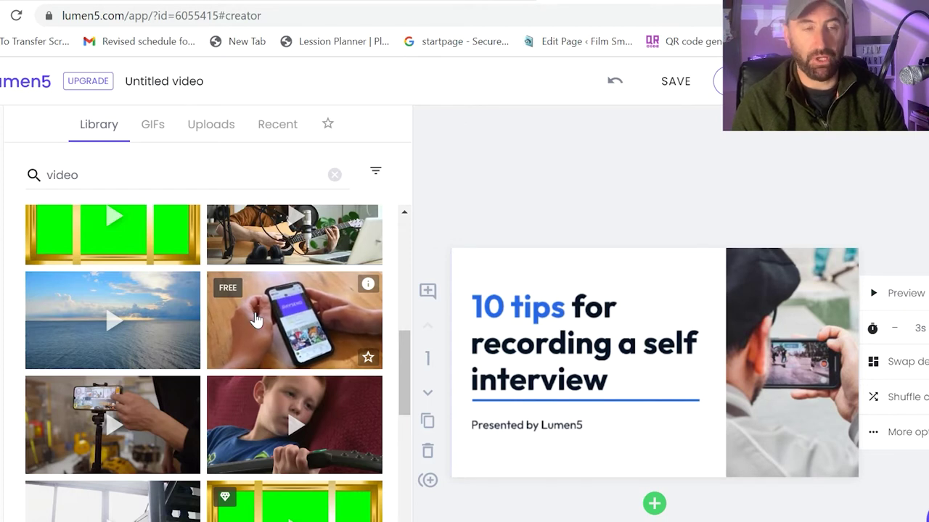
scroll(207, 343, down, 5)
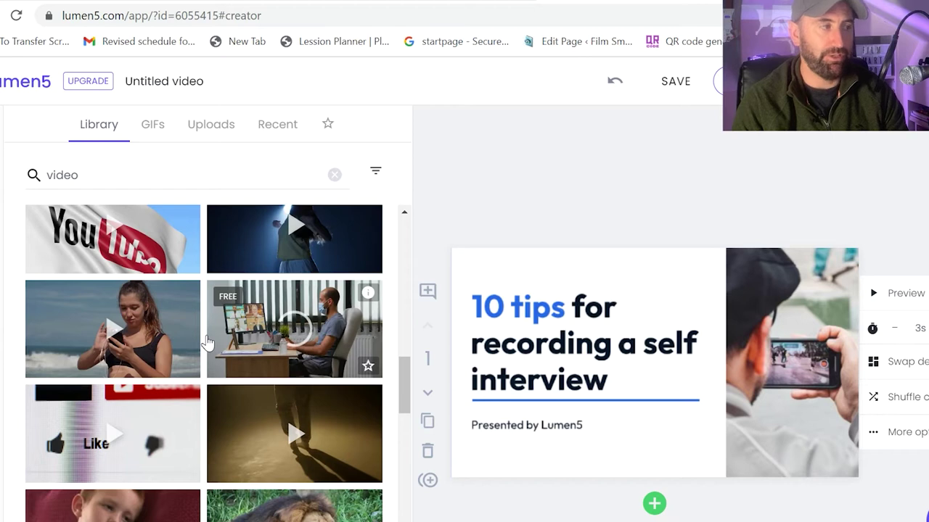
scroll(207, 342, up, 3)
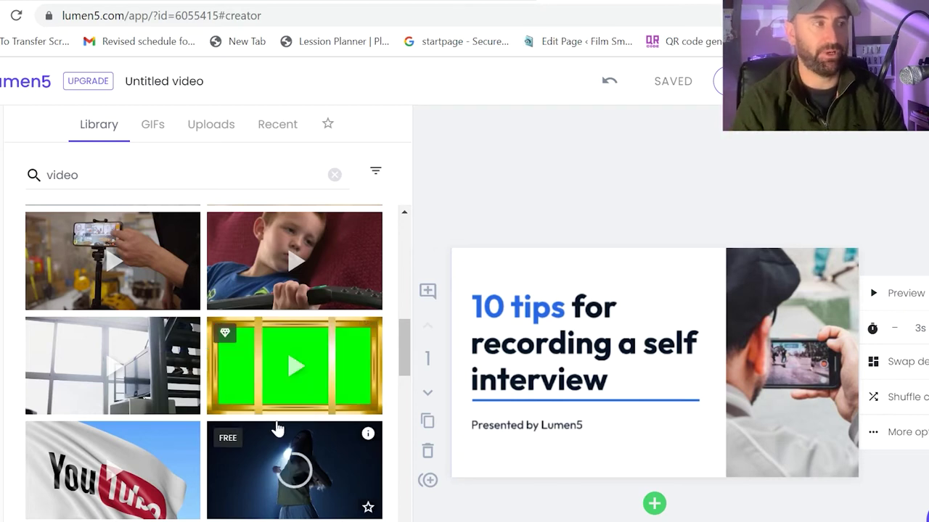
scroll(276, 433, up, 3)
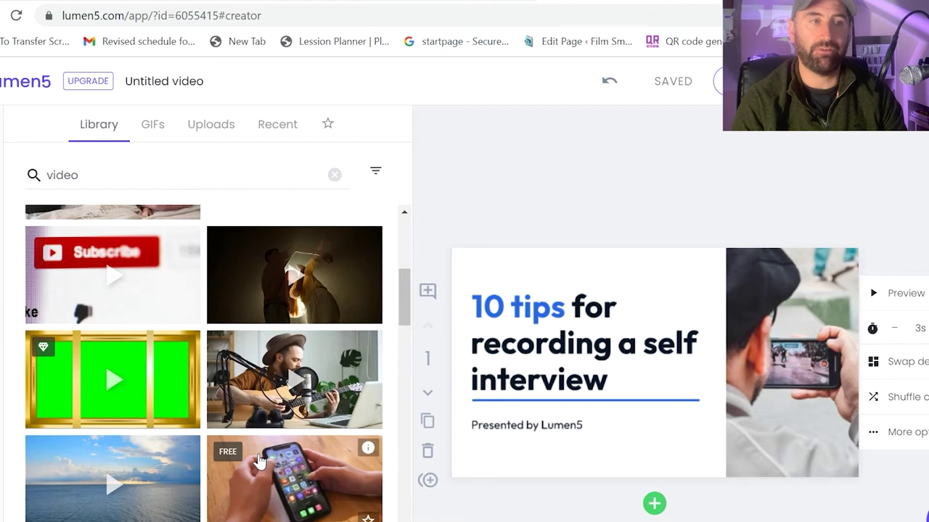
scroll(260, 462, up, 5)
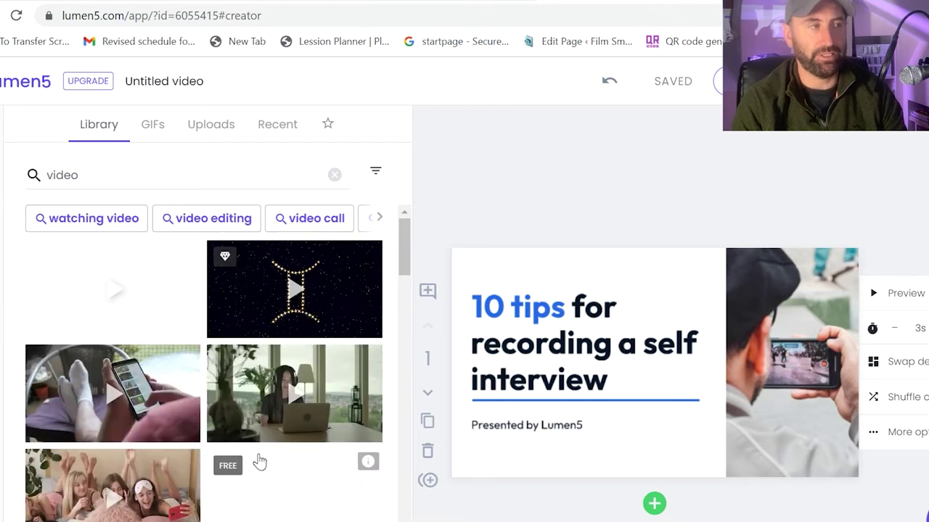
scroll(229, 483, down, 1)
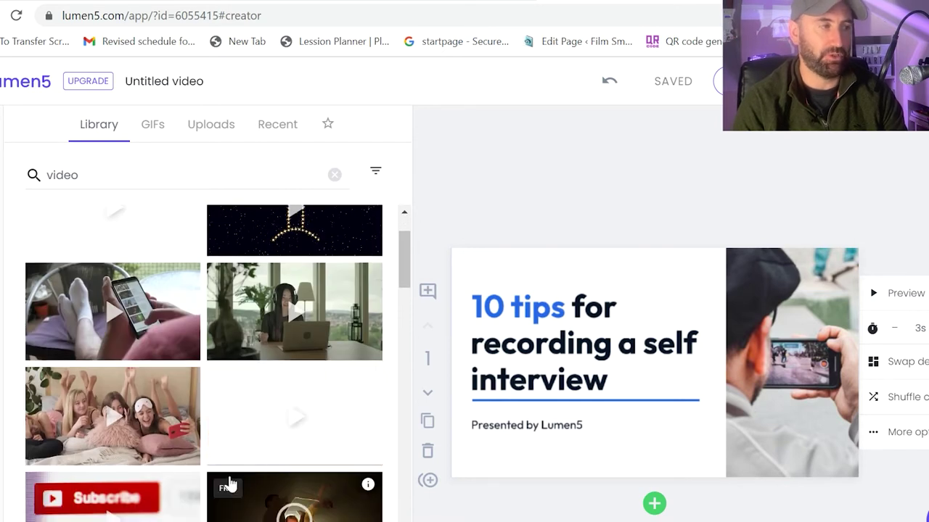
scroll(229, 482, down, 3)
scroll(239, 497, down, 2)
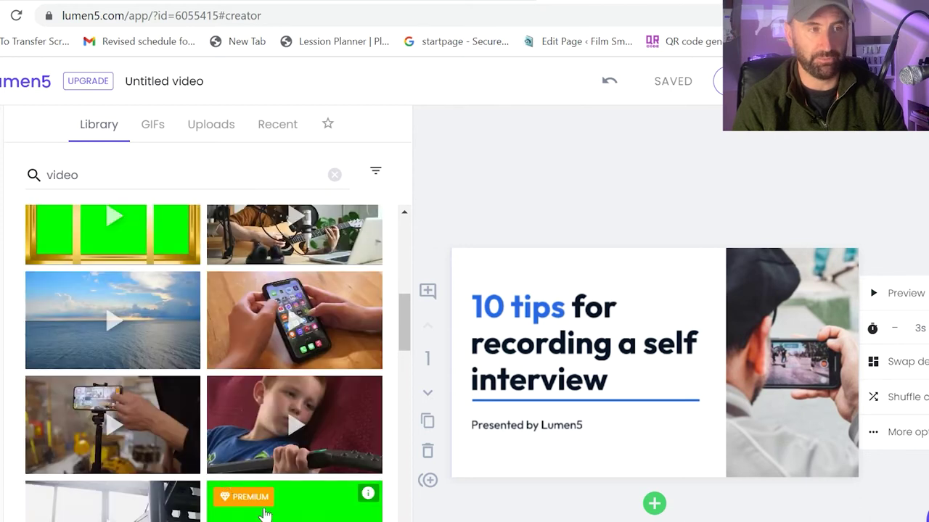
scroll(260, 515, up, 2)
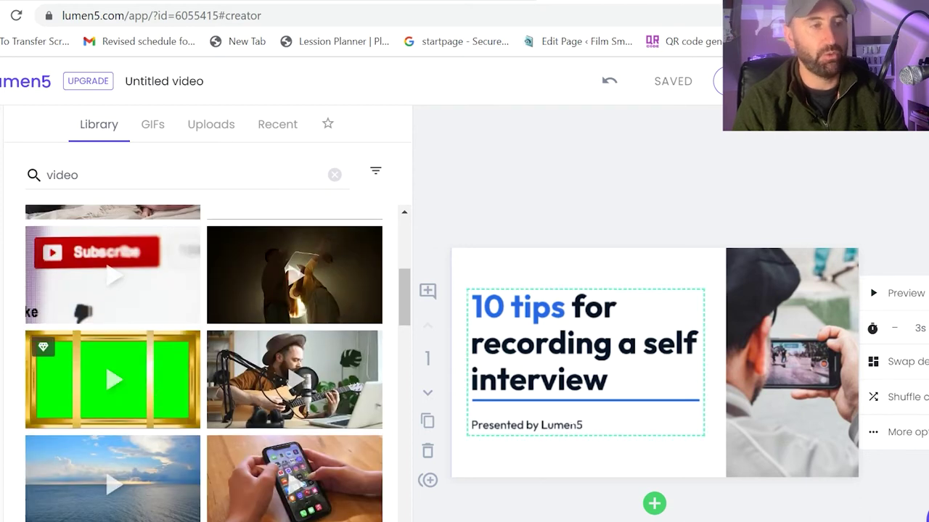
- Change the title slide's byline from 'Presented by Lumen5' to the presenter's full name
double_click(569, 425)
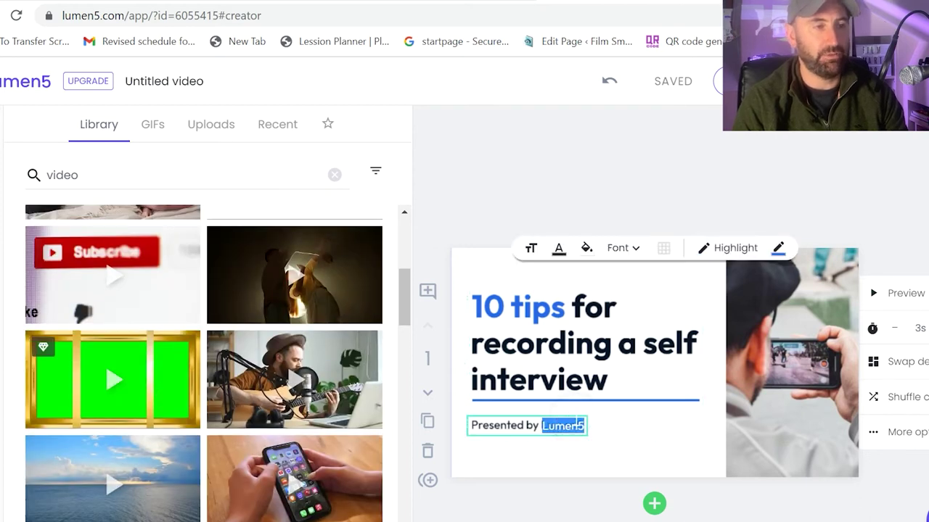
key(BackSpace)
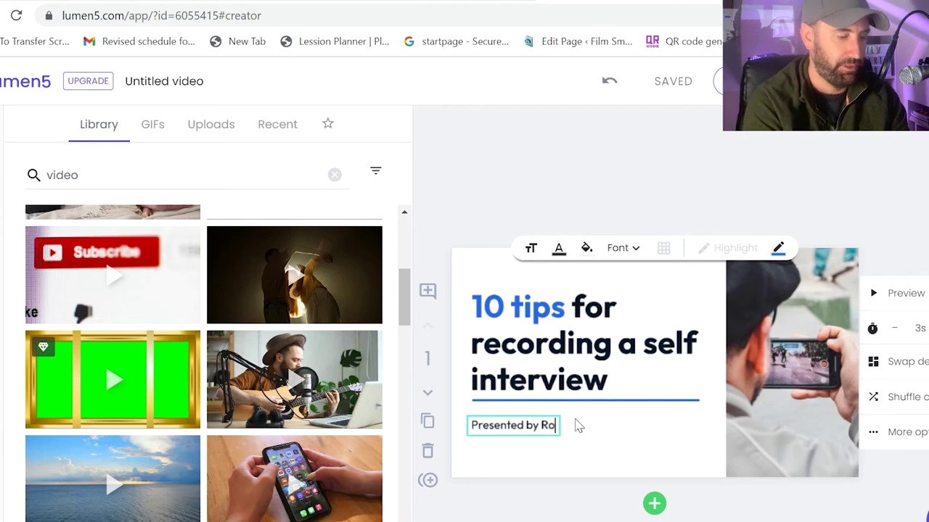
text(Robert Fitz)
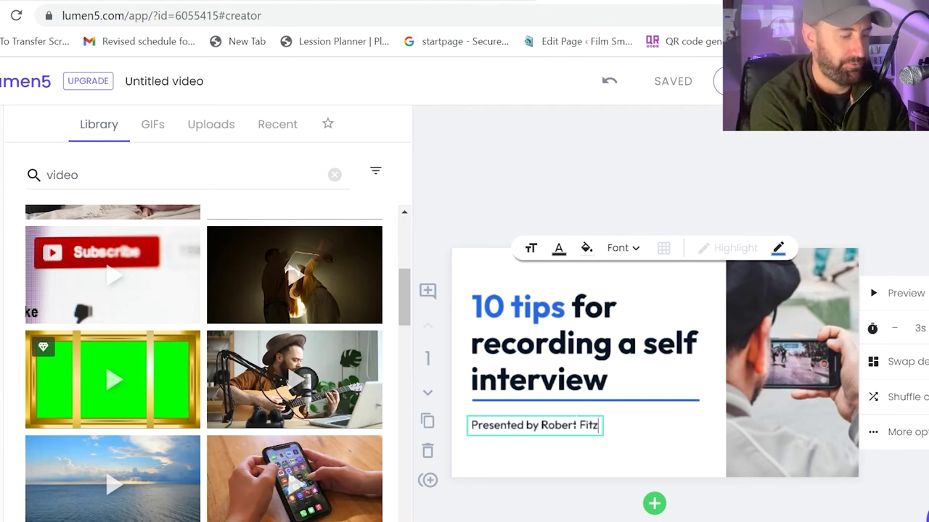
text(hugh)
click(657, 392)
scroll(657, 392, down, 5)
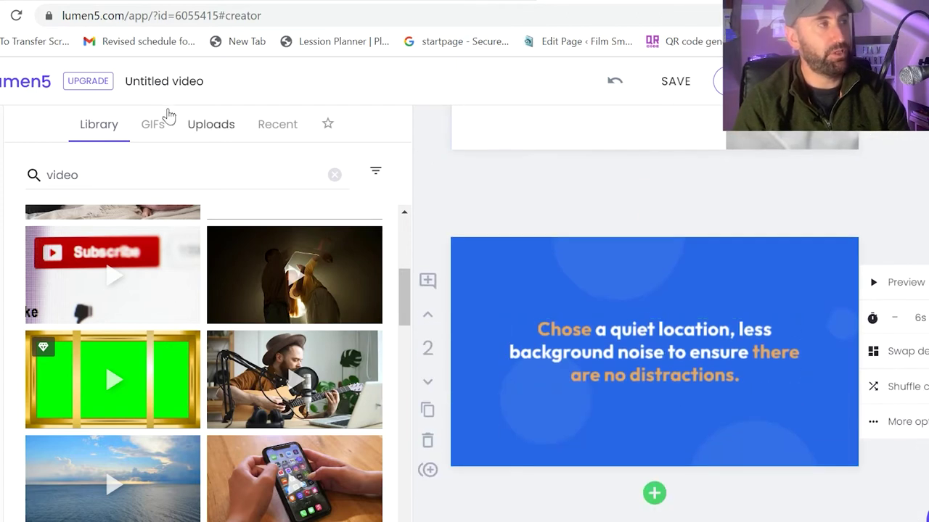
- Search GIFs for 'talking on phone', put the boy-on-phone GIF on scene 2, and preview it
click(153, 124)
click(80, 175)
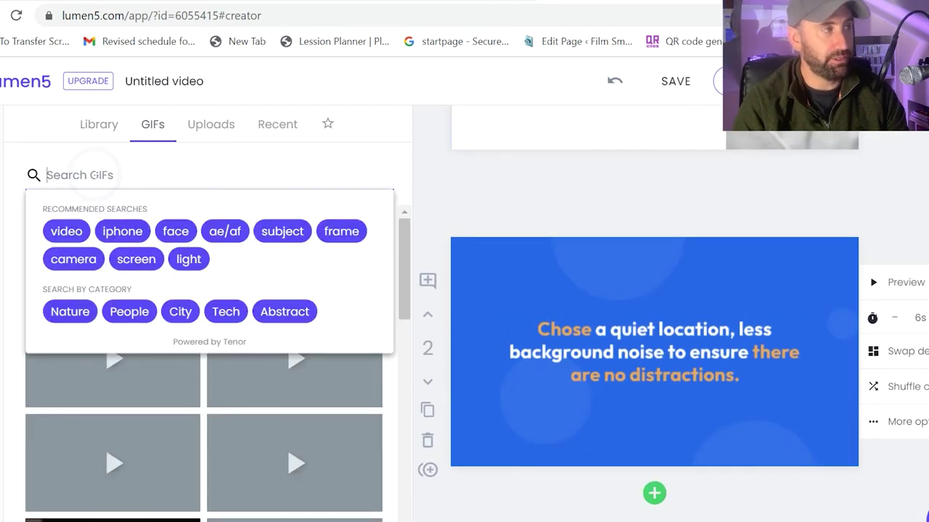
text(talking on )
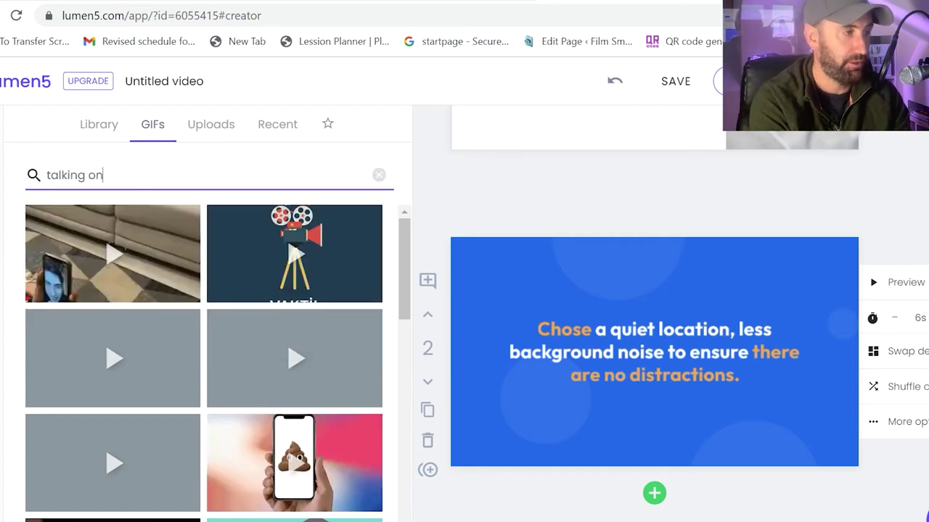
text(popn)
text(hone)
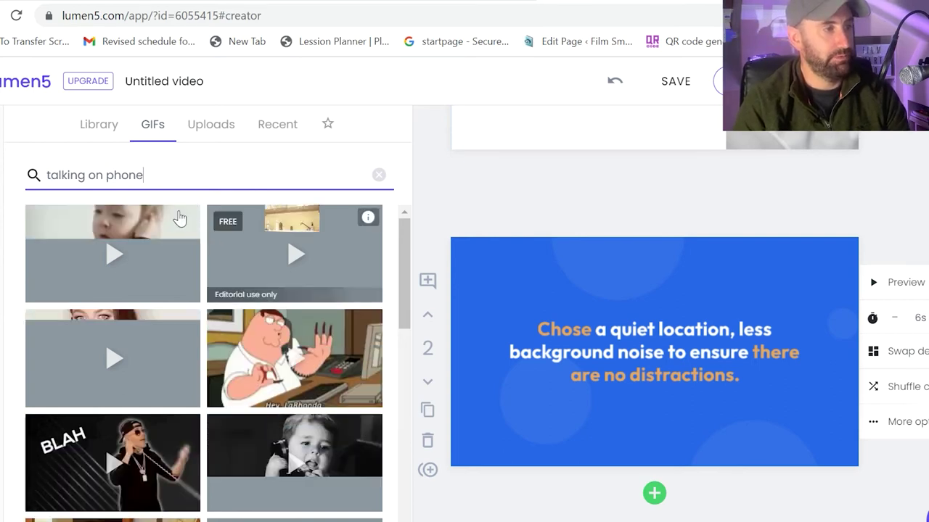
scroll(227, 233, down, 1)
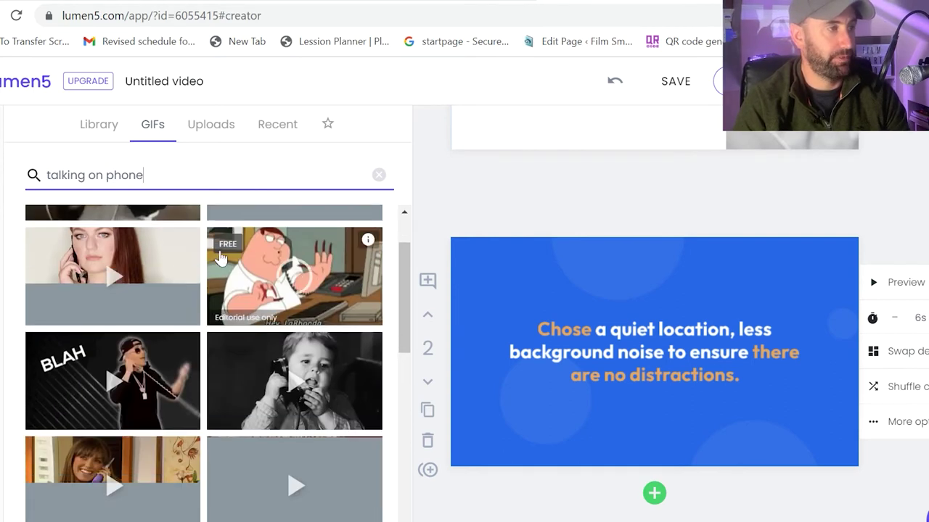
drag(263, 368, 483, 255)
scroll(649, 314, up, 5)
scroll(634, 305, up, 20)
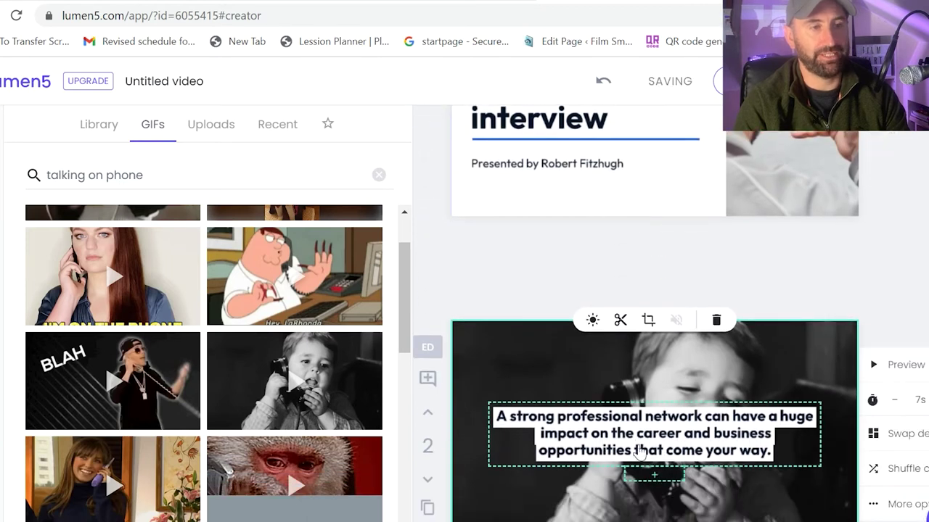
scroll(726, 348, down, 1)
click(887, 277)
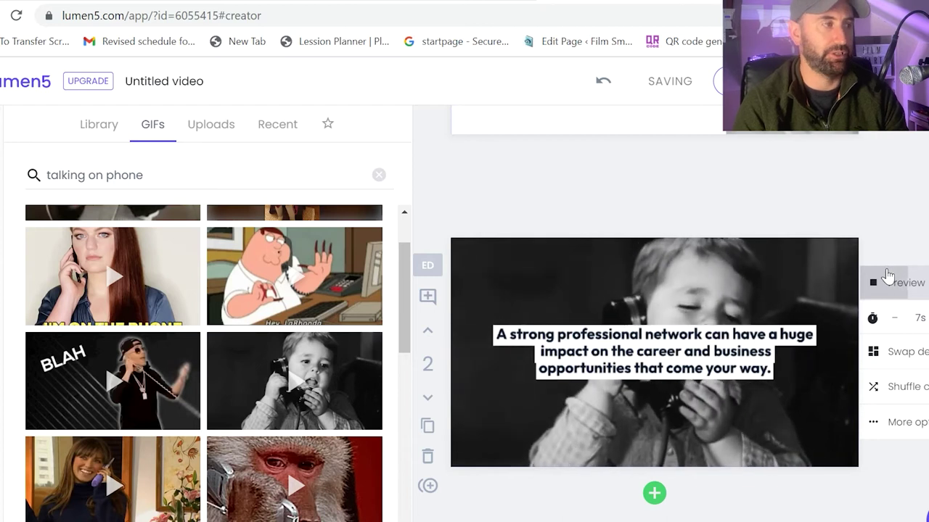
- Stop the scene preview and scroll through the talking-on-phone GIF results
click(887, 277)
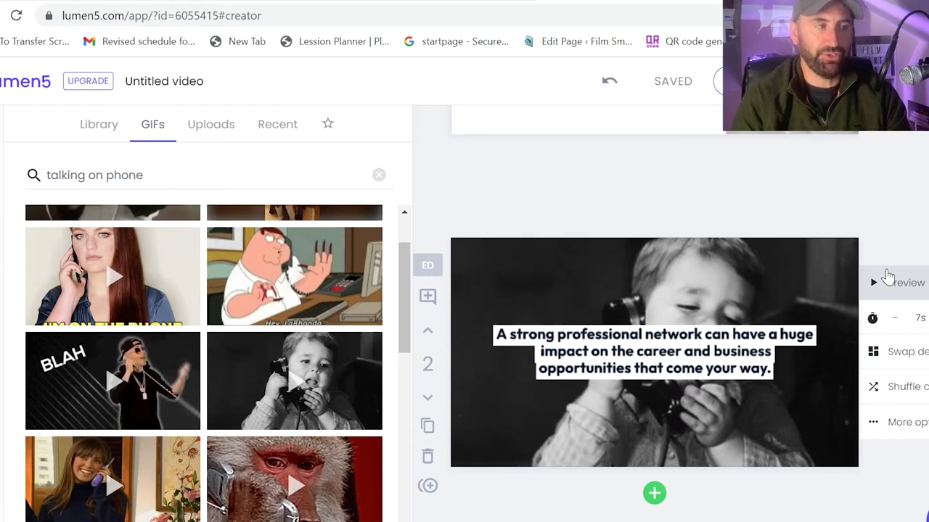
scroll(160, 404, down, 3)
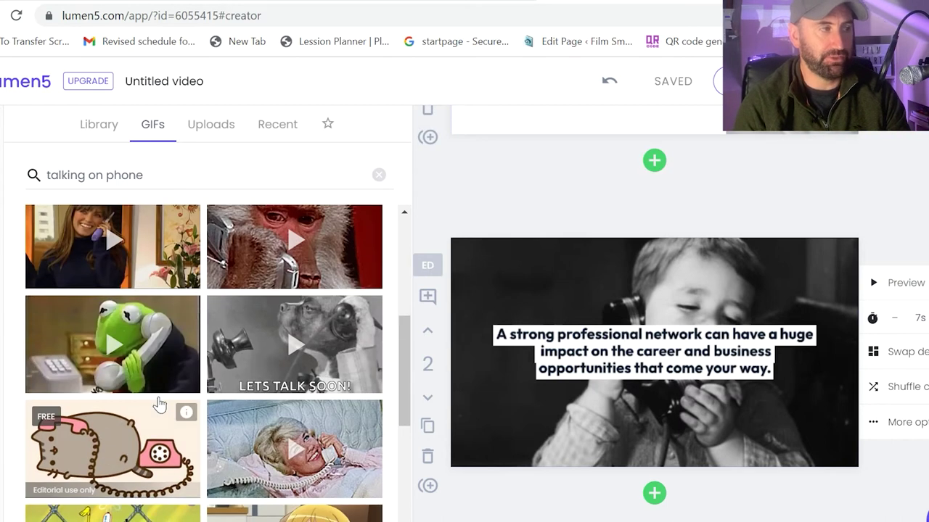
scroll(160, 404, down, 3)
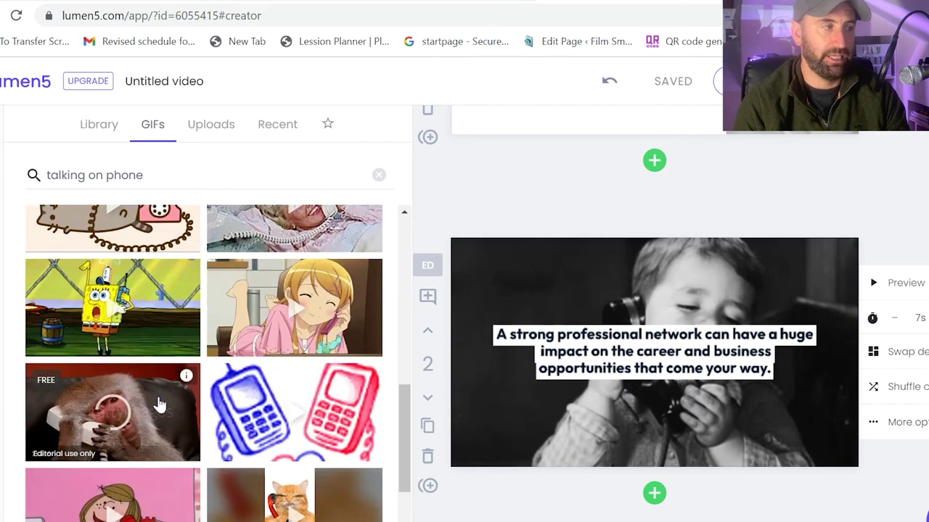
scroll(160, 404, down, 2)
scroll(159, 404, down, 1)
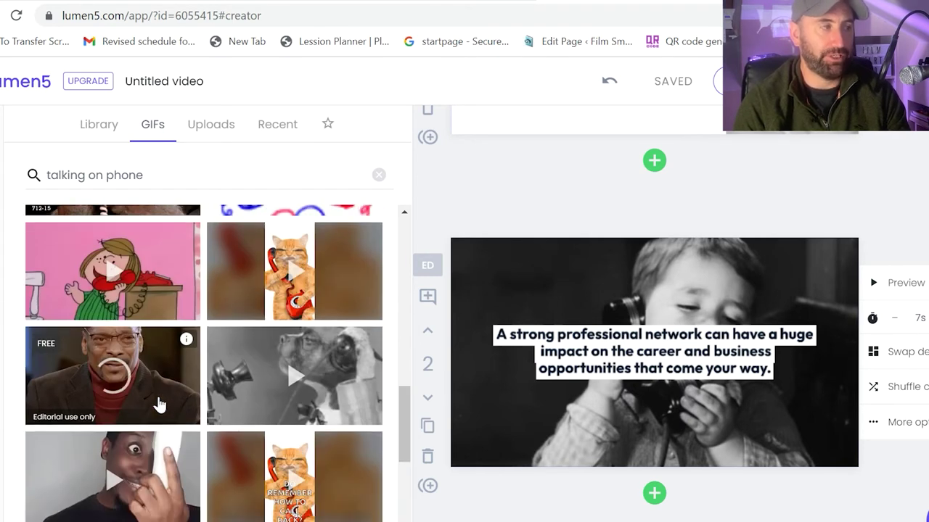
scroll(159, 404, down, 2)
scroll(160, 404, down, 2)
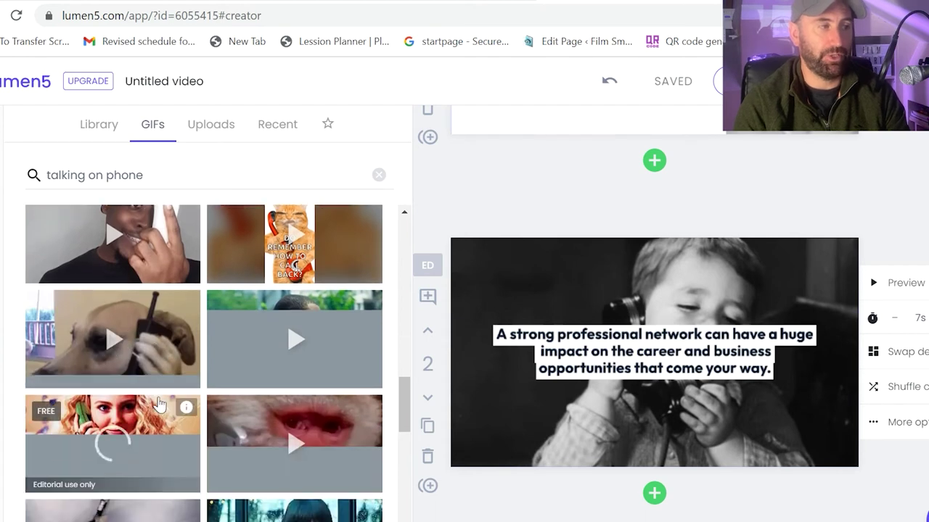
scroll(160, 404, down, 1)
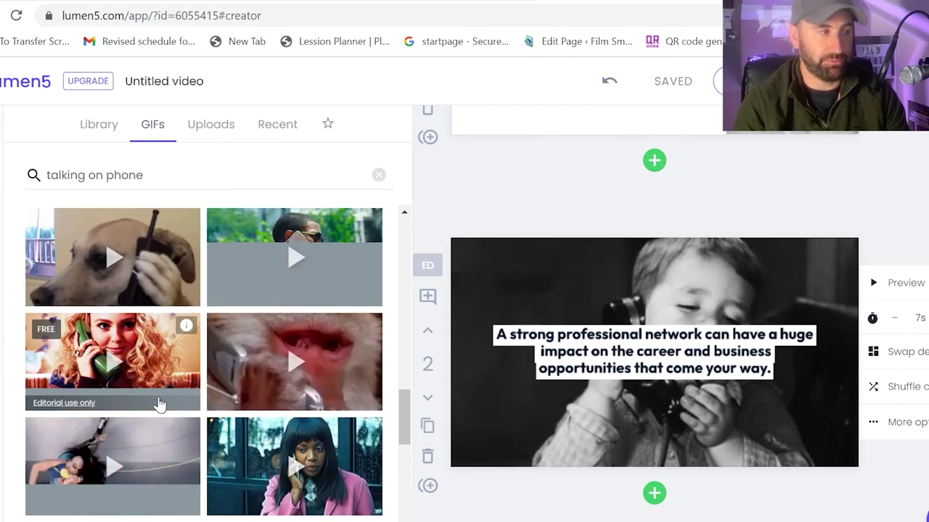
scroll(160, 404, up, 3)
scroll(160, 404, up, 3)
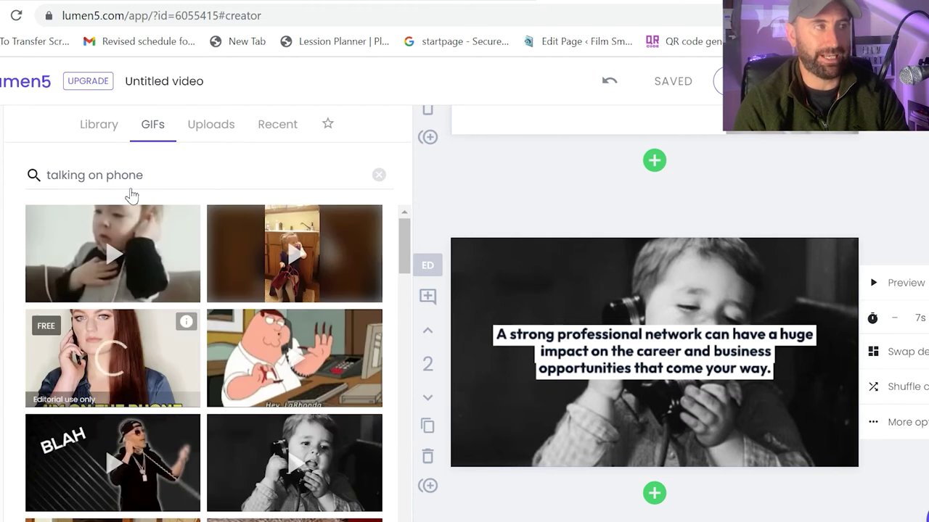
- Glance at the Uploads and Recent media, then show the imported article text again
click(206, 125)
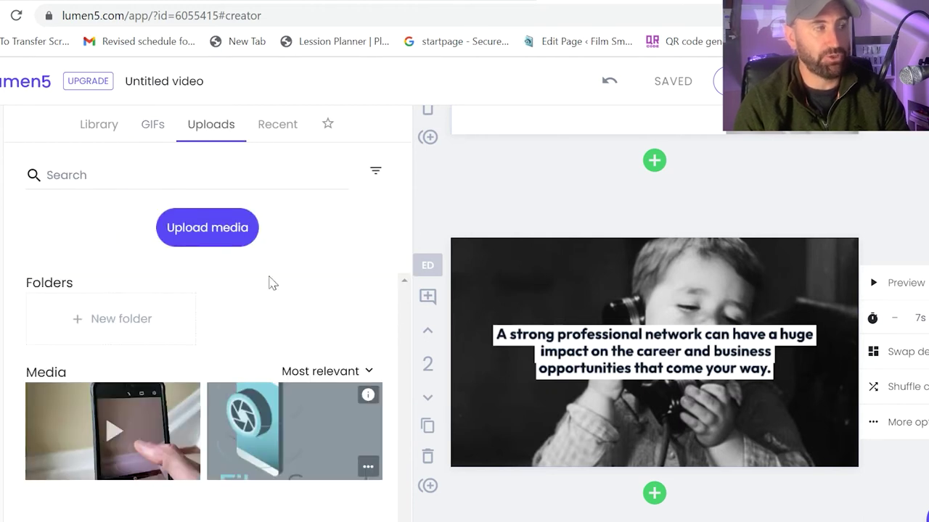
click(265, 123)
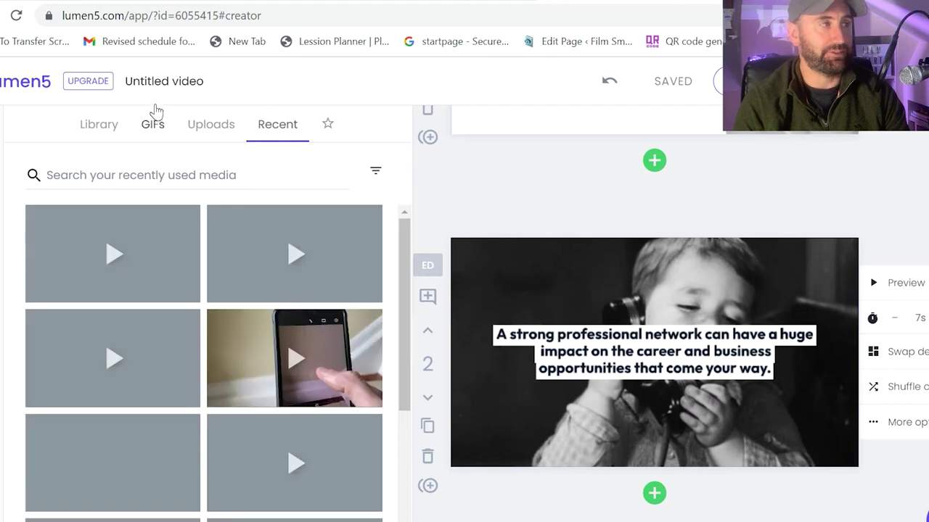
click(154, 124)
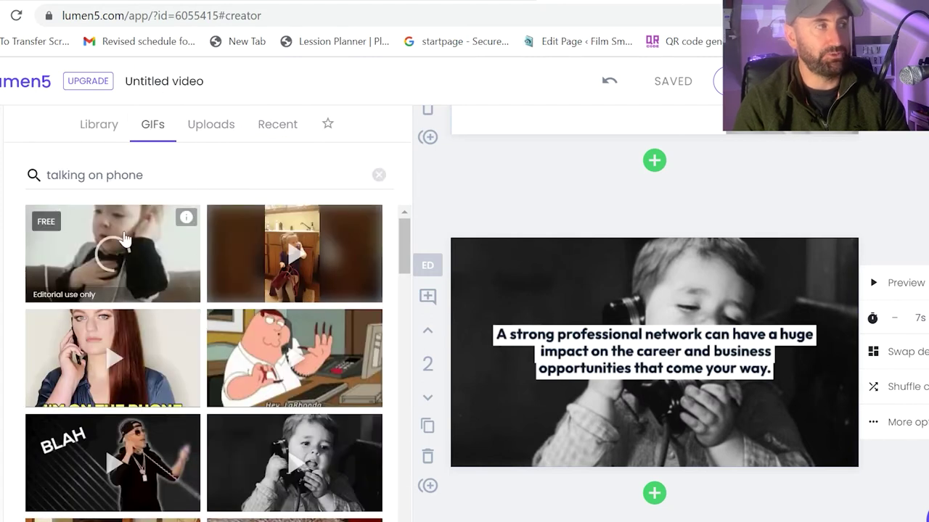
scroll(568, 290, up, 5)
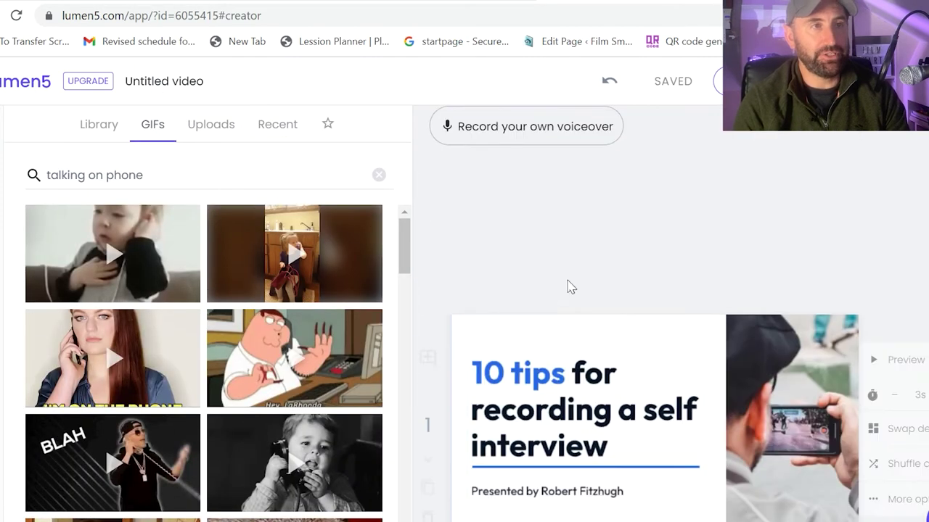
scroll(529, 394, down, 3)
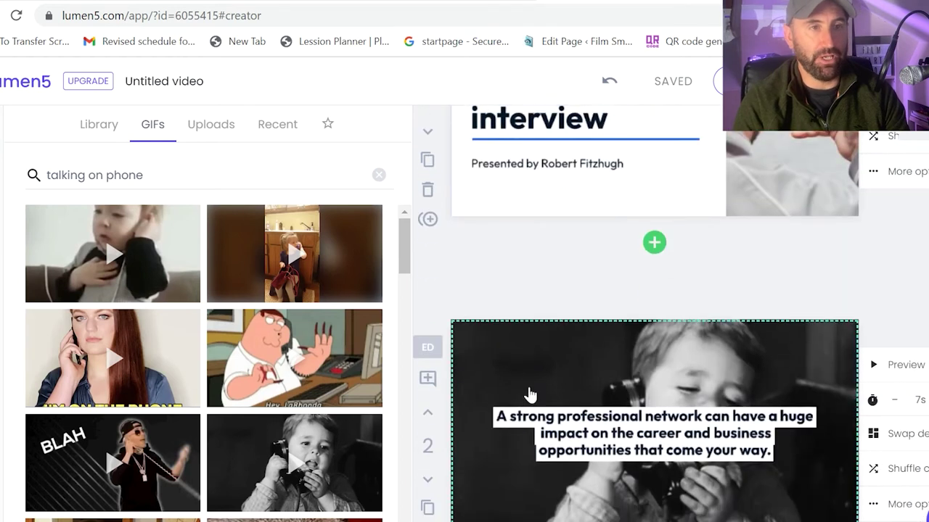
scroll(529, 391, up, 3)
scroll(529, 390, down, 2)
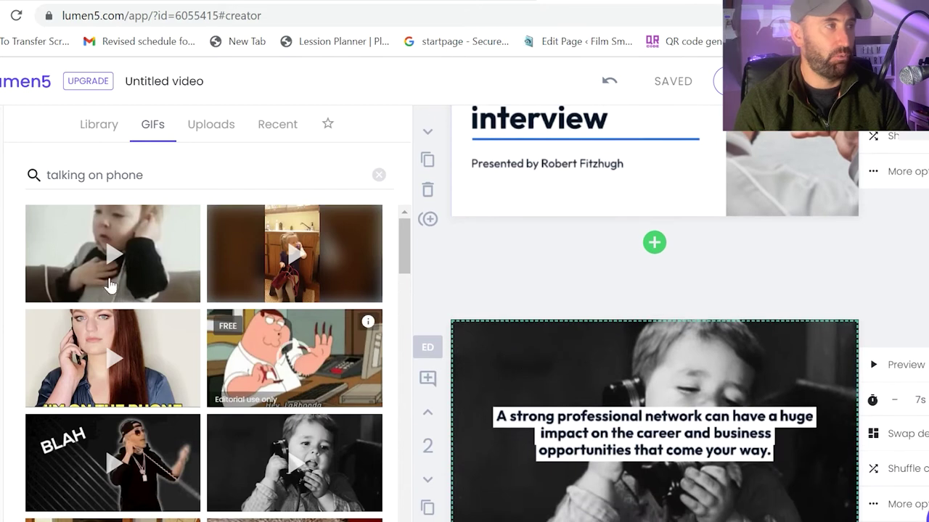
click(563, 263)
- Select the article paragraph about choosing a quiet location without distractions
scroll(688, 368, up, 2)
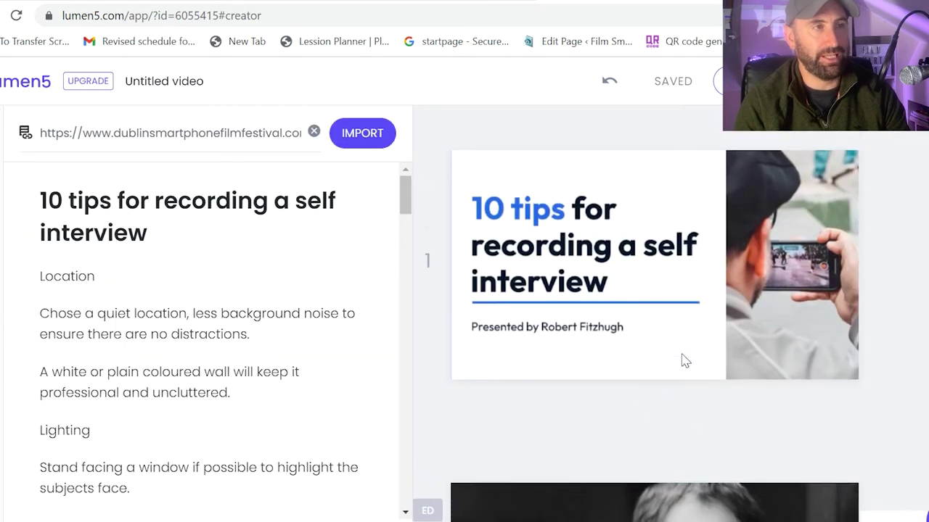
scroll(377, 298, down, 1)
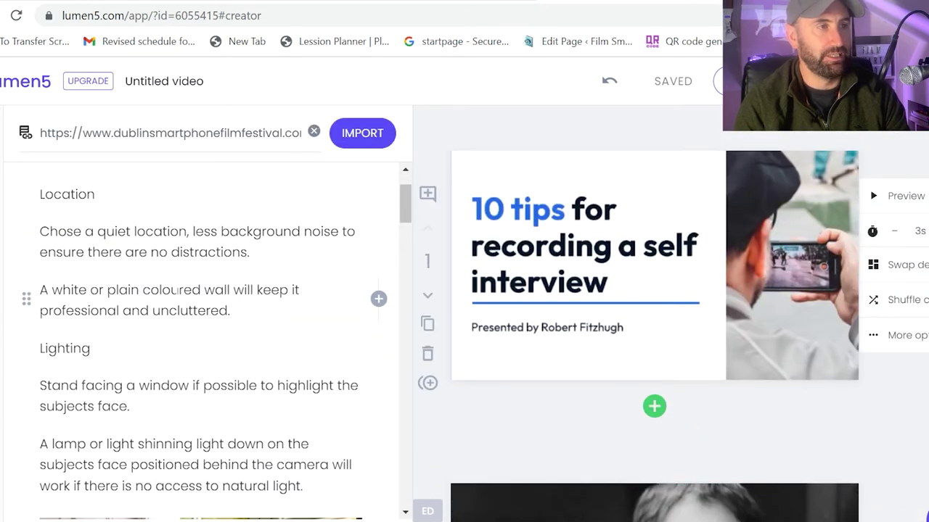
double_click(81, 190)
scroll(290, 290, down, 2)
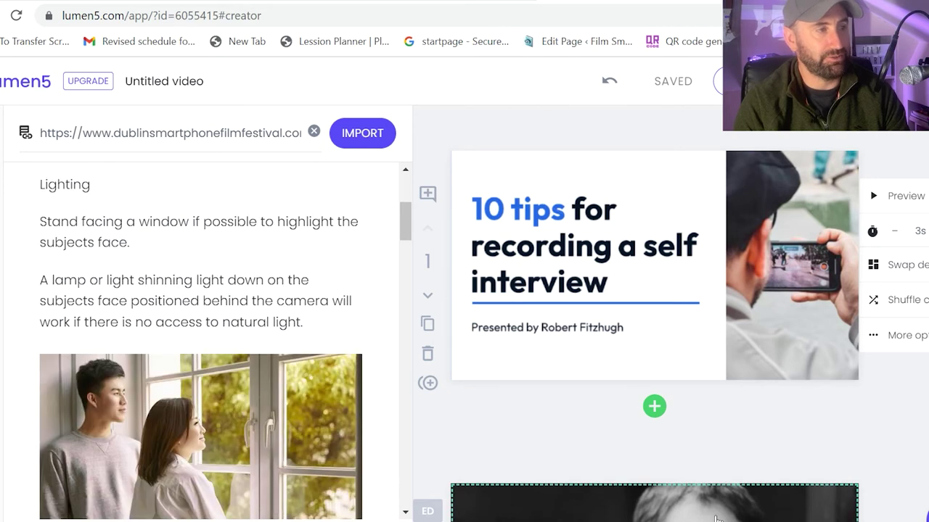
scroll(713, 517, down, 3)
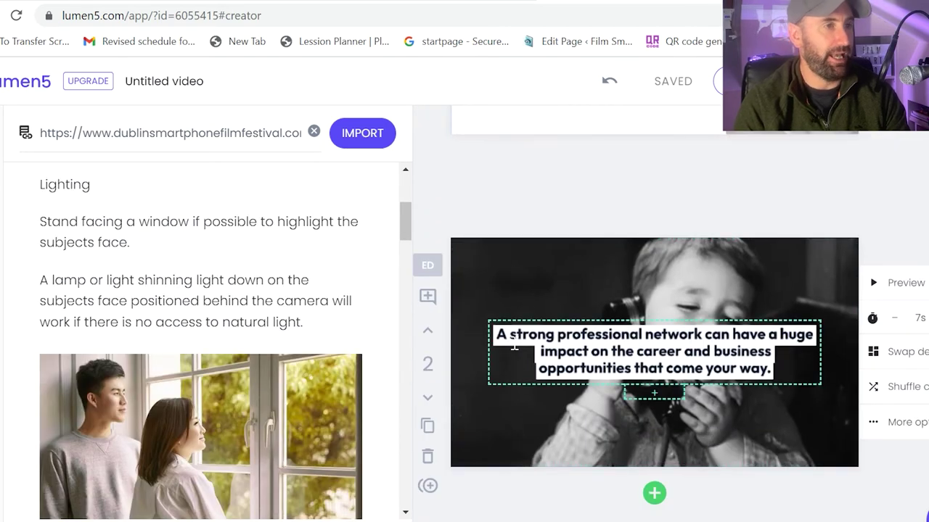
scroll(377, 305, up, 1)
scroll(653, 363, up, 1)
scroll(730, 467, up, 3)
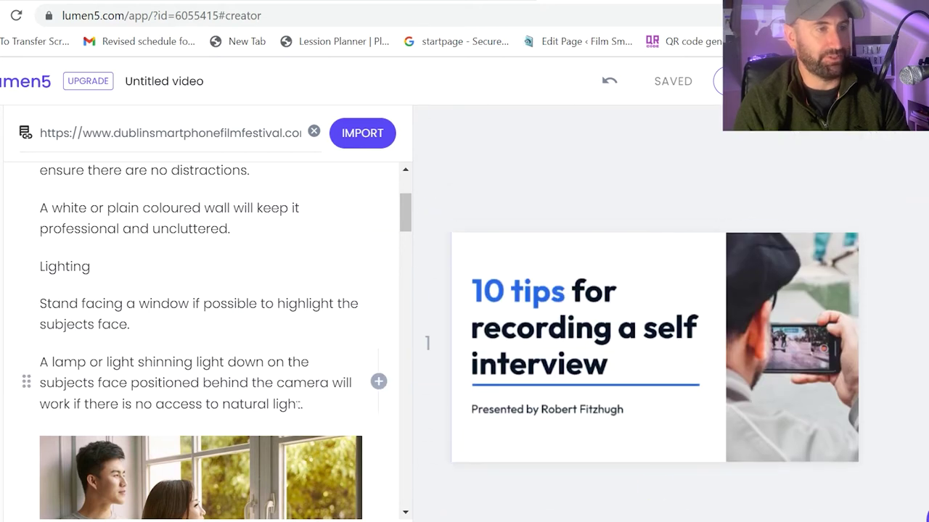
scroll(377, 382, up, 2)
drag(250, 334, 39, 314)
key(ctrl+c)
- Paste the quiet-location paragraph as a caption and add it as a new scene after scene 2
scroll(601, 379, down, 4)
click(675, 363)
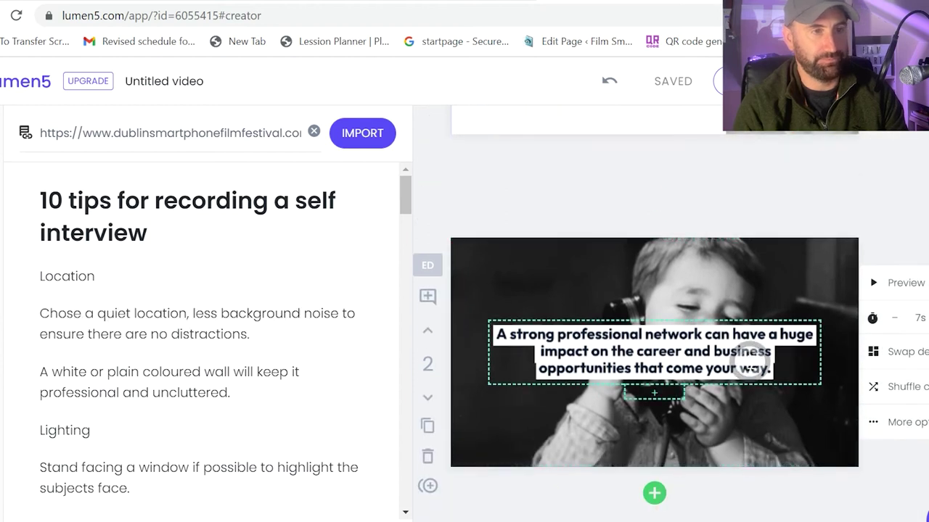
click(769, 363)
drag(773, 370, 481, 321)
key(ctrl+v)
click(661, 493)
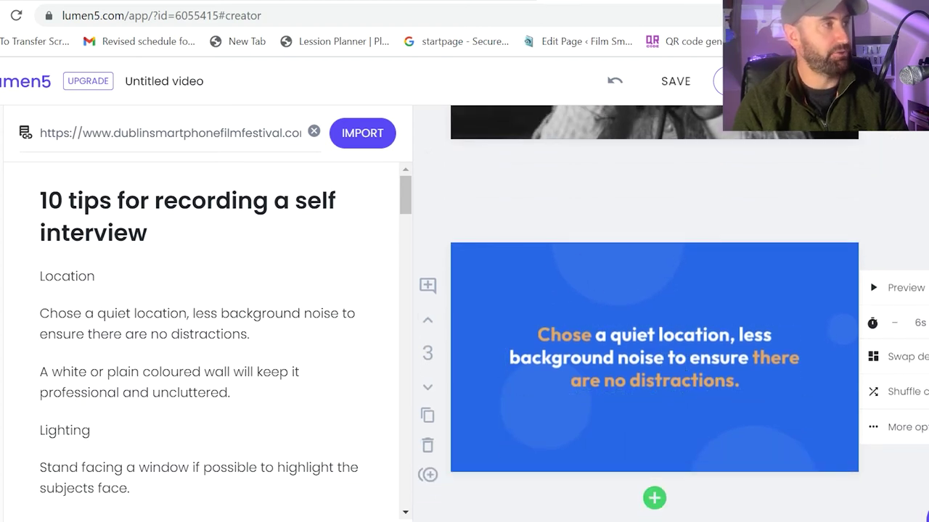
- Search media for 'person talking on phone' and drag the woman-on-phone clip onto scene 3
double_click(64, 162)
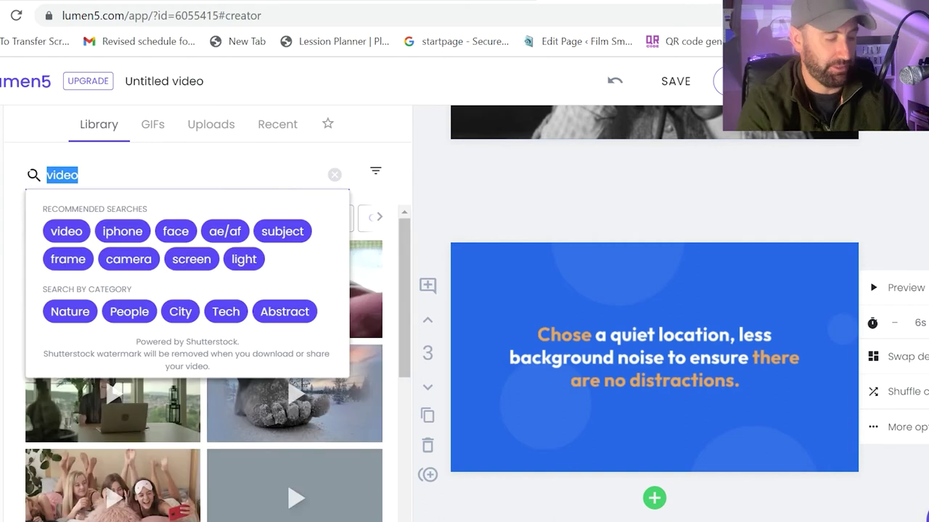
text(person ta)
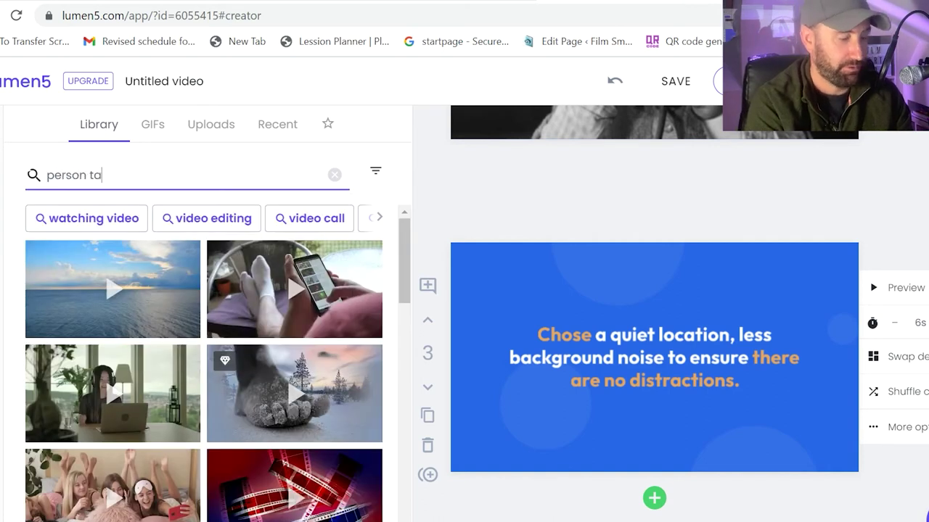
text(lking on phone)
key(Return)
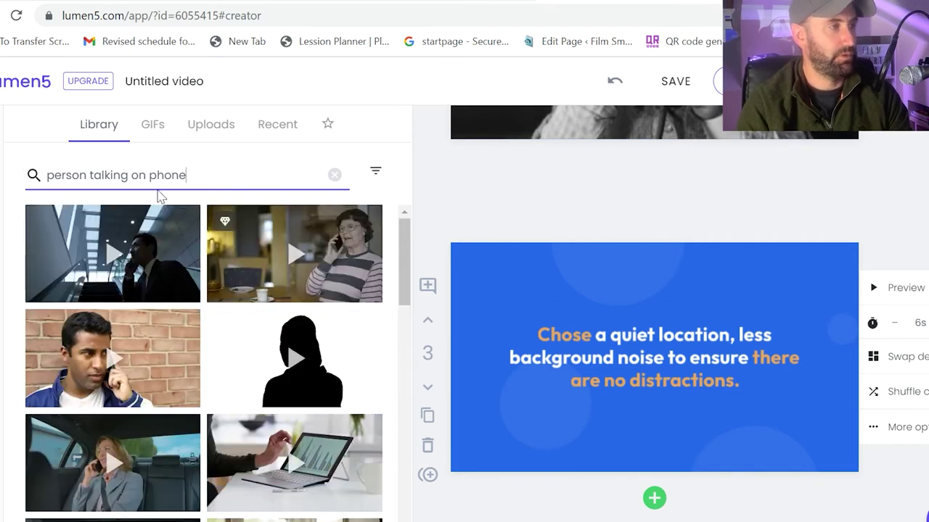
scroll(142, 361, down, 8)
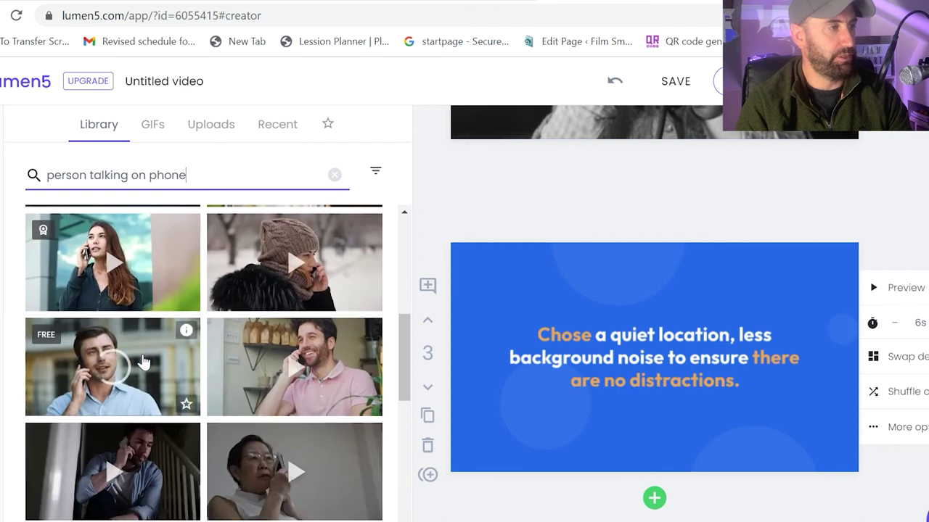
scroll(142, 361, down, 6)
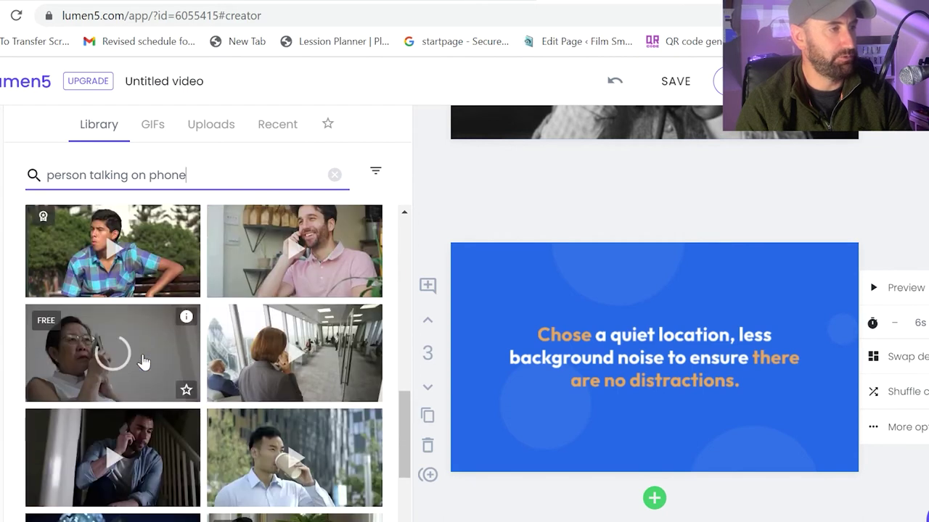
scroll(143, 362, down, 8)
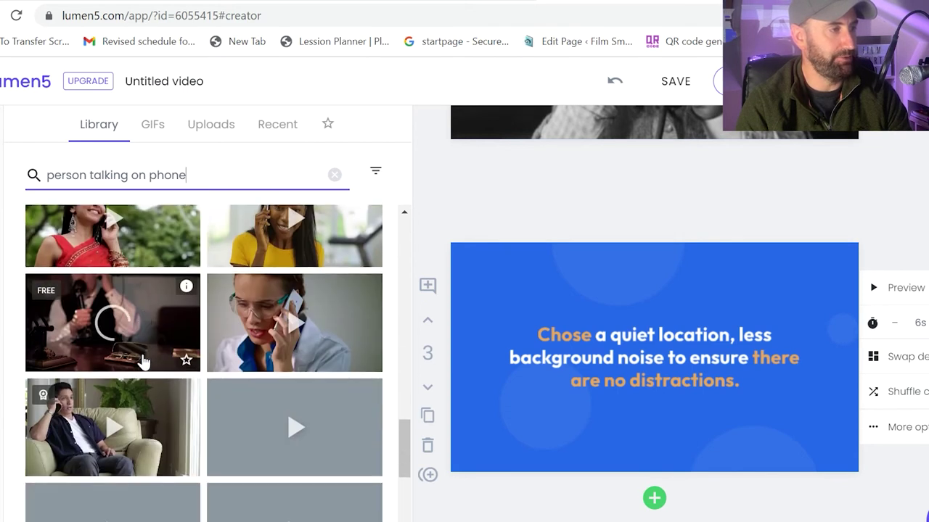
scroll(143, 362, down, 4)
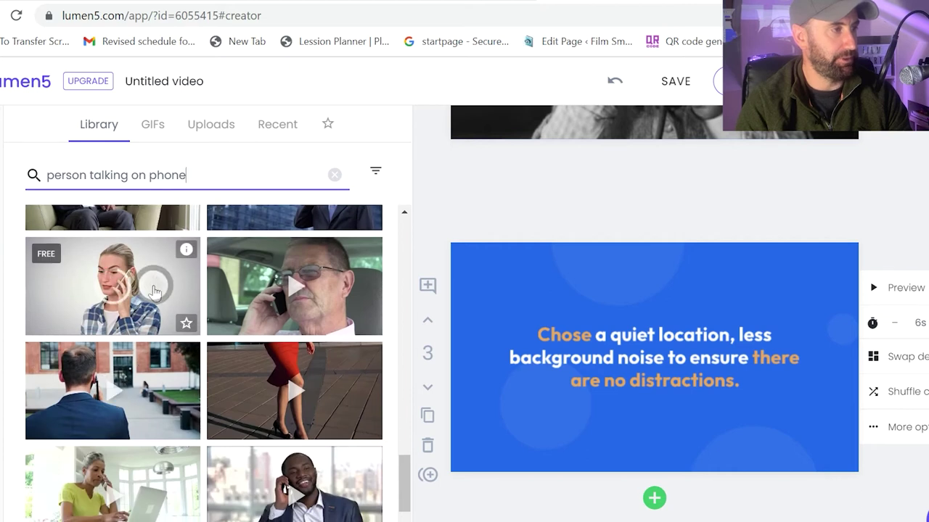
drag(161, 292, 581, 312)
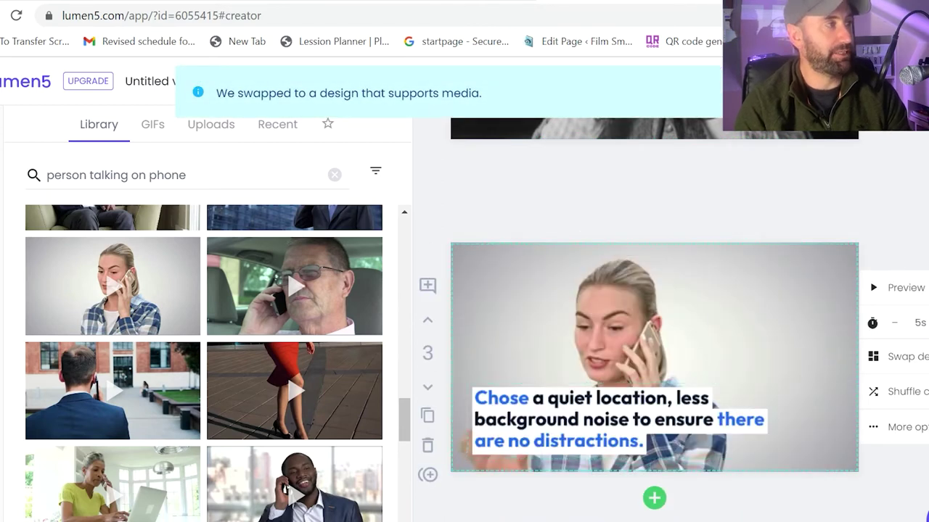
- Replace scene 3's caption with the white or plain coloured wall sentence, trimming its ending
triple_click(169, 382)
key(ctrl+c)
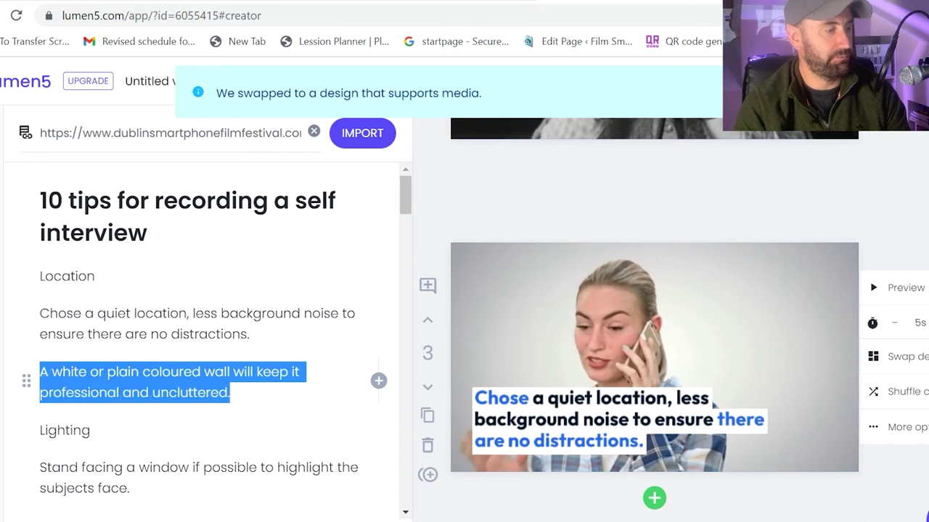
click(584, 419)
key(ctrl+a)
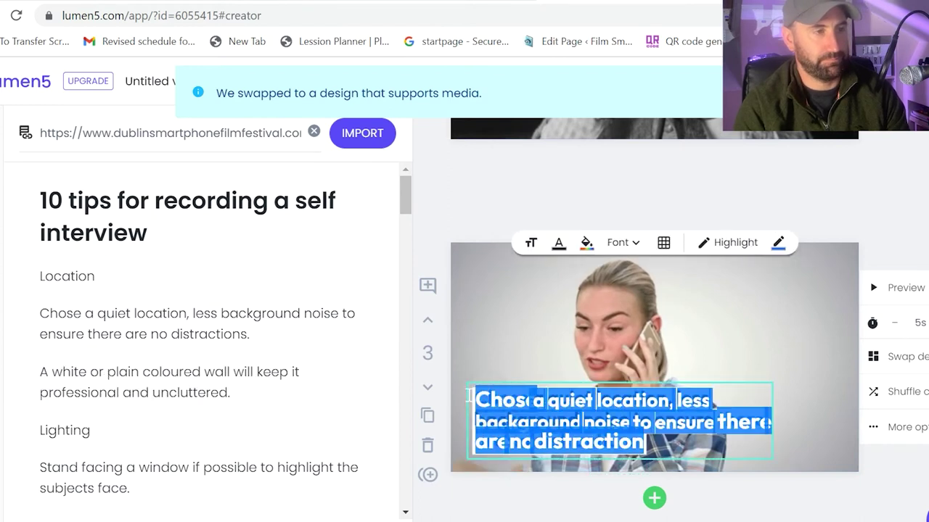
key(ctrl+v)
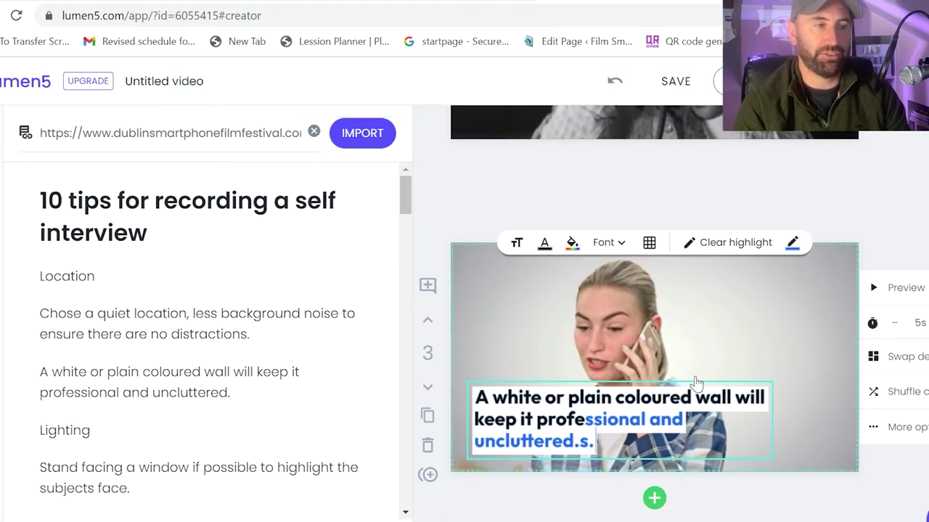
click(589, 441)
key(BackSpace)
key(BackSpace)
click(906, 485)
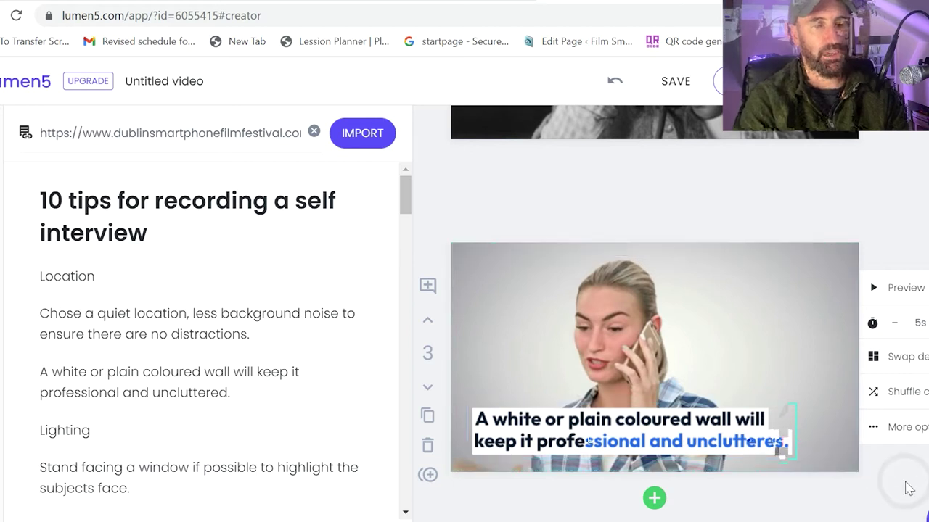
scroll(744, 347, down, 3)
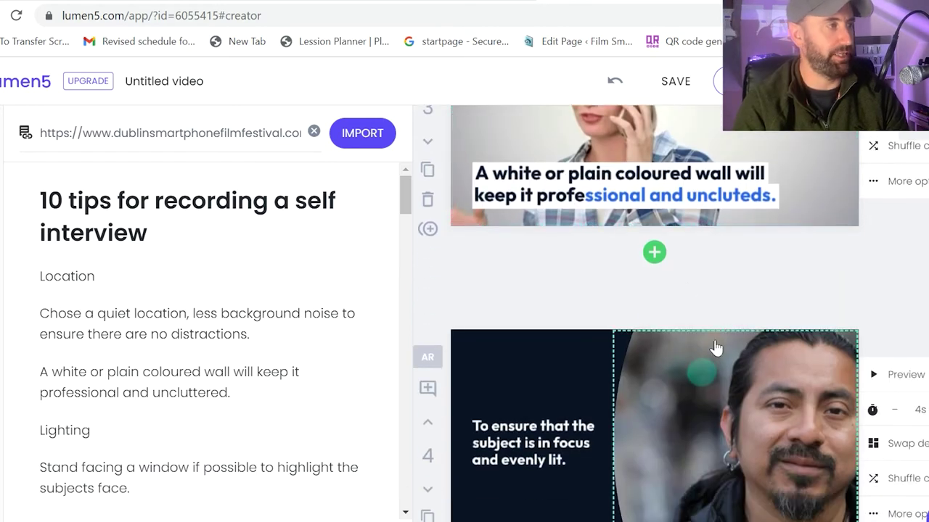
scroll(716, 346, up, 4)
scroll(715, 346, down, 1)
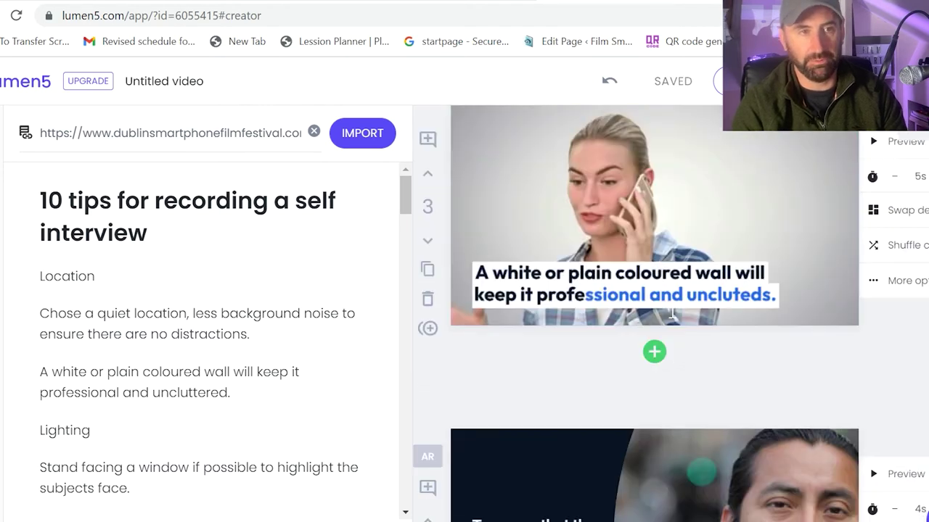
scroll(671, 318, down, 3)
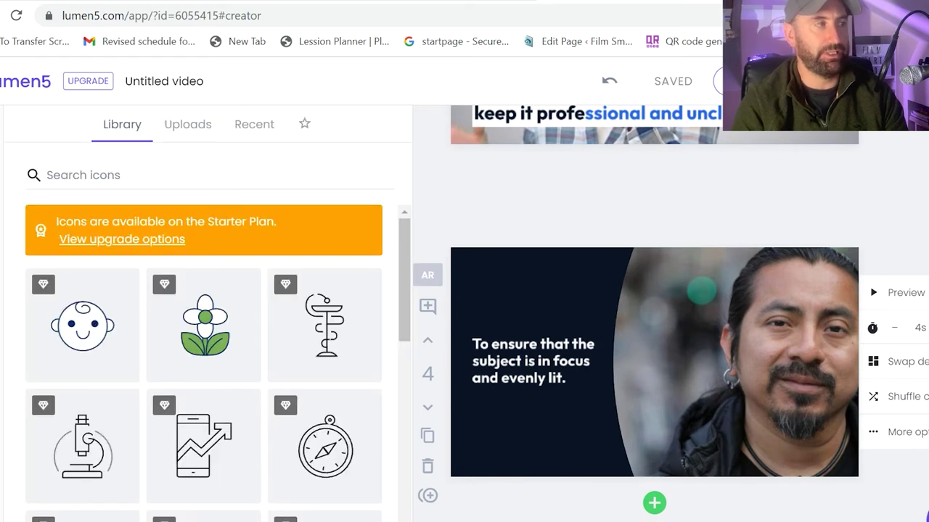
- Try changing the Daylight palette's white colour and dismiss the premium custom-colour notice
scroll(145, 431, down, 1)
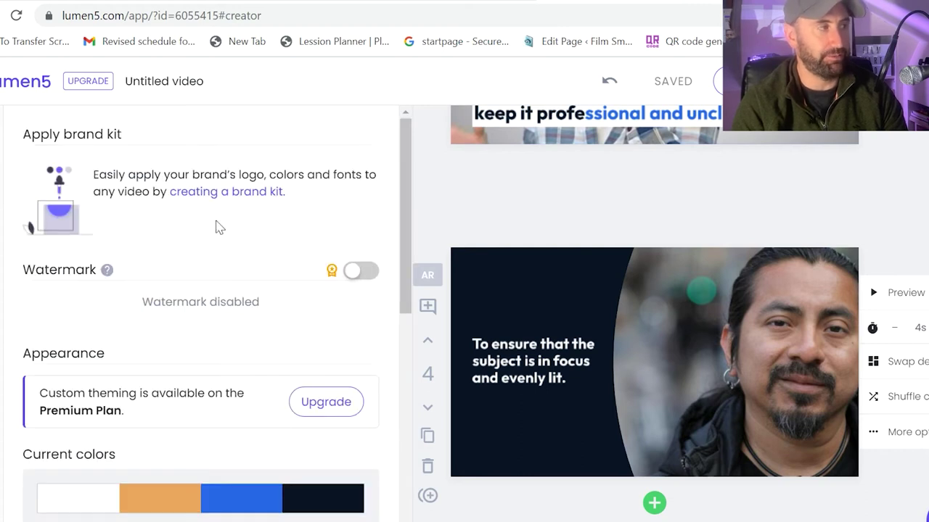
scroll(9, 308, down, 1)
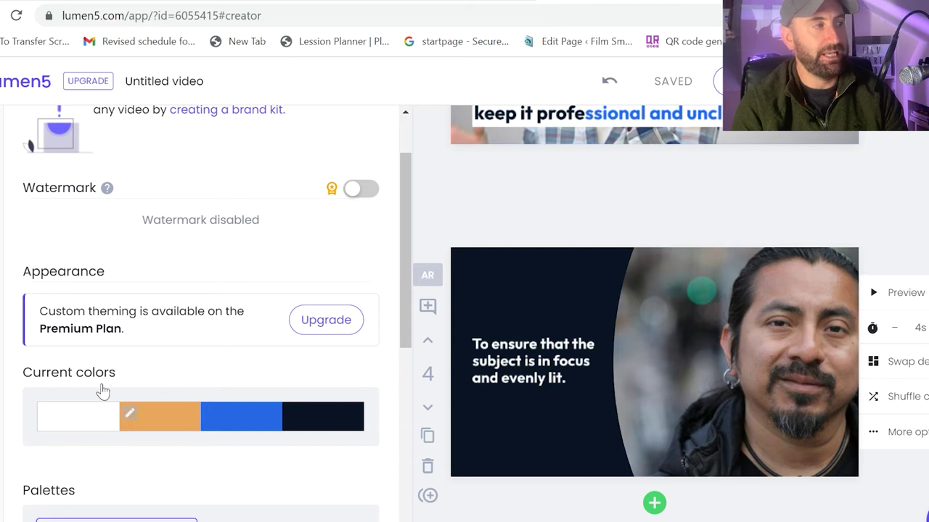
scroll(102, 471, down, 2)
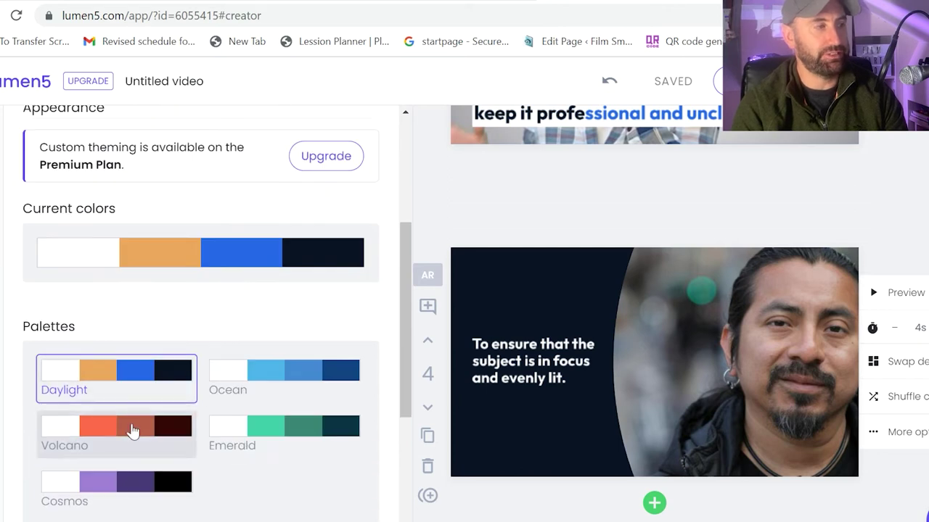
scroll(132, 432, down, 1)
scroll(134, 428, up, 2)
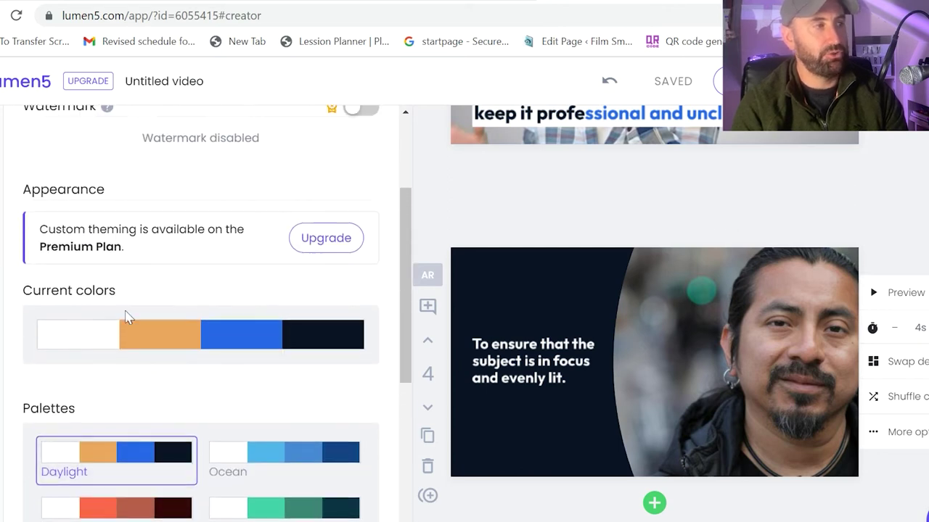
click(48, 335)
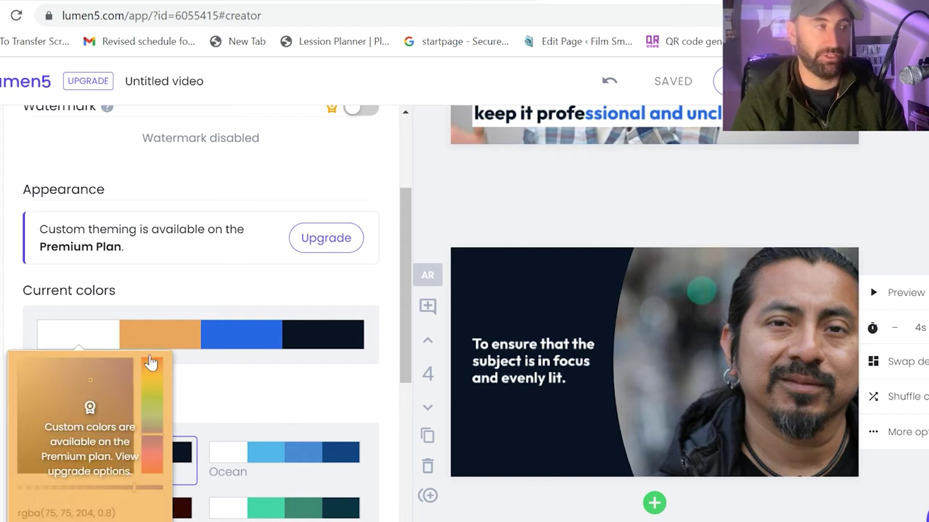
click(227, 384)
- Check the video resolution options, keeping Landscape 16:9 at 720p HD
scroll(162, 368, down, 1)
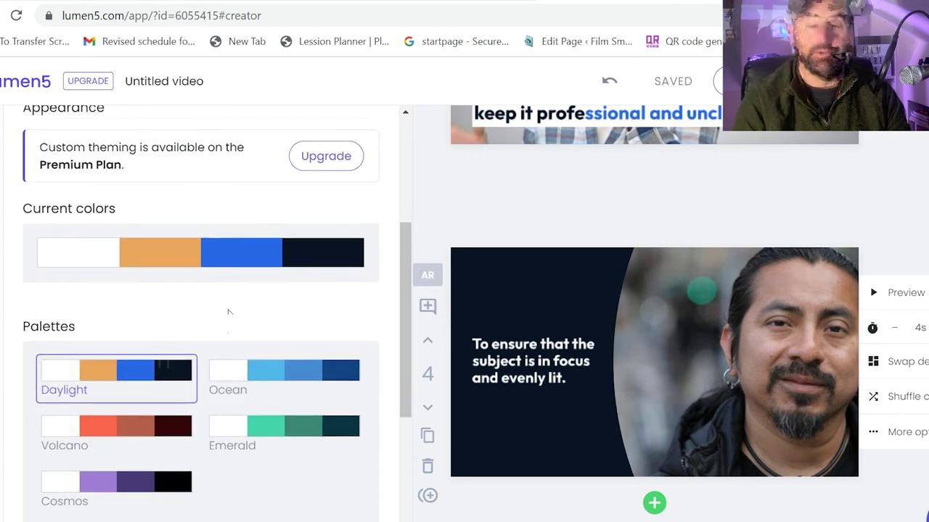
scroll(178, 283, up, 10)
scroll(178, 283, down, 2)
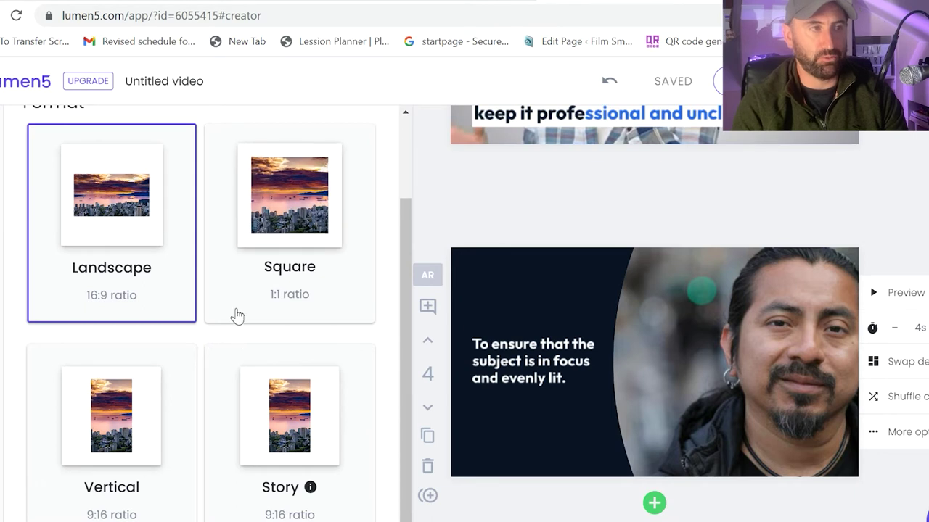
scroll(239, 315, up, 2)
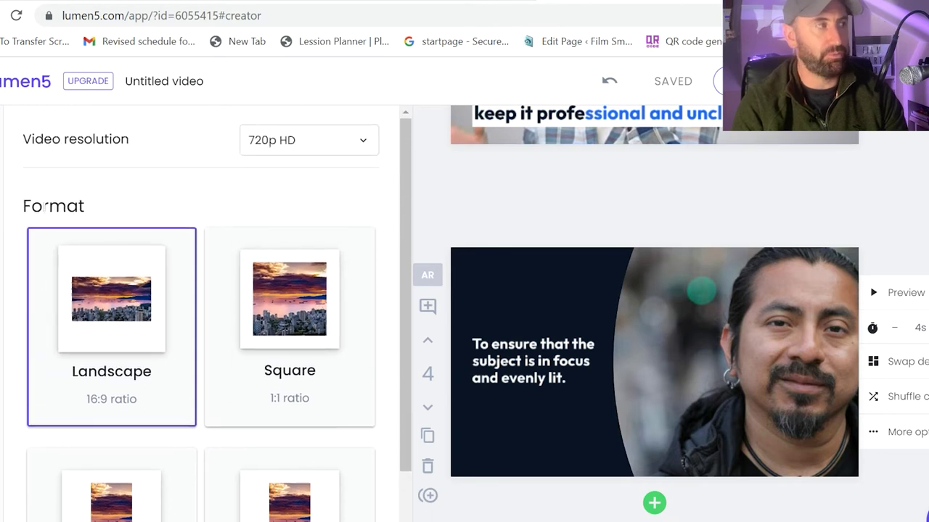
click(283, 139)
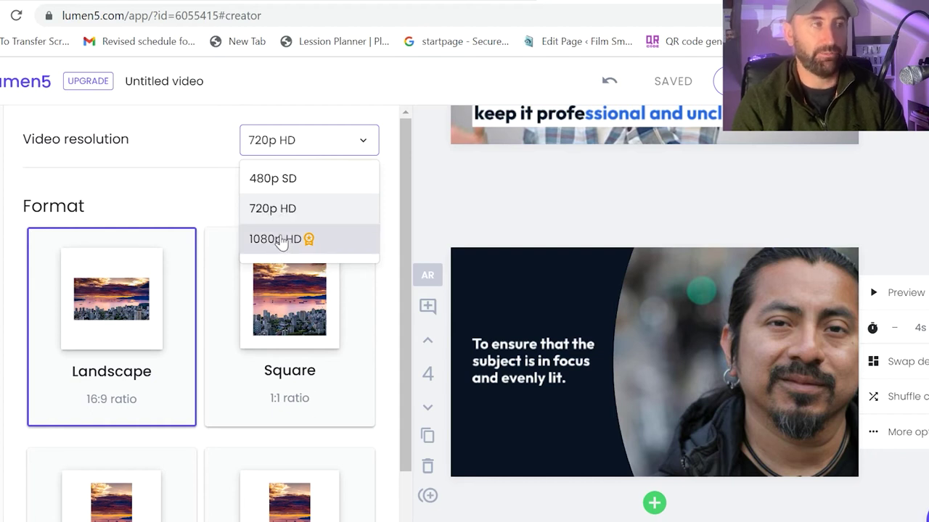
- Select the 'Stand facing a window…' paragraph in the article text
click(450, 219)
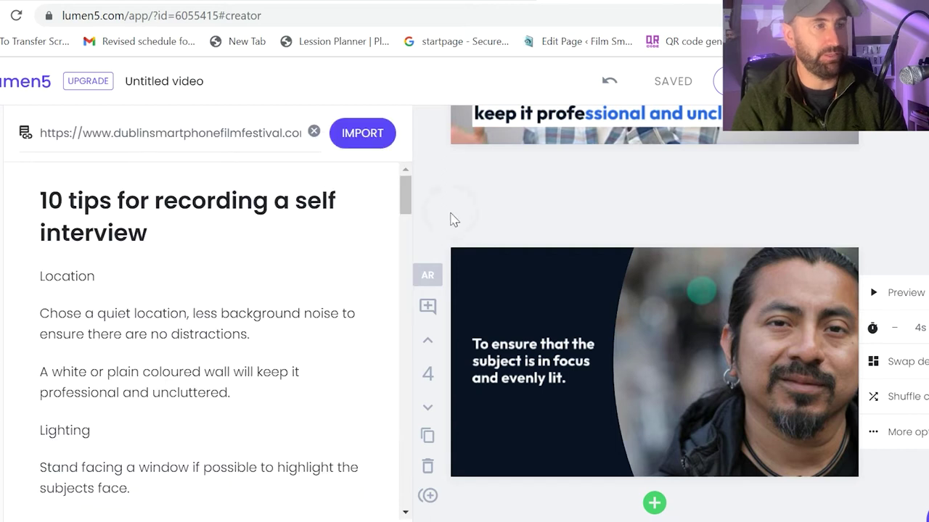
scroll(203, 327, down, 3)
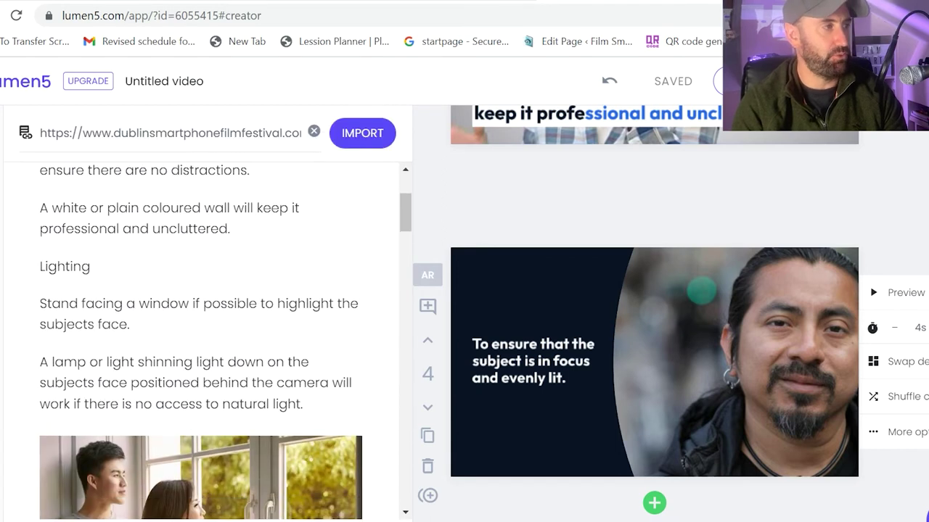
drag(90, 266, 13, 263)
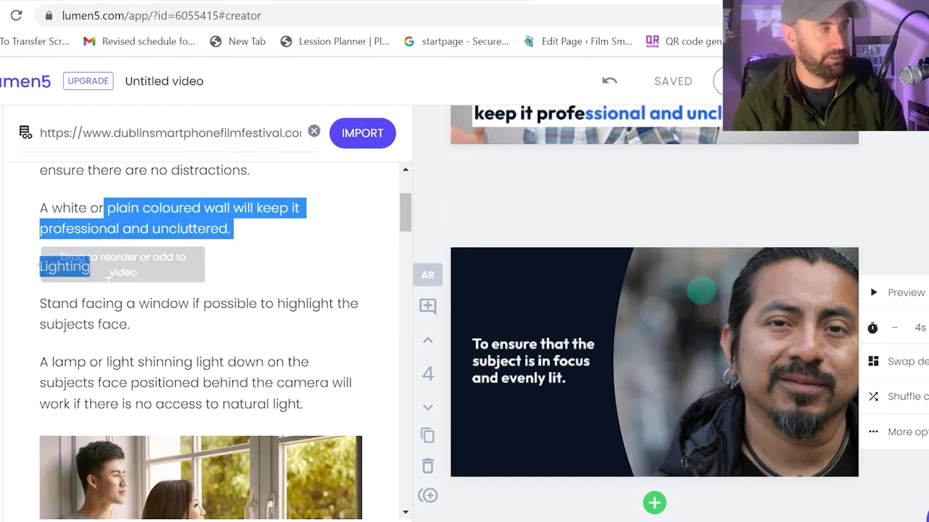
drag(129, 324, 22, 301)
key(ctrl+c)
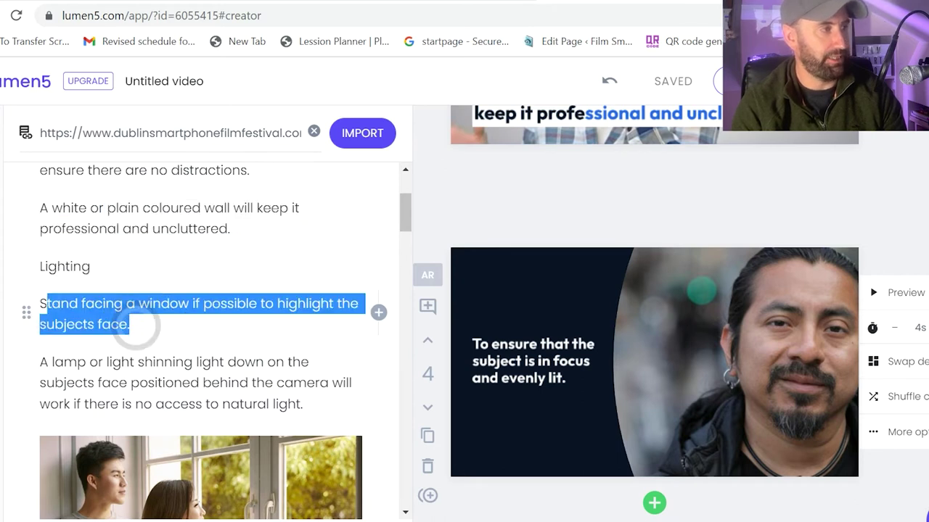
click(132, 323)
drag(129, 324, 46, 304)
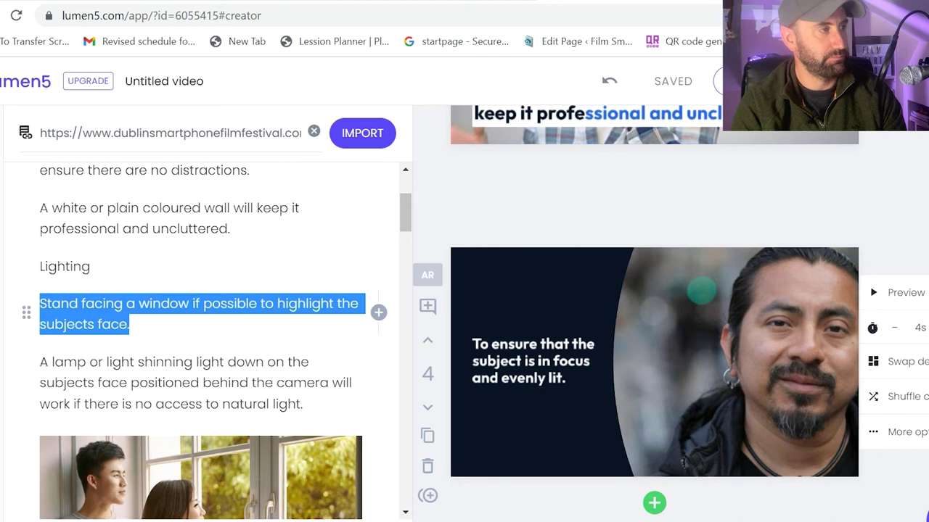
- Replace scene 4's entire caption with the pasted window paragraph
click(525, 399)
double_click(524, 378)
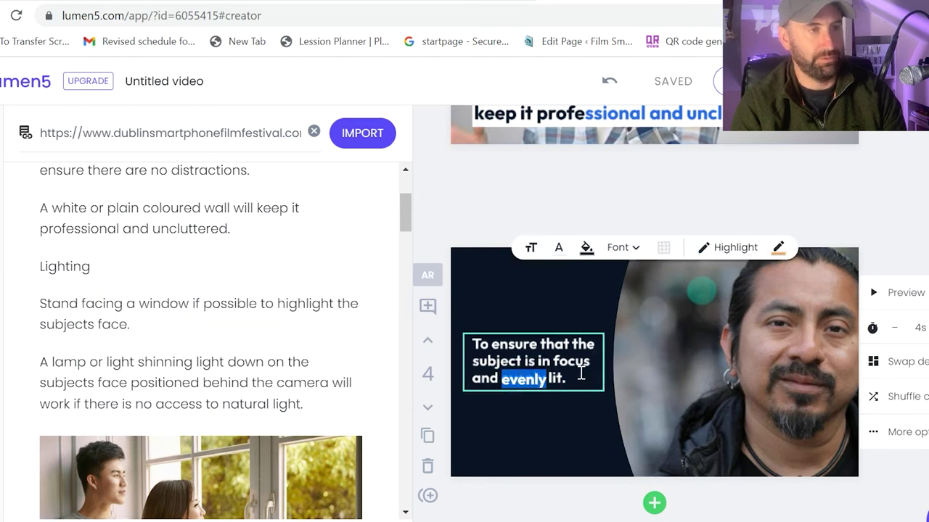
drag(567, 380, 469, 340)
key(ctrl+v)
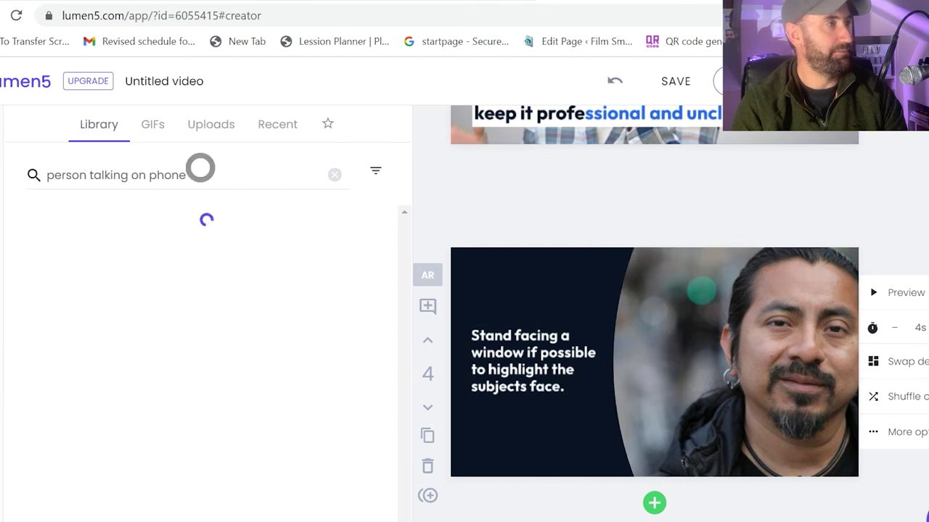
- Search 'person standing in front of window' and drag the window silhouette clip onto scene 4
drag(199, 166, 17, 170)
text(person)
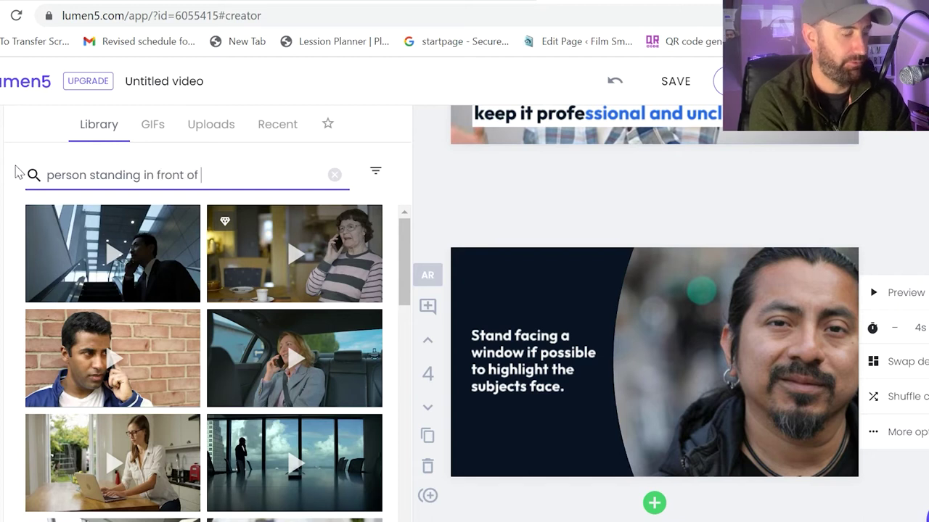
text(standing in front of window)
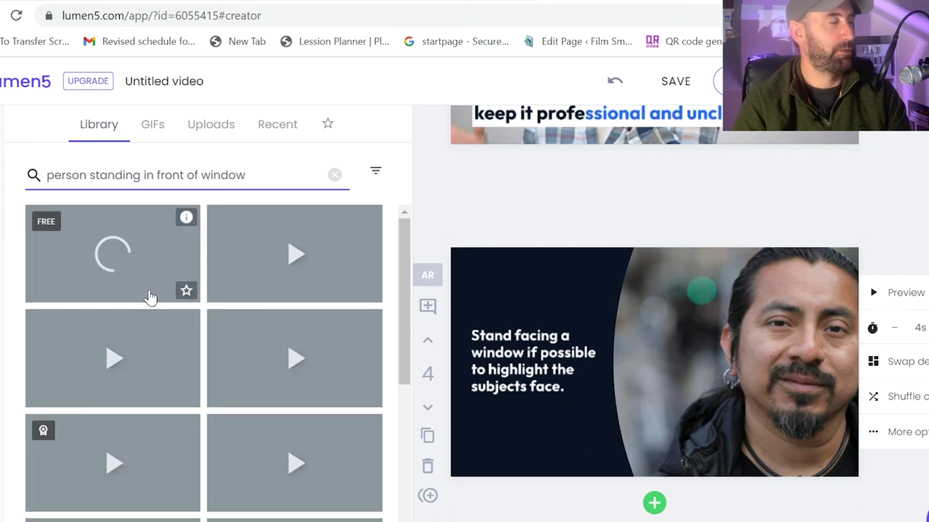
drag(232, 297, 642, 447)
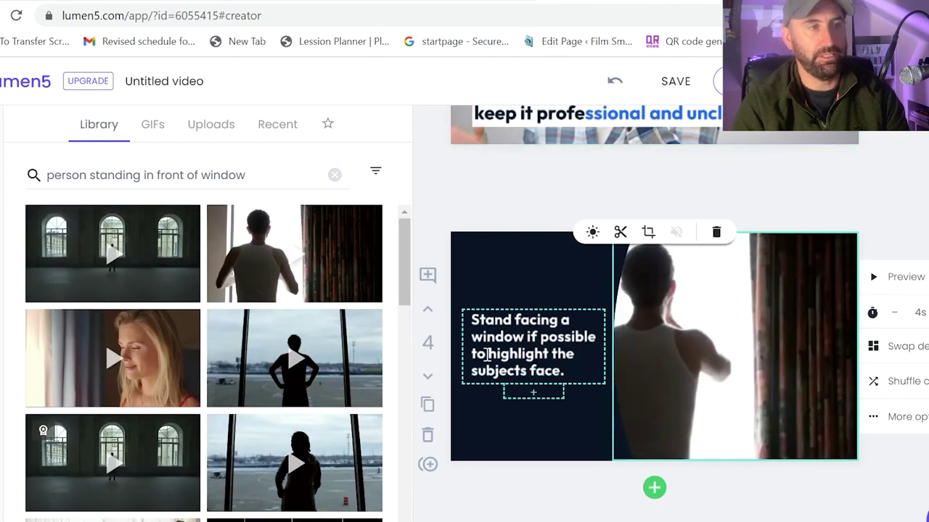
- Preview scene 4 with its new clip, then stop the preview
click(888, 274)
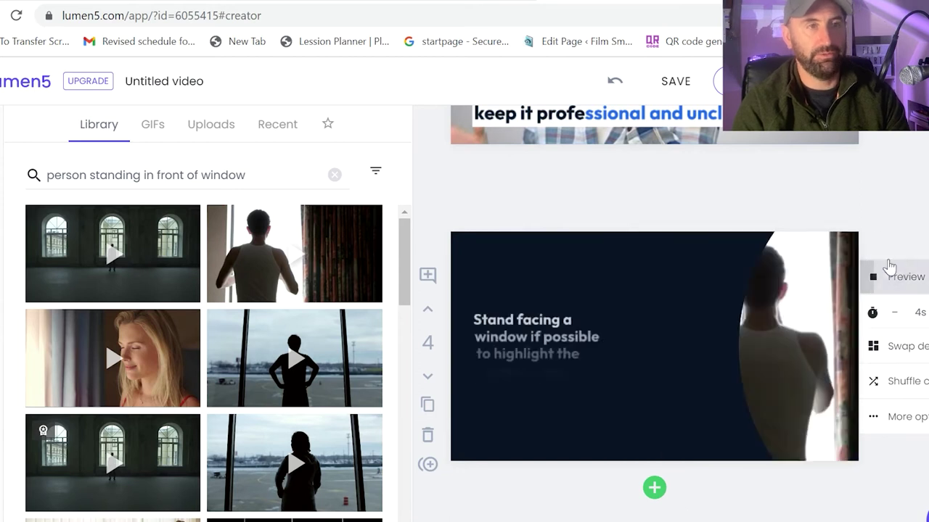
click(887, 273)
scroll(594, 317, down, 2)
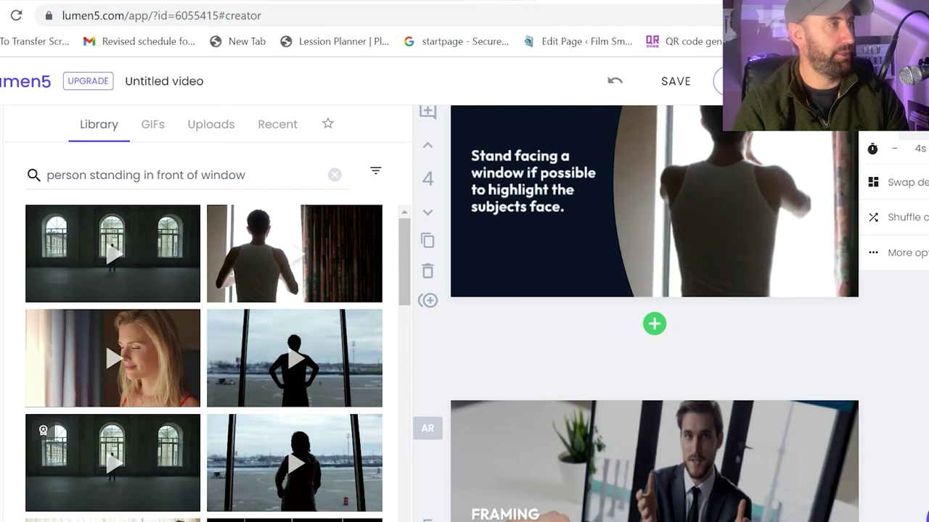
- Select the article paragraph about the subject being in focus and evenly lit
click(3, 221)
scroll(234, 329, down, 5)
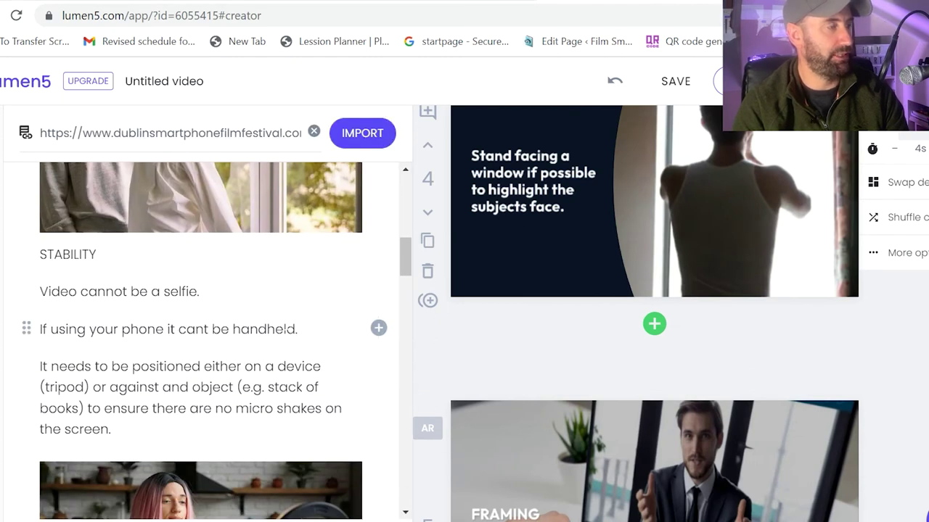
scroll(246, 327, down, 5)
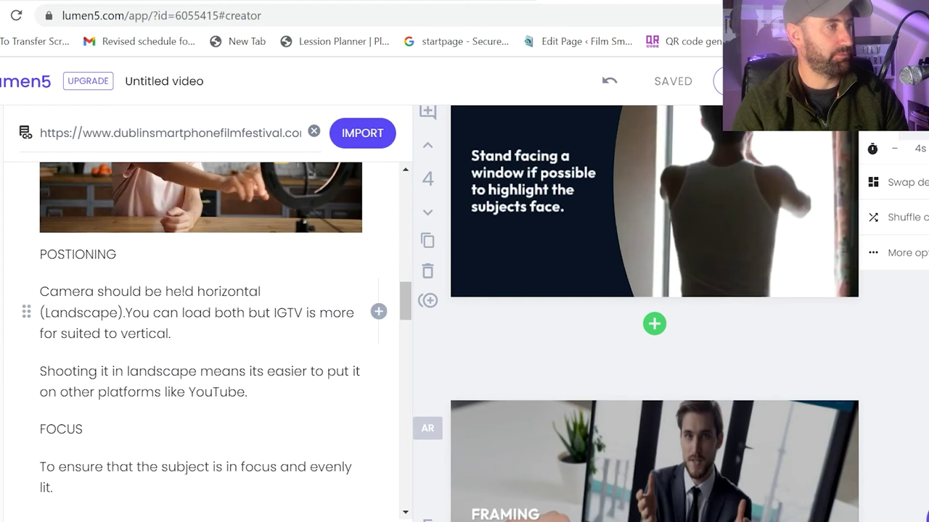
scroll(187, 312, down, 3)
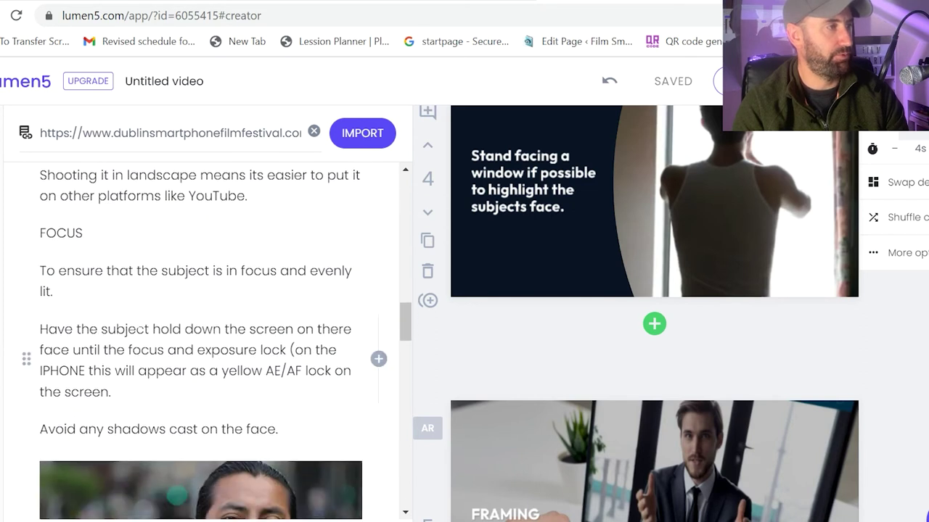
triple_click(49, 223)
key(ctrl+c)
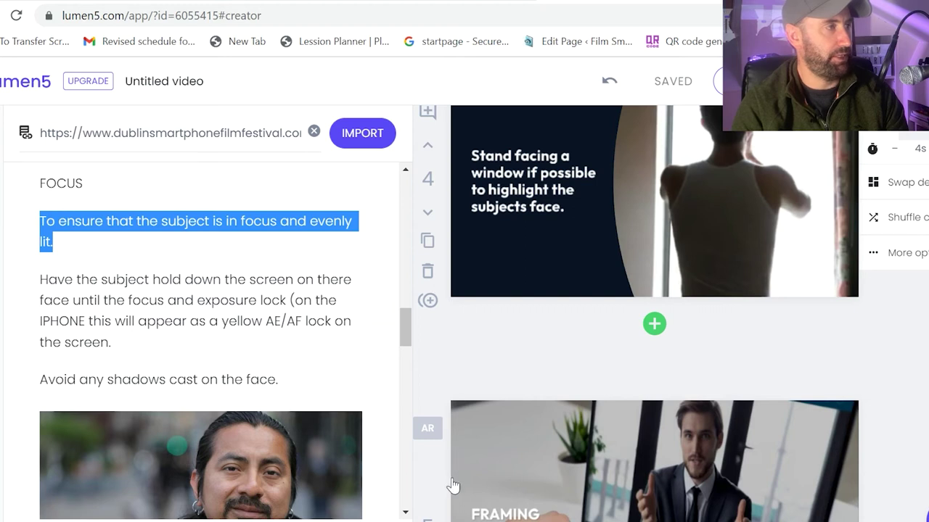
scroll(453, 486, down, 1)
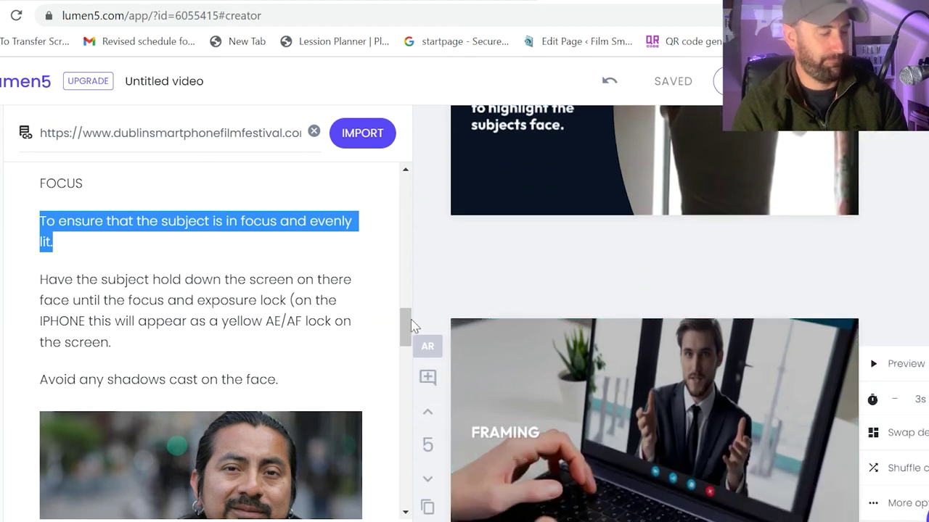
- Replace scene 5's 'FRAMING' caption with the pasted focus paragraph
click(520, 433)
drag(541, 434, 440, 432)
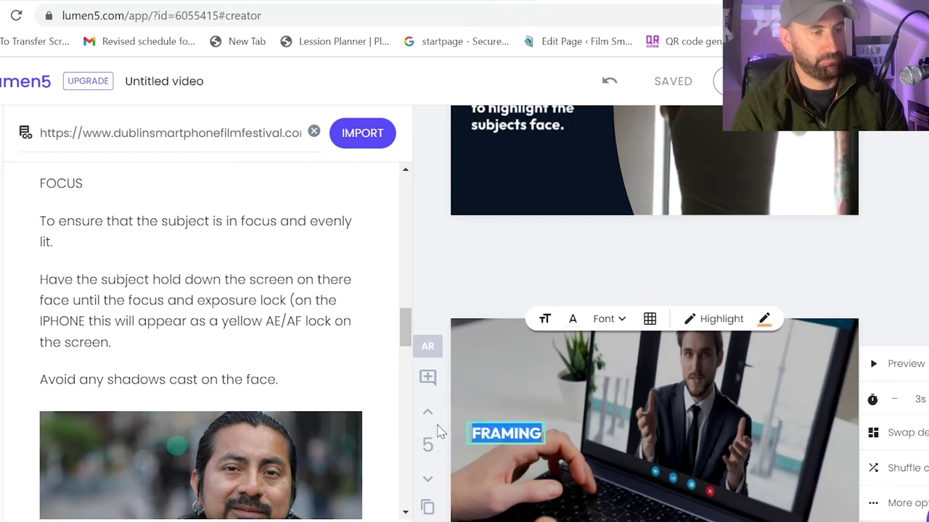
key(ctrl+v)
scroll(217, 326, down, 1)
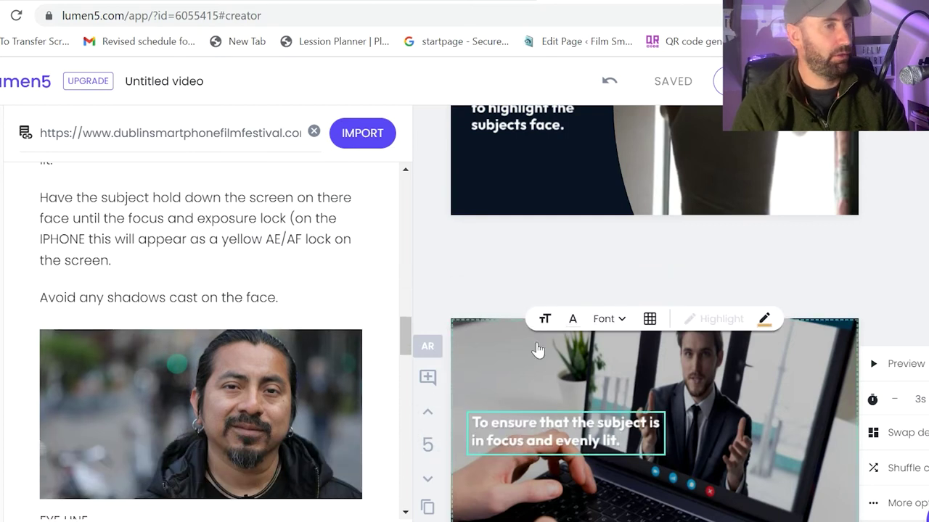
scroll(114, 300, up, 1)
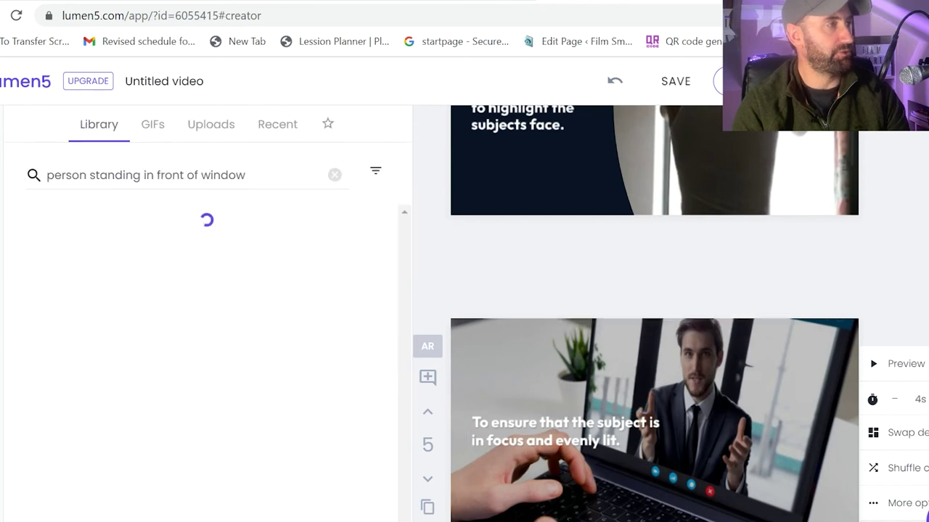
- Search media for 'someone talking to the camera' and drag the woman clip onto scene 5
triple_click(252, 171)
text(so)
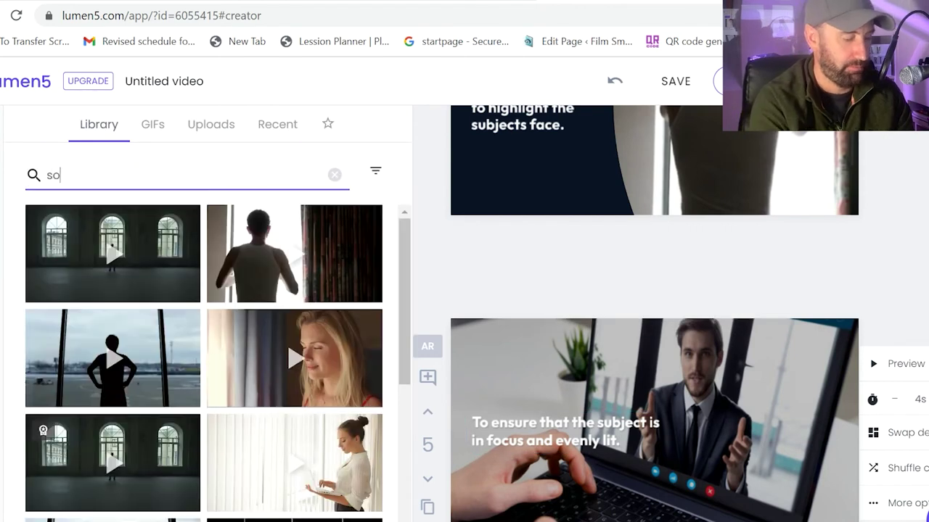
text(meone talking to the c)
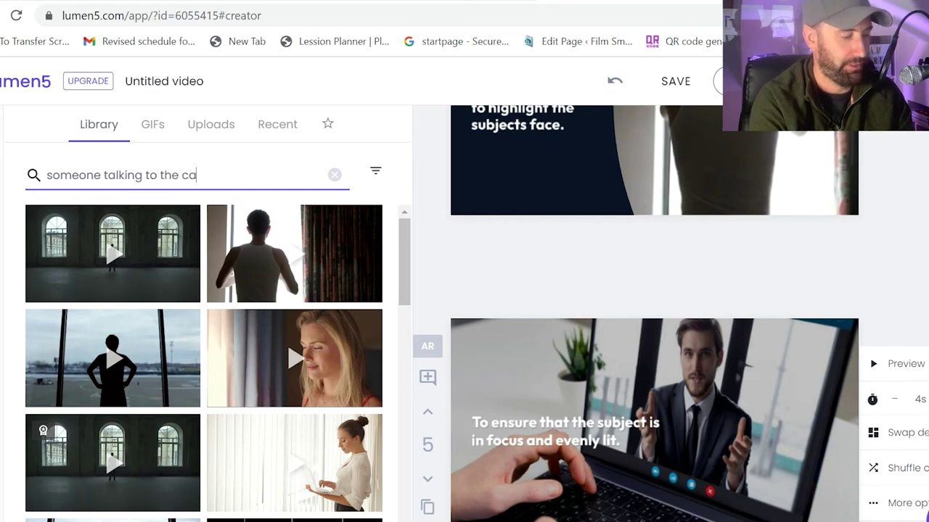
text(a)
key(Return)
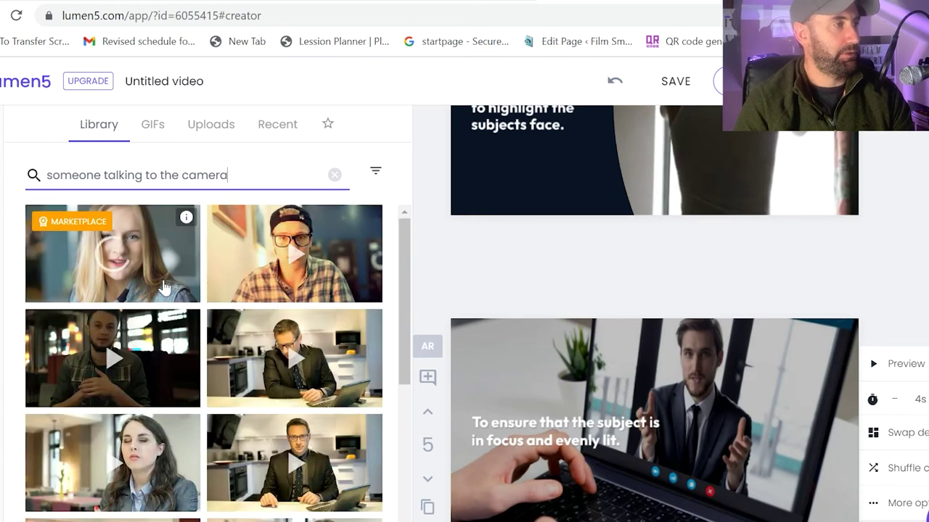
drag(128, 284, 665, 475)
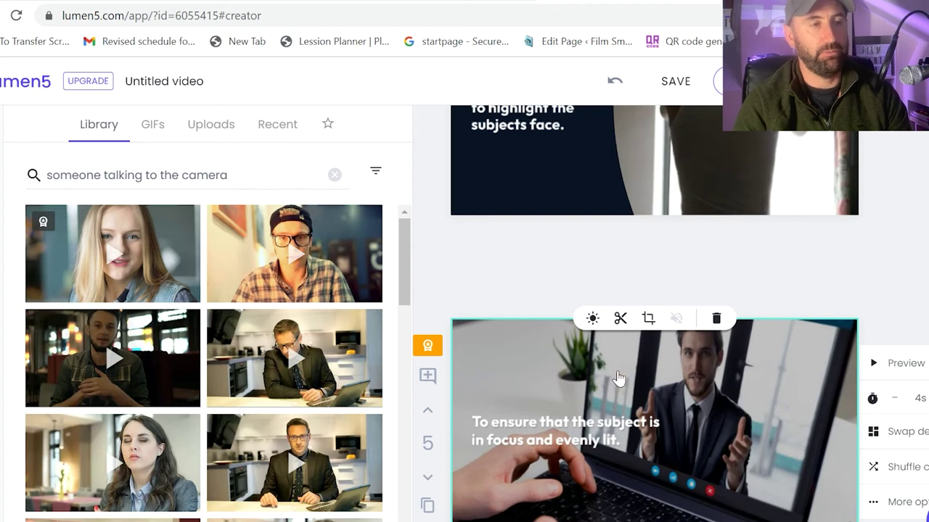
scroll(618, 378, down, 2)
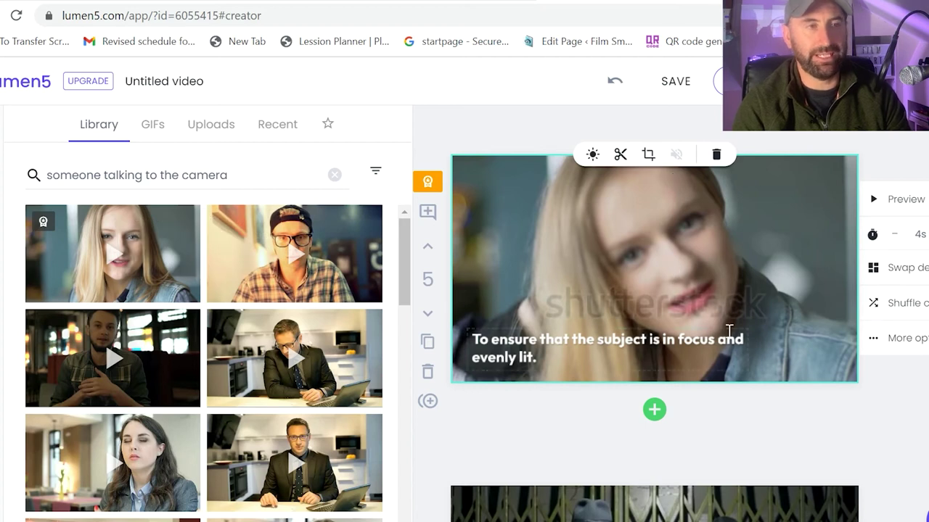
scroll(726, 319, down, 1)
scroll(503, 307, up, 1)
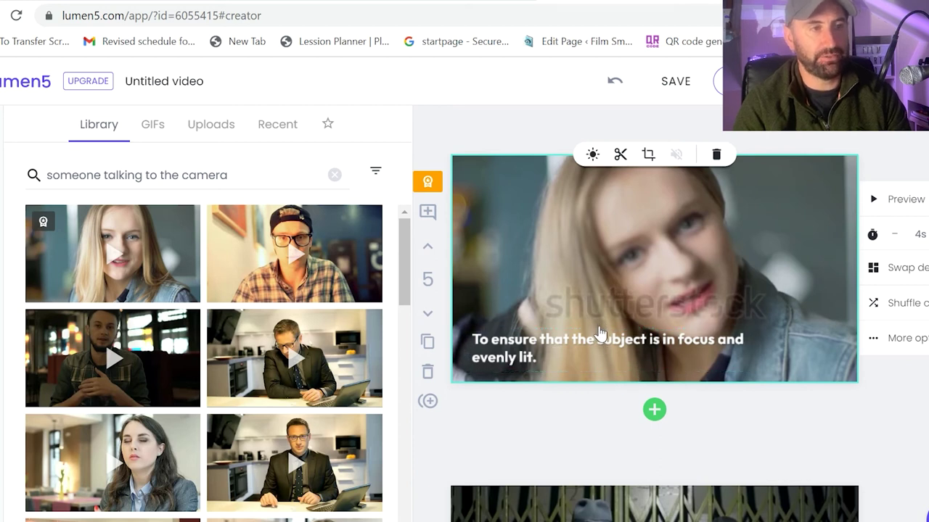
- Try several positions for scene 5's caption, settling on centred
click(472, 334)
key(ctrl+a)
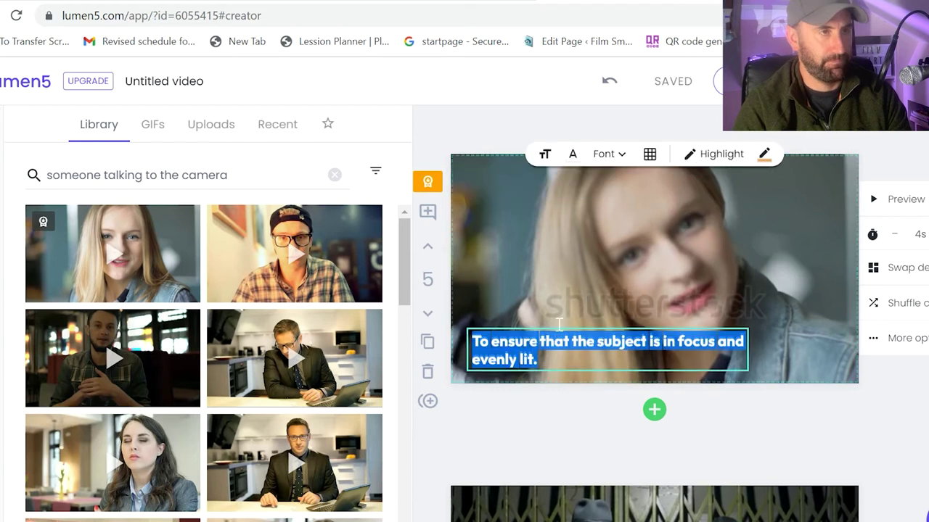
click(649, 154)
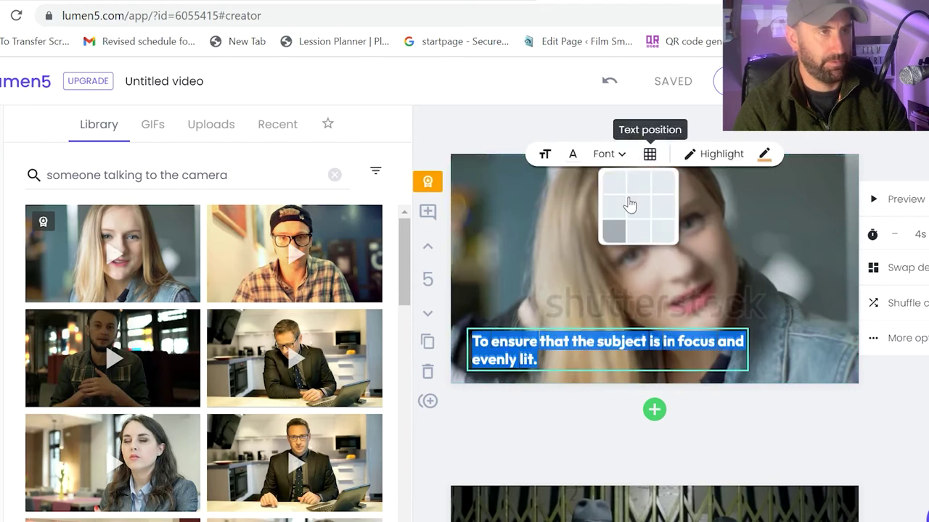
click(630, 205)
click(650, 154)
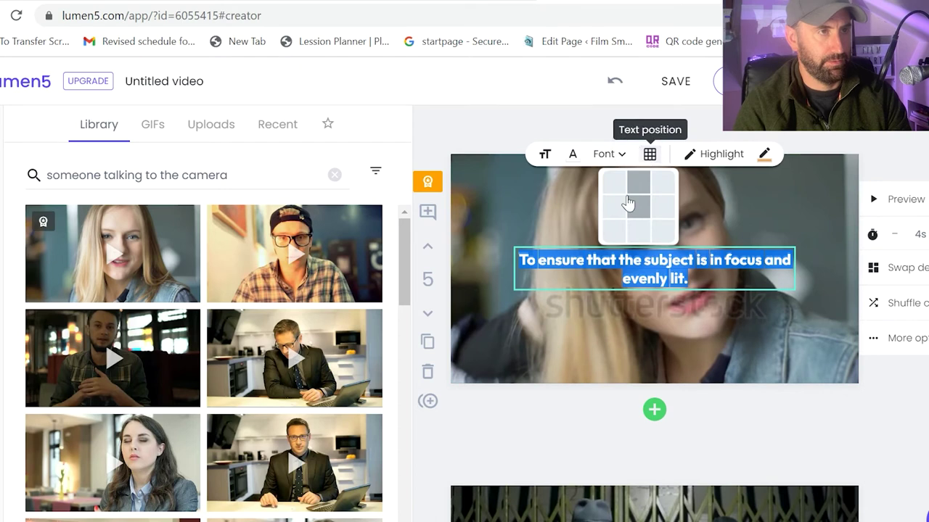
click(615, 182)
click(649, 132)
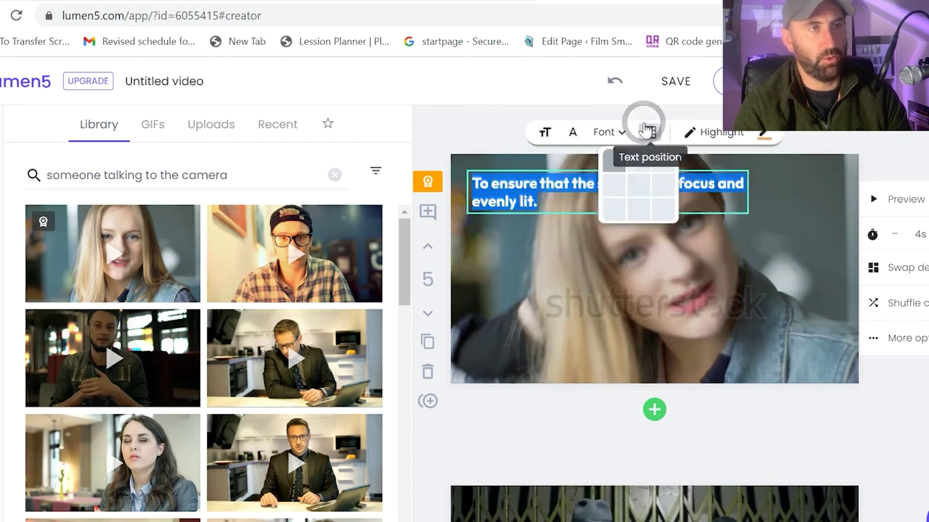
click(662, 187)
click(649, 154)
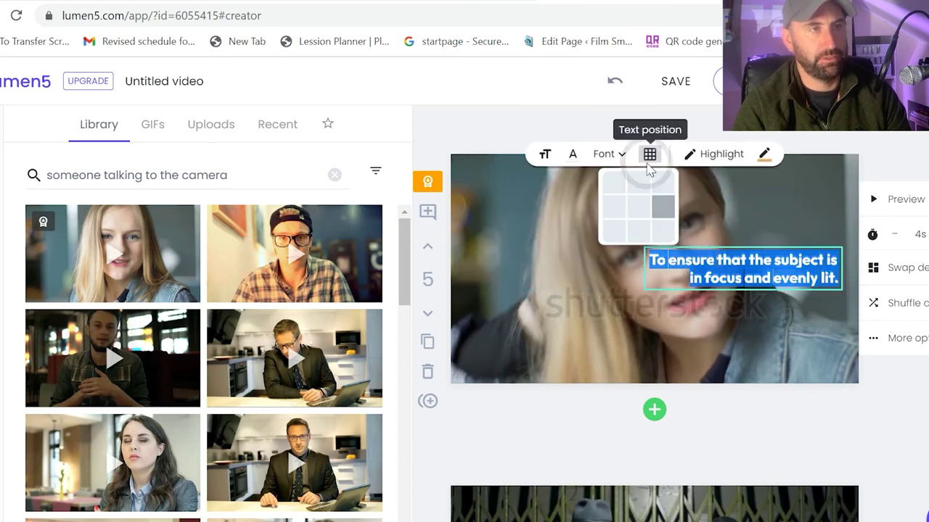
click(641, 205)
- Add the subtitle 'People need to make eye contact' and preview scene 5
drag(688, 279, 639, 279)
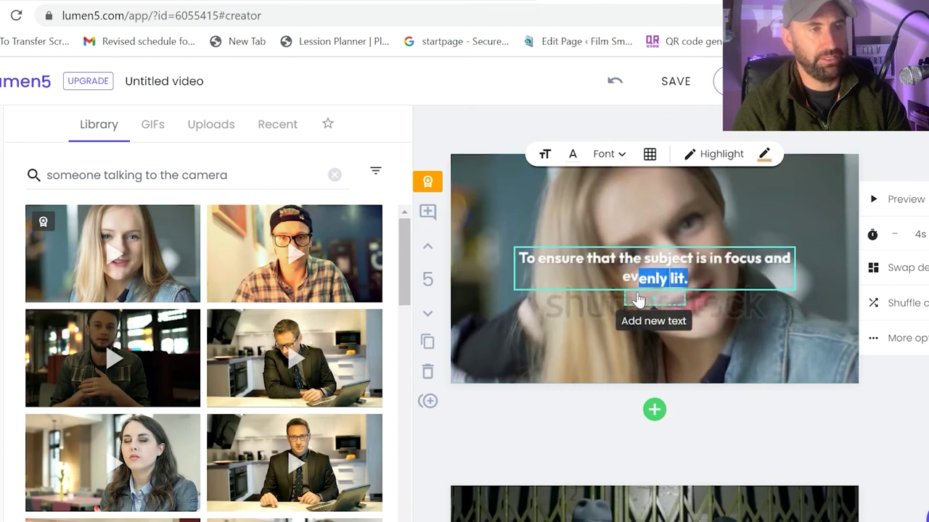
click(636, 297)
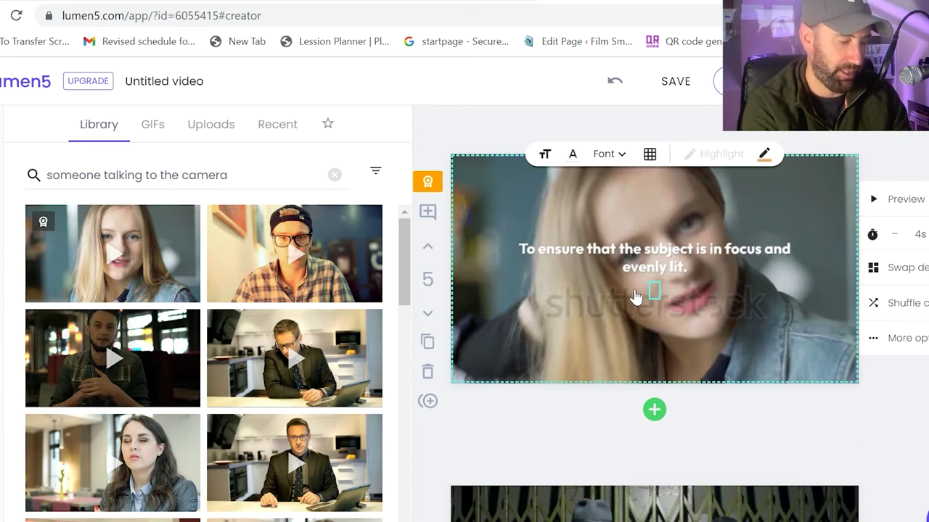
text(People need to)
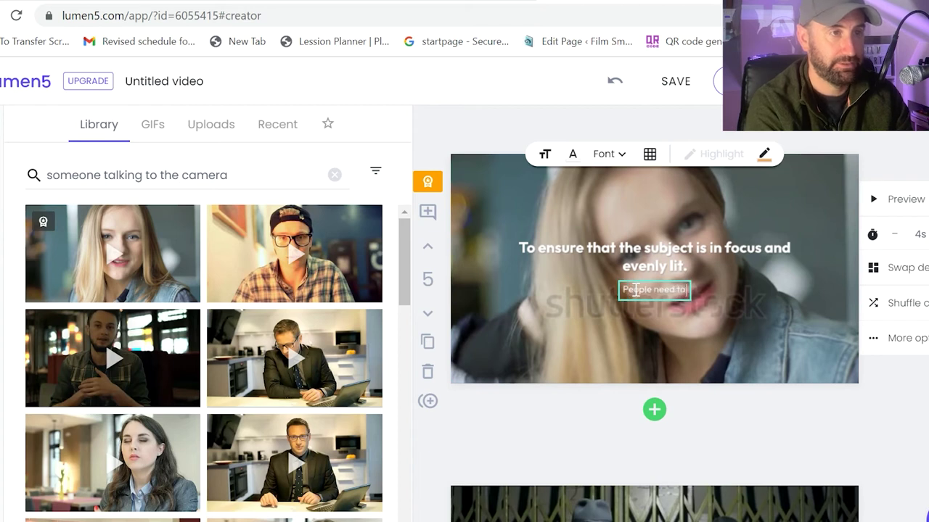
text( make eye contact)
click(799, 312)
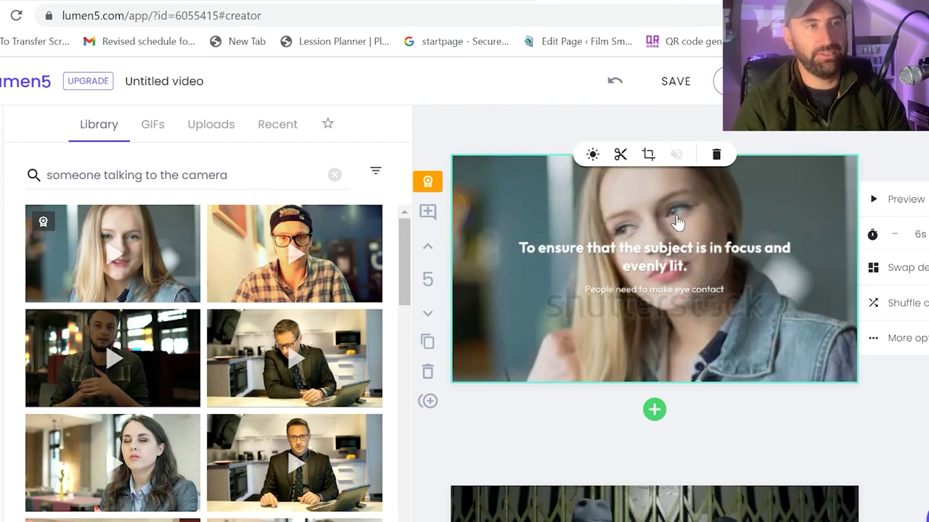
click(910, 201)
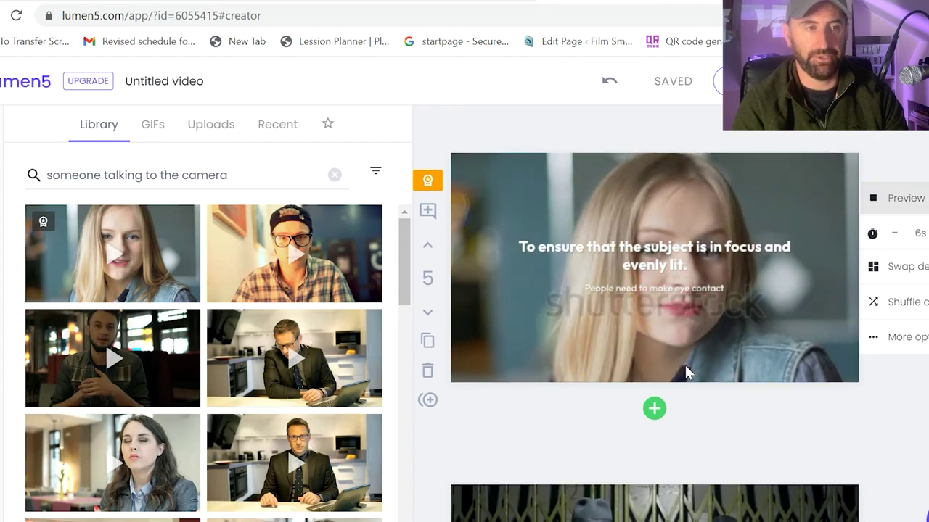
scroll(685, 365, down, 1)
scroll(883, 414, up, 6)
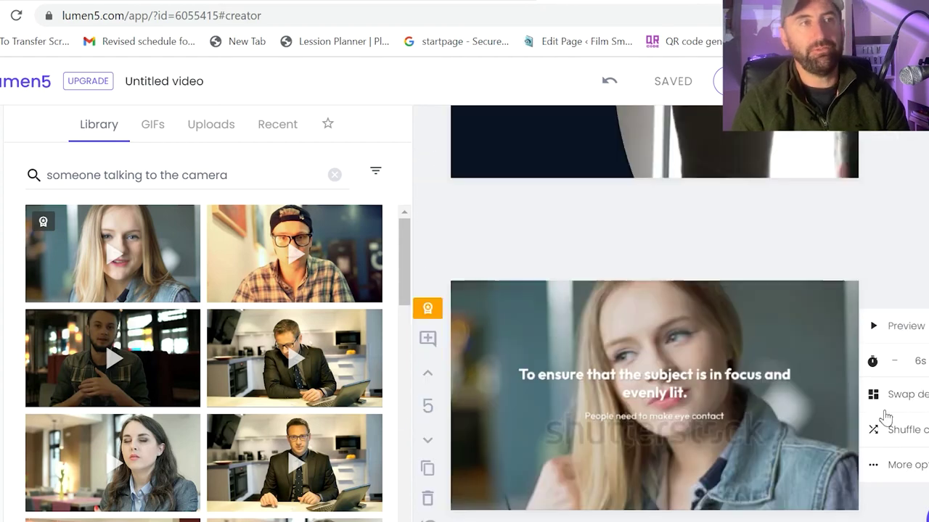
scroll(599, 365, up, 10)
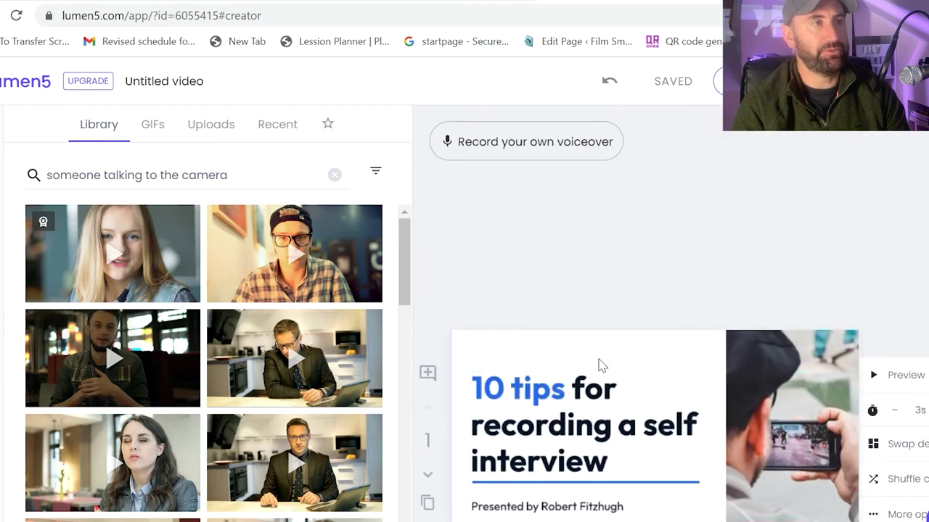
scroll(599, 365, down, 8)
scroll(600, 359, down, 15)
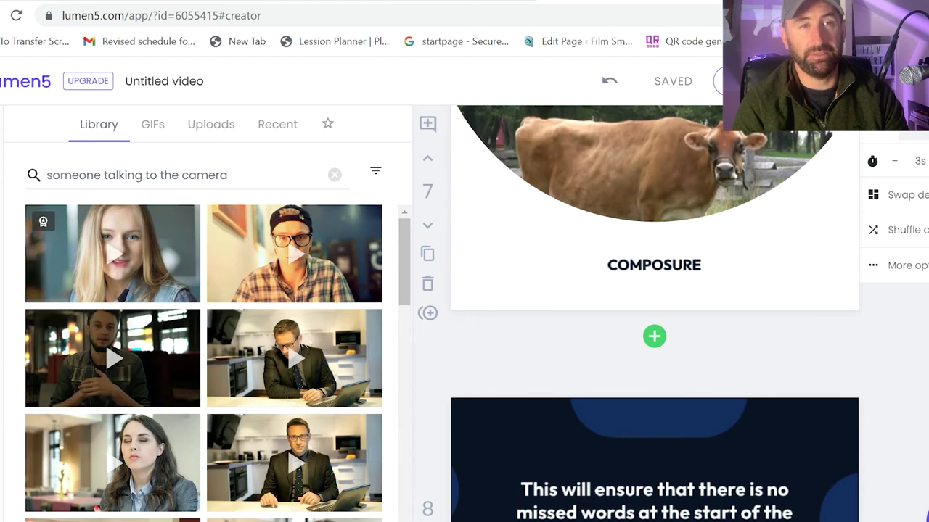
scroll(806, 268, up, 3)
scroll(792, 278, down, 6)
scroll(793, 278, down, 12)
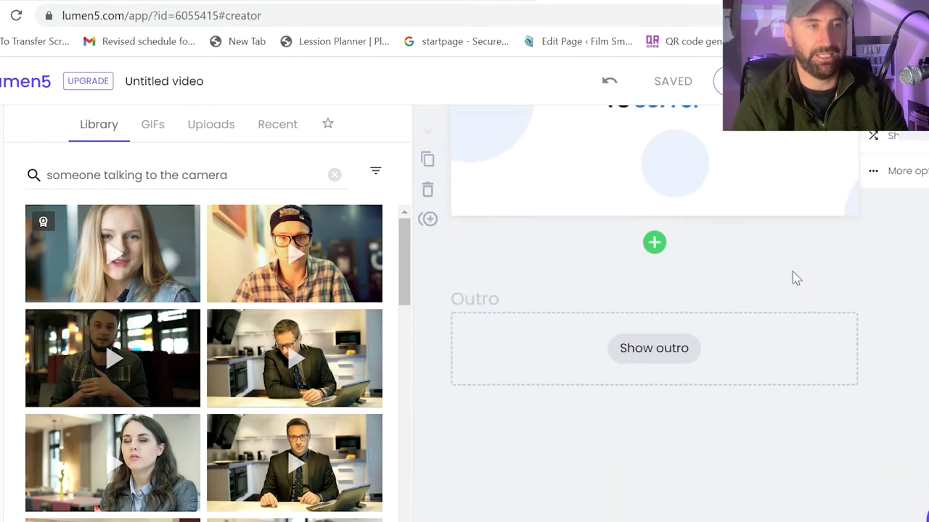
scroll(795, 278, up, 4)
scroll(793, 276, down, 3)
scroll(704, 353, up, 11)
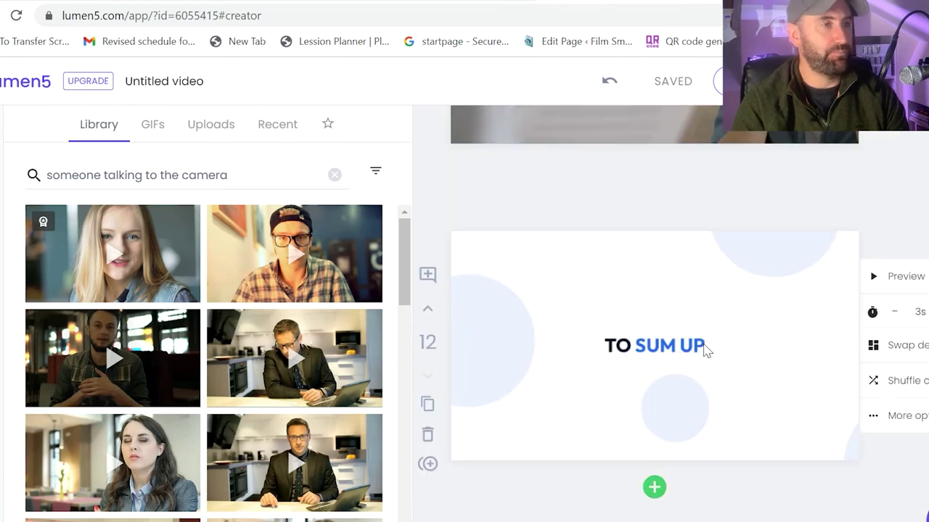
scroll(704, 353, up, 20)
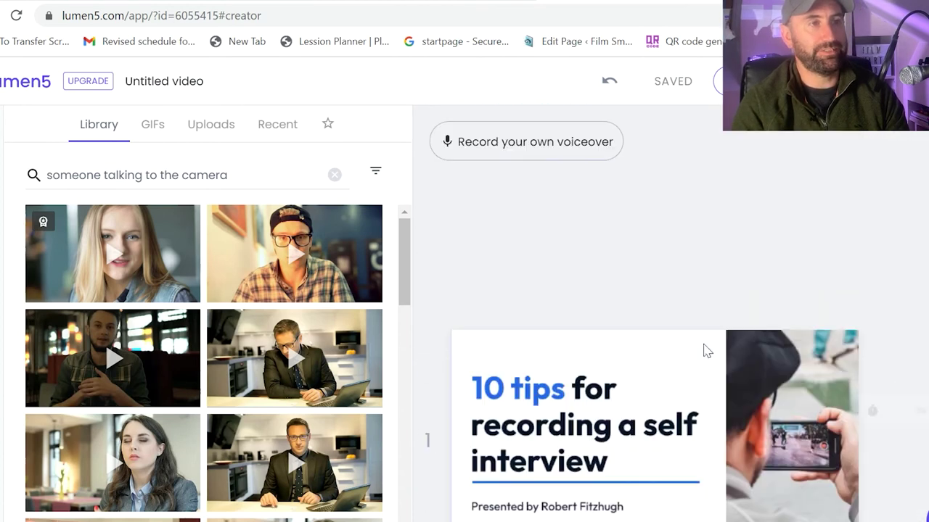
scroll(493, 325, down, 3)
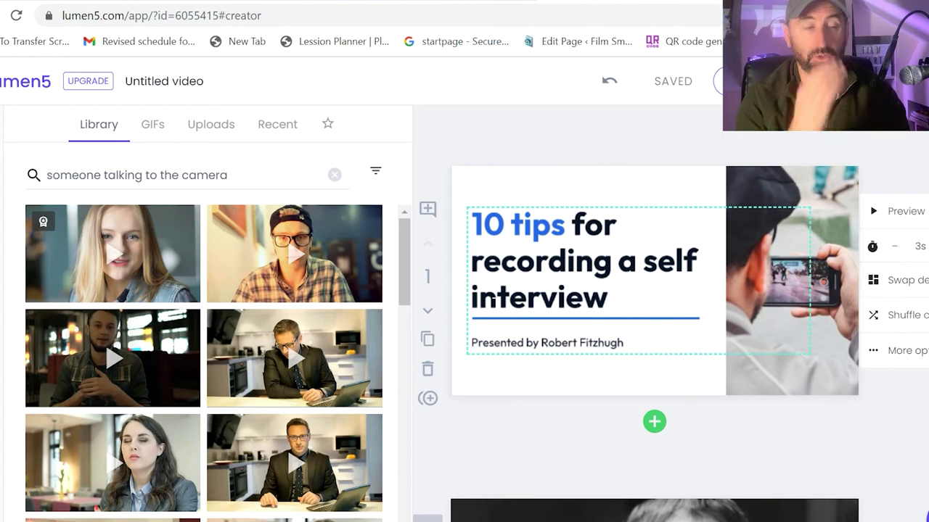
scroll(494, 304, up, 3)
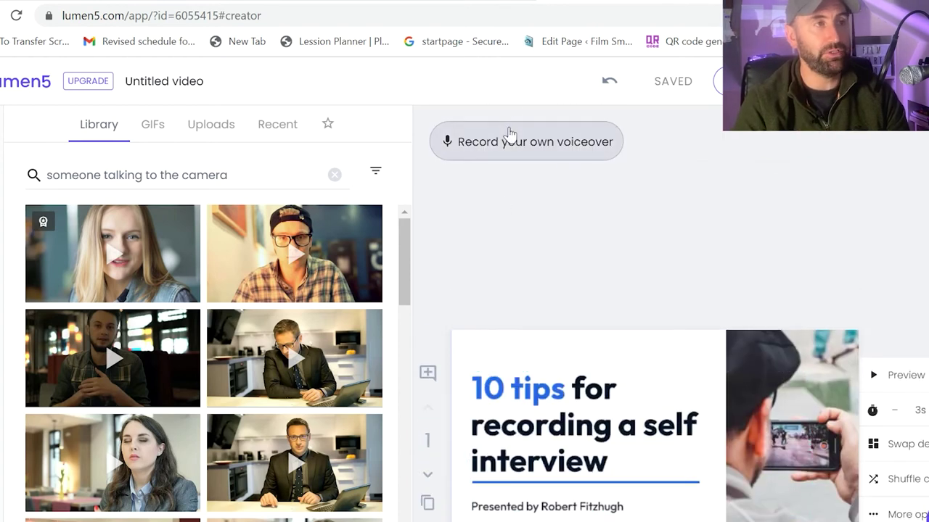
click(509, 135)
scroll(414, 224, down, 1)
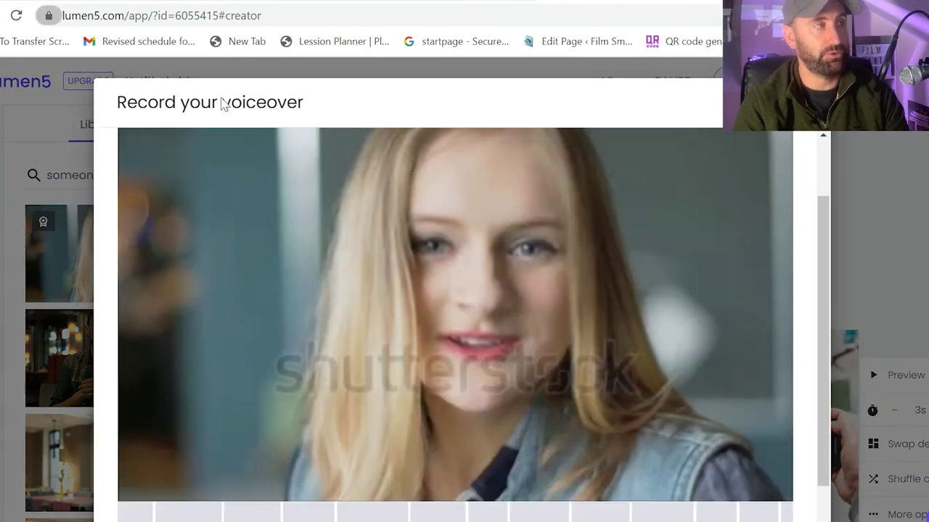
scroll(473, 205, down, 1)
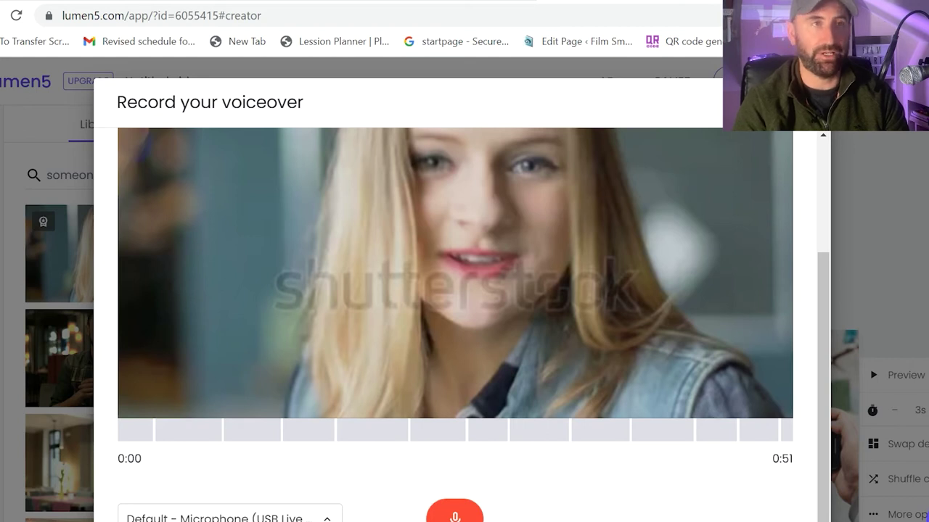
key(Escape)
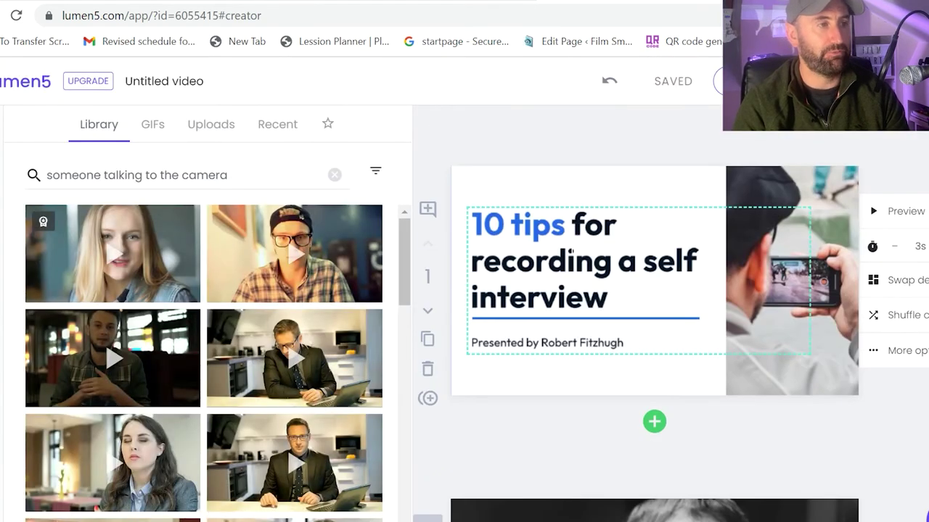
scroll(569, 256, down, 2)
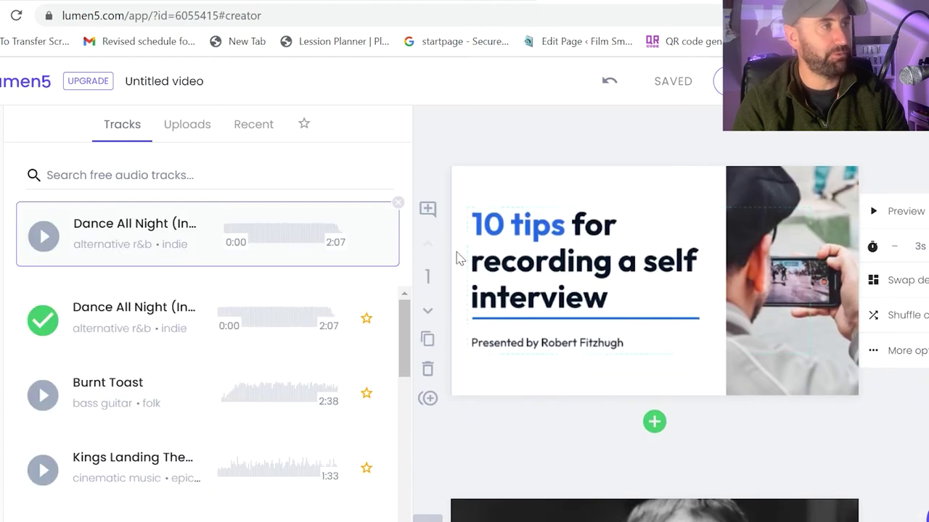
- Audition the Kings Landing, Rainy Day Quiet Mix, Diamants, Nonesense and Extra music tracks
scroll(309, 290, down, 1)
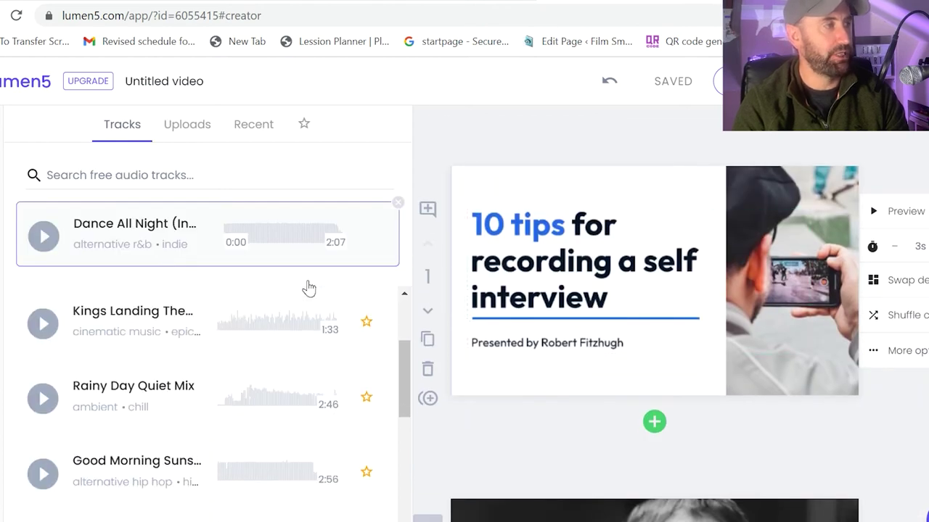
click(41, 305)
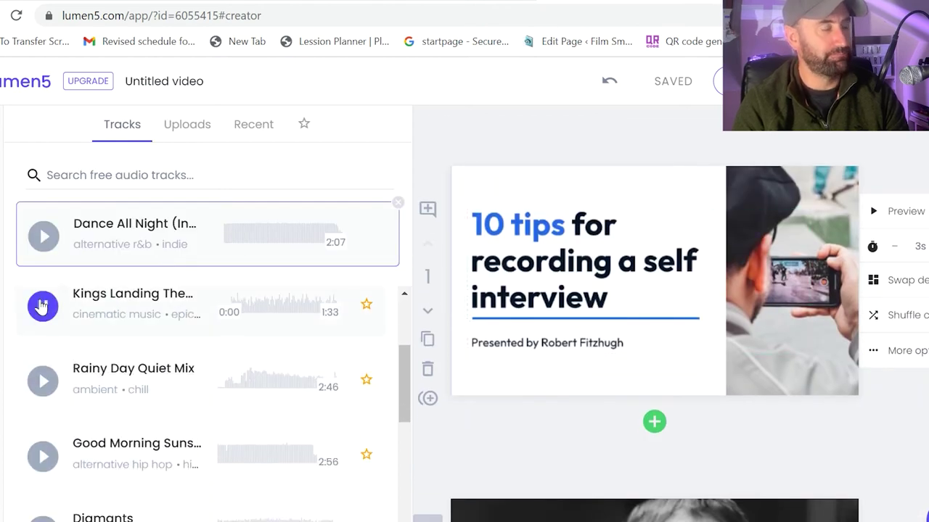
click(41, 383)
scroll(61, 368, down, 1)
scroll(63, 366, down, 1)
click(38, 367)
scroll(30, 357, down, 1)
click(33, 358)
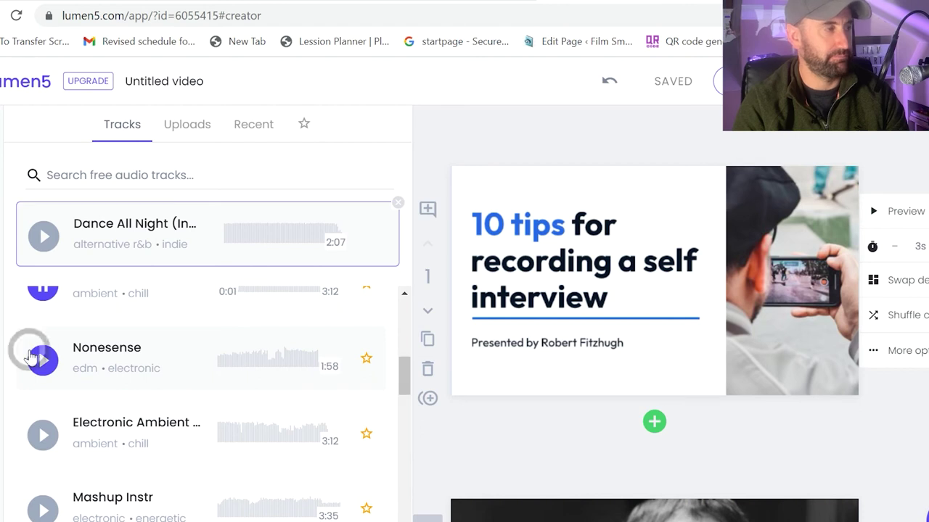
scroll(33, 357, down, 2)
click(44, 421)
- Select Extra as the background music, stop its playback, and open the full video preview
scroll(45, 415, down, 1)
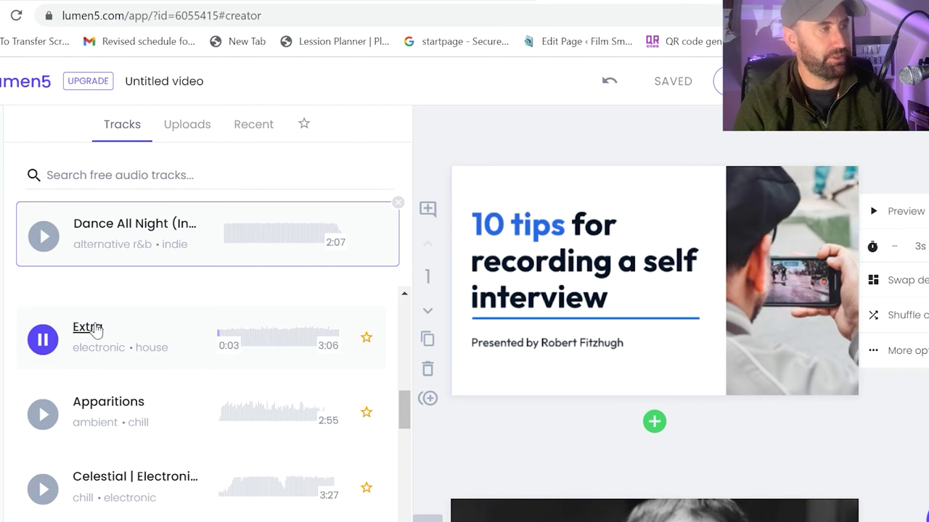
click(94, 330)
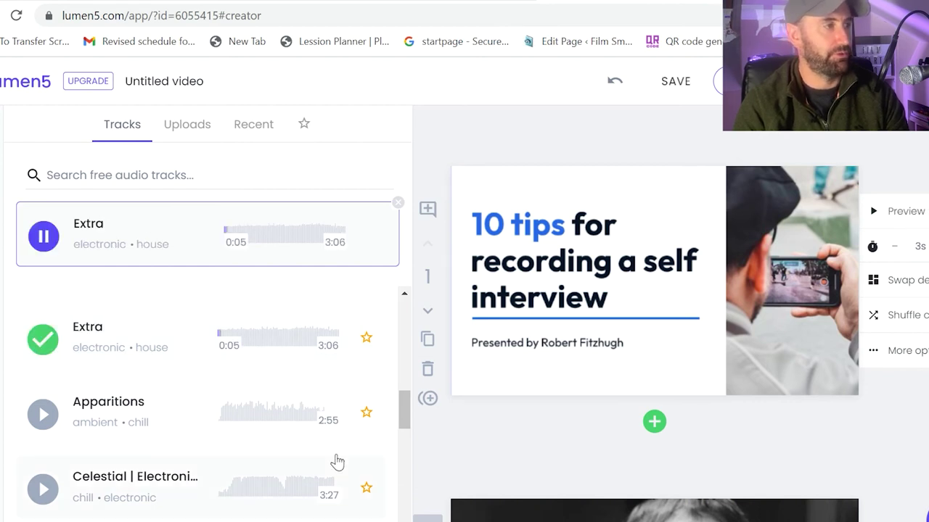
scroll(174, 339, up, 1)
click(42, 235)
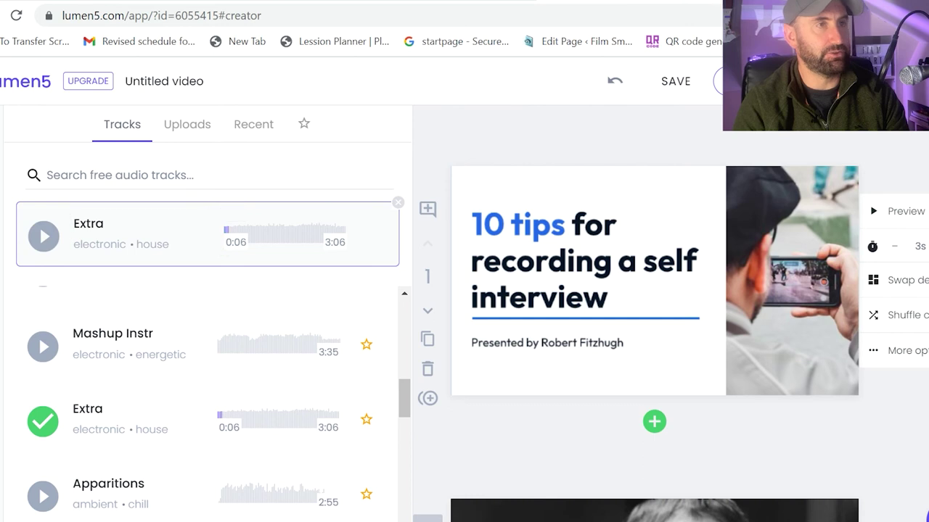
click(726, 81)
scroll(608, 180, down, 3)
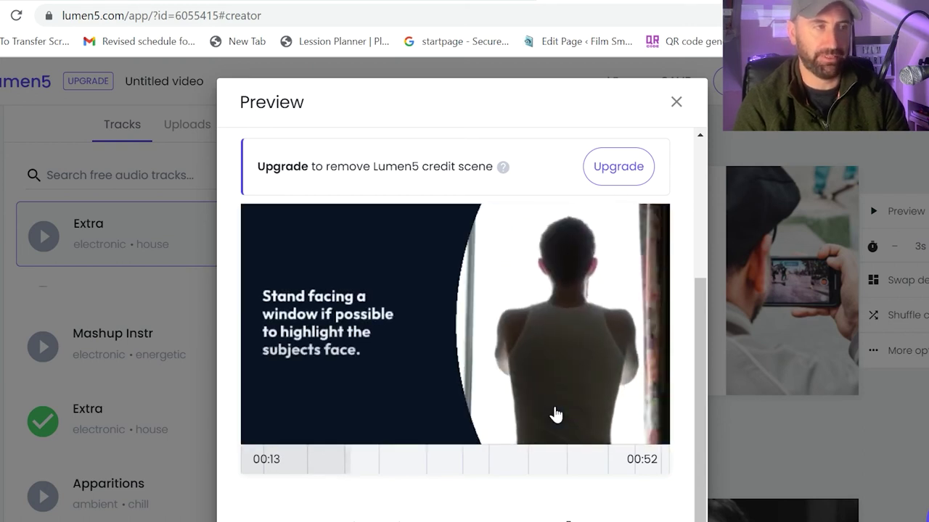
- Skip the video preview ahead to a later scene, then close the Preview window
click(469, 446)
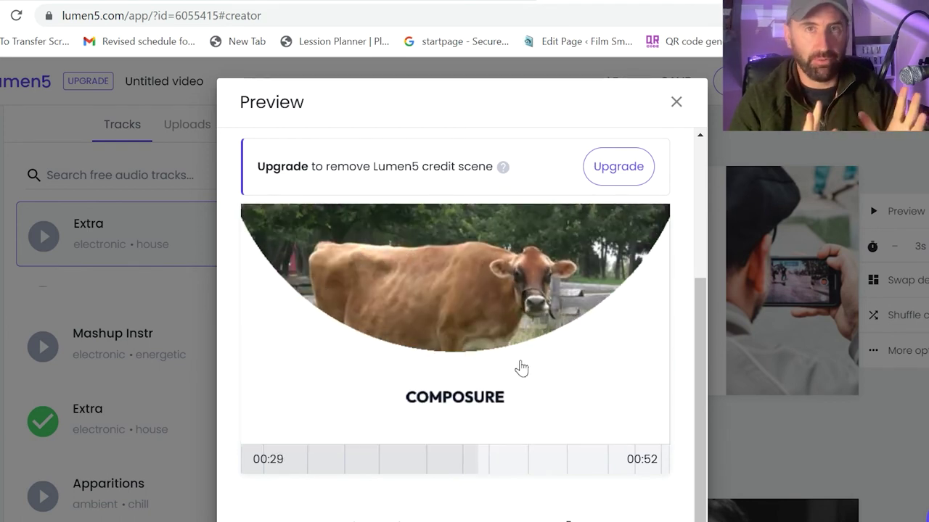
click(675, 102)
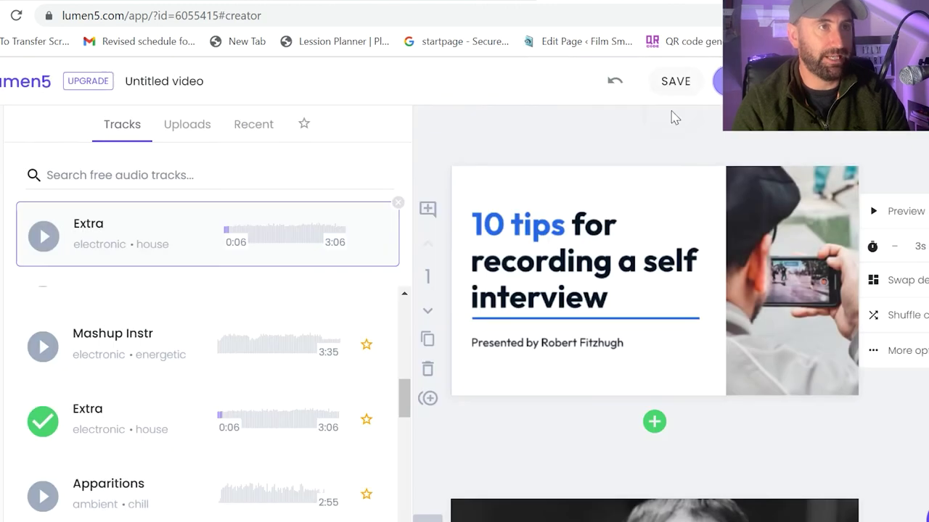
- Save via Publish and read the warning that scene 5's marketplace clip needs replacing
click(726, 80)
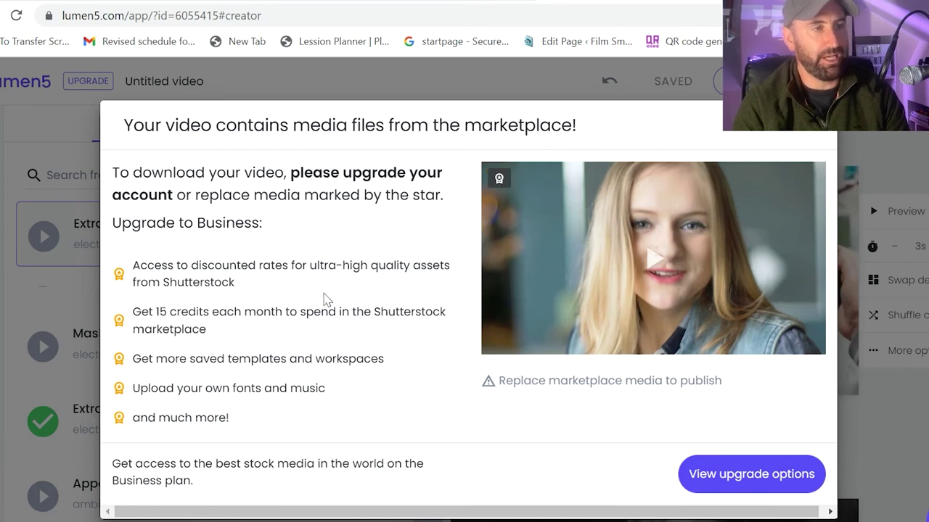
mouse_move(642, 258)
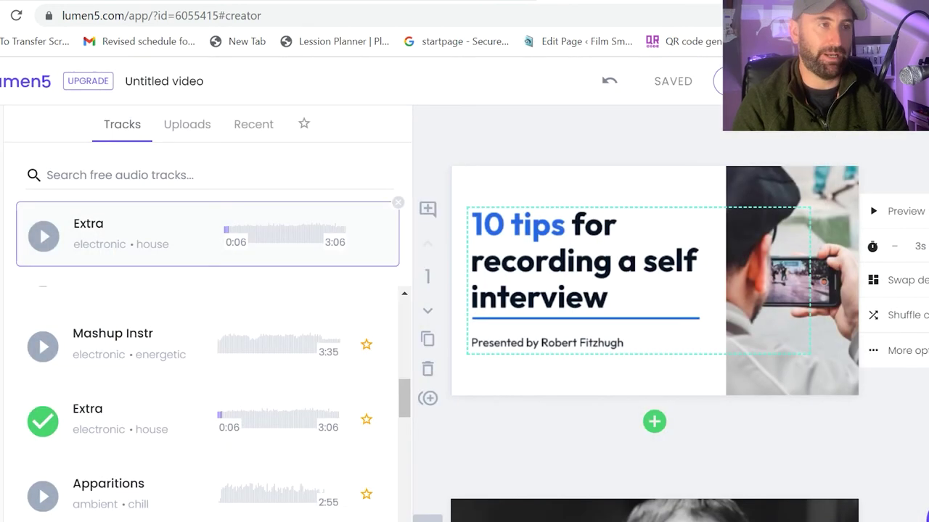
scroll(634, 242, down, 10)
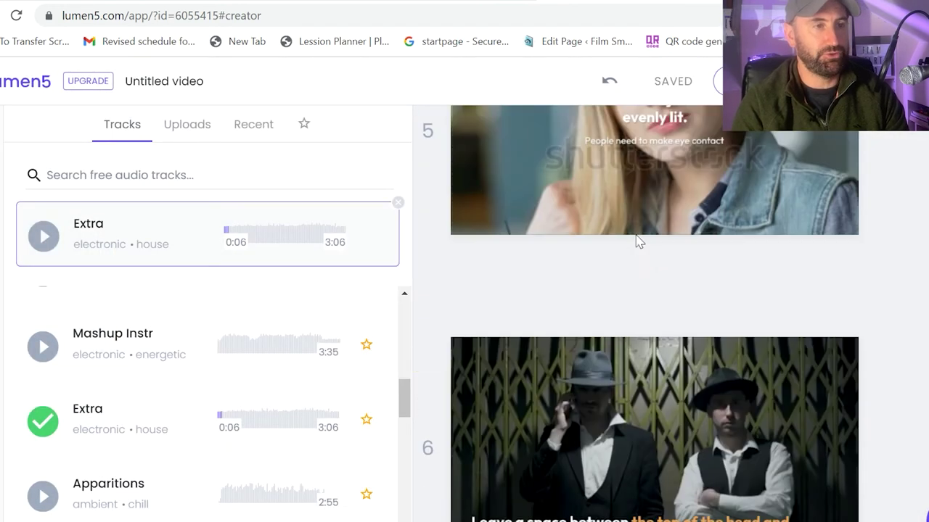
- Swap scene 5's marketplace clip for the free clip of a suited man at a kitchen laptop
click(637, 243)
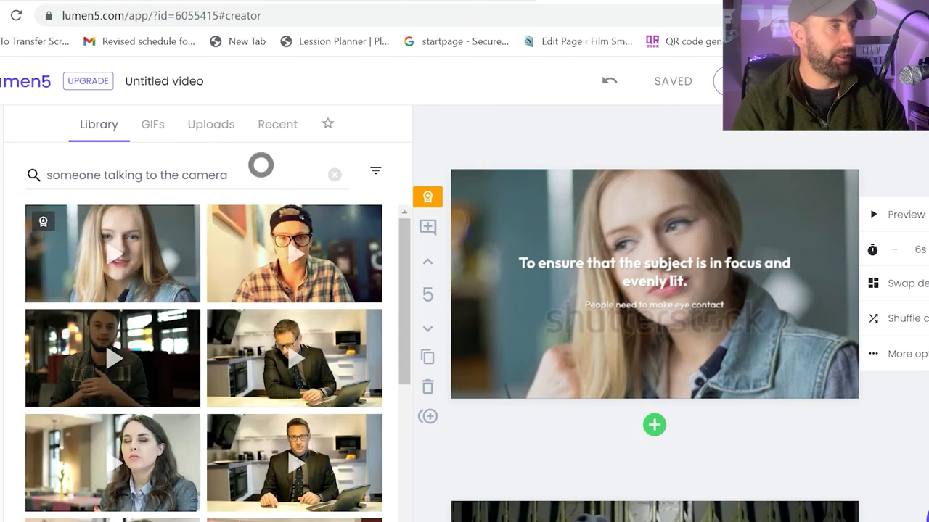
click(260, 165)
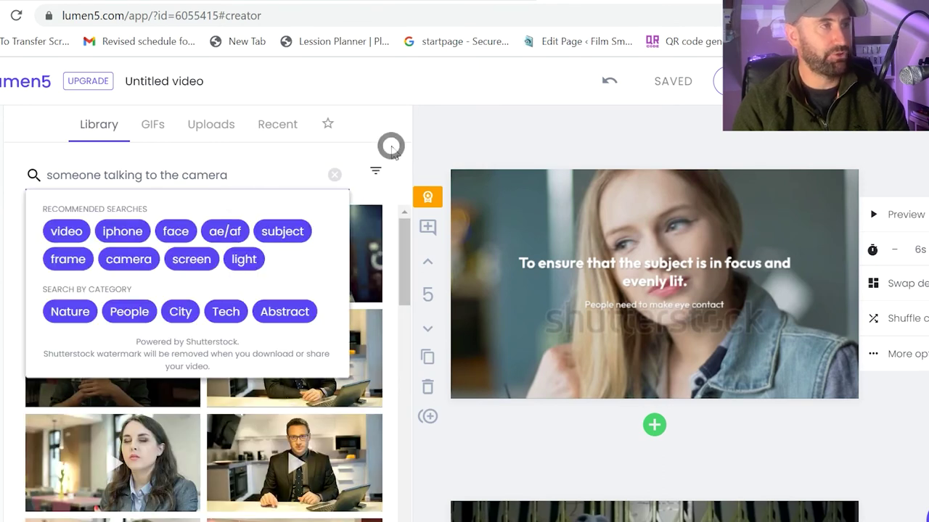
click(390, 144)
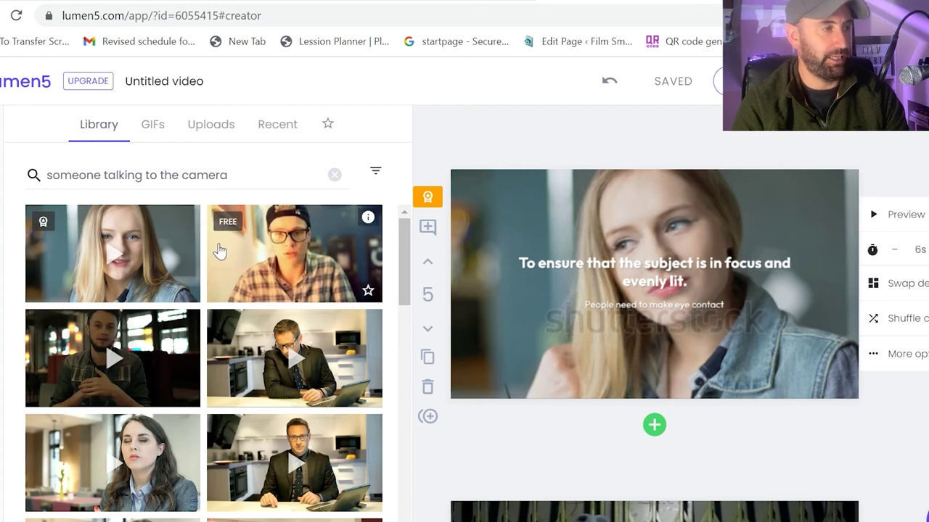
click(220, 252)
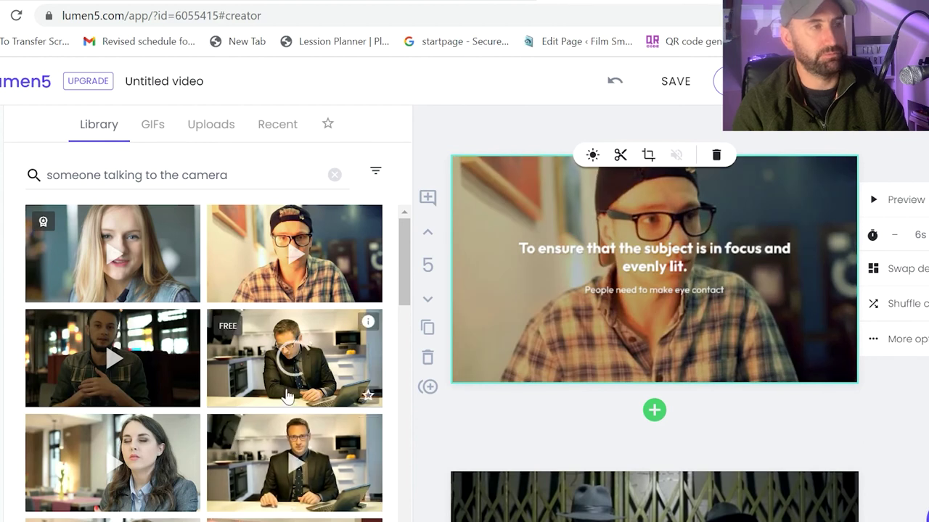
click(301, 374)
scroll(775, 357, up, 1)
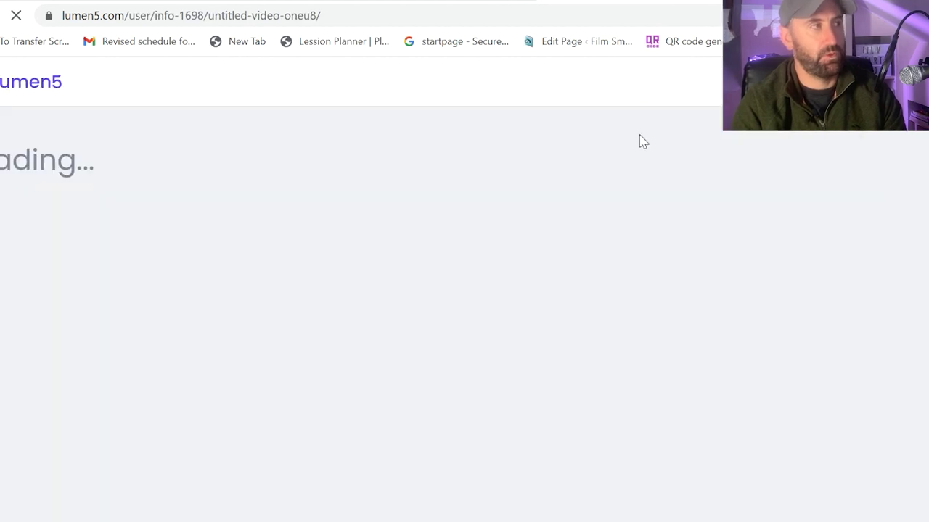
scroll(524, 188, down, 3)
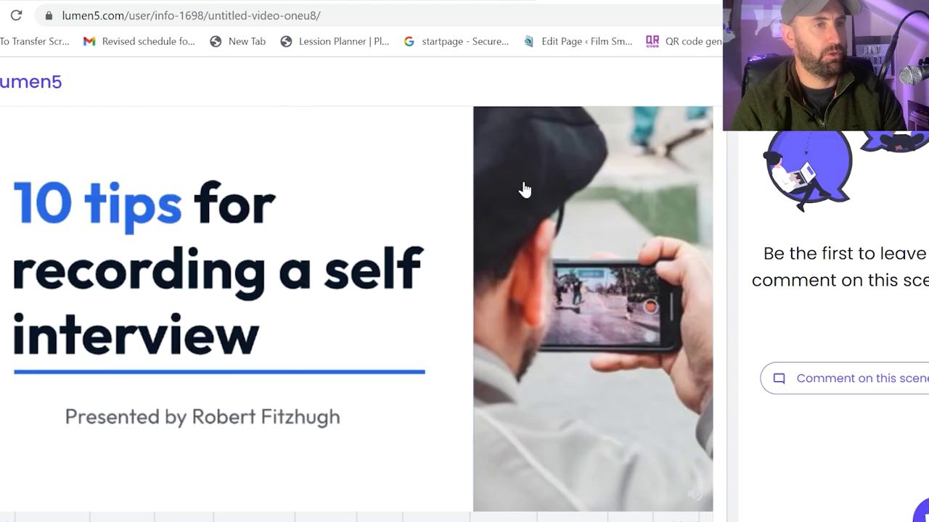
scroll(524, 188, down, 1)
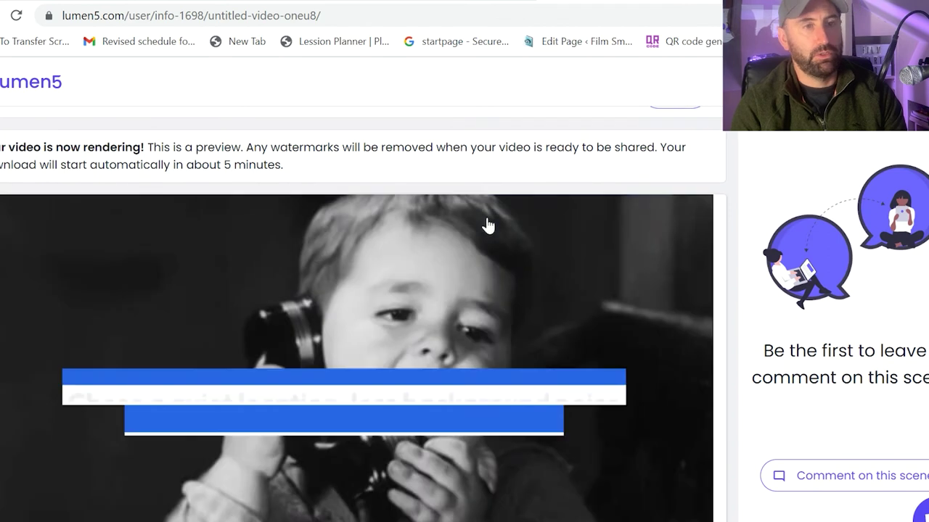
scroll(294, 259, down, 1)
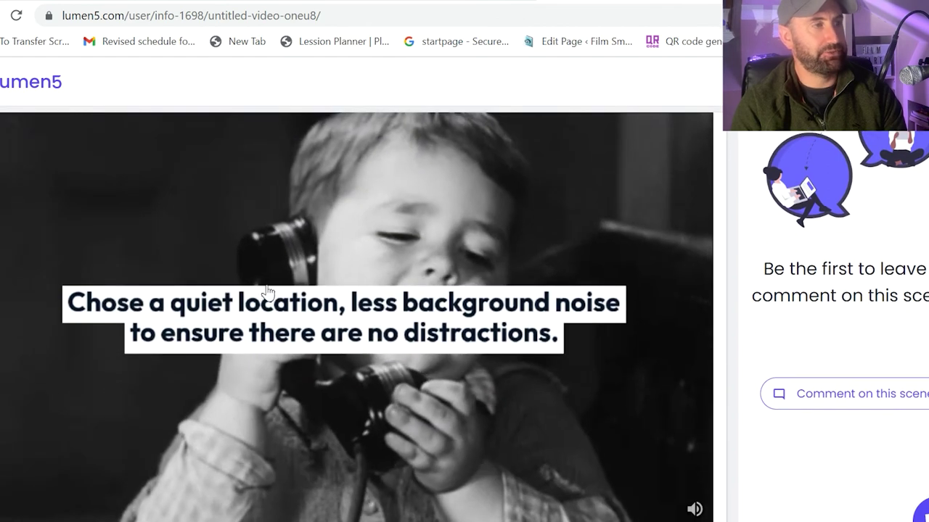
scroll(294, 259, down, 2)
scroll(317, 238, down, 1)
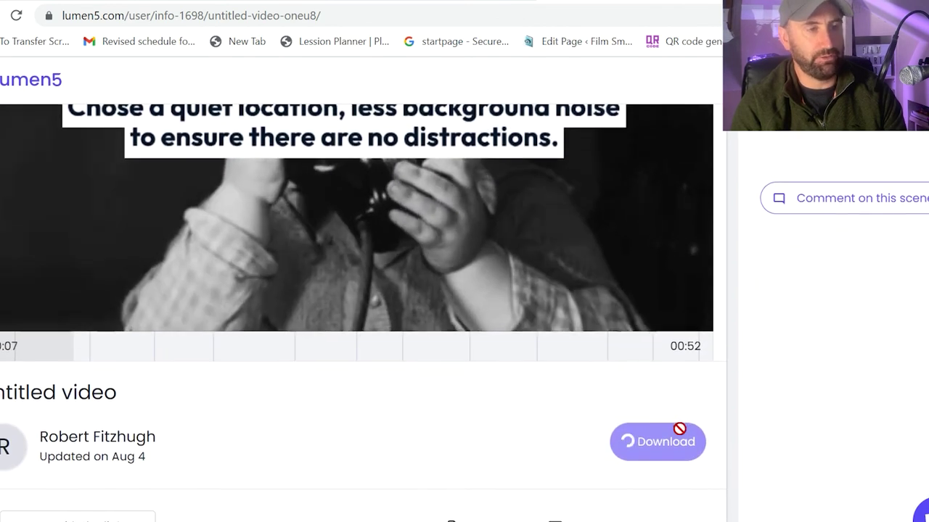
click(566, 514)
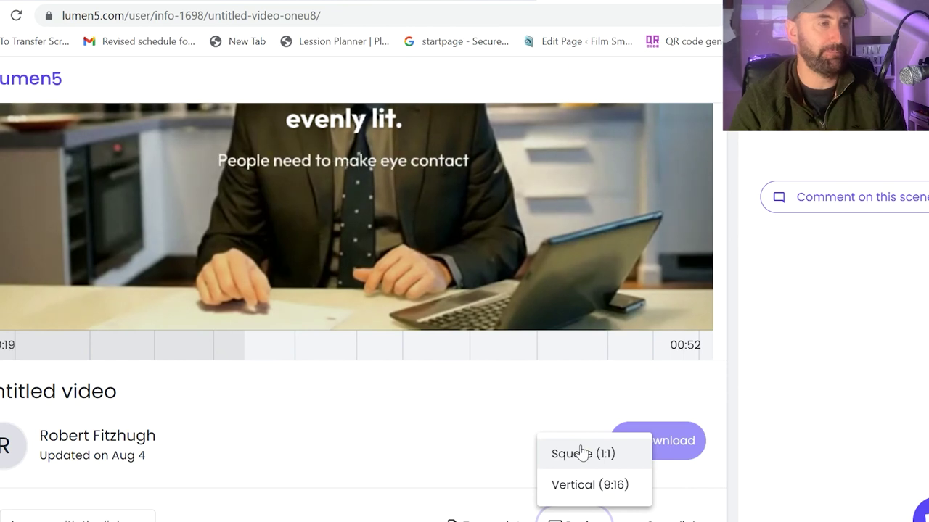
click(553, 481)
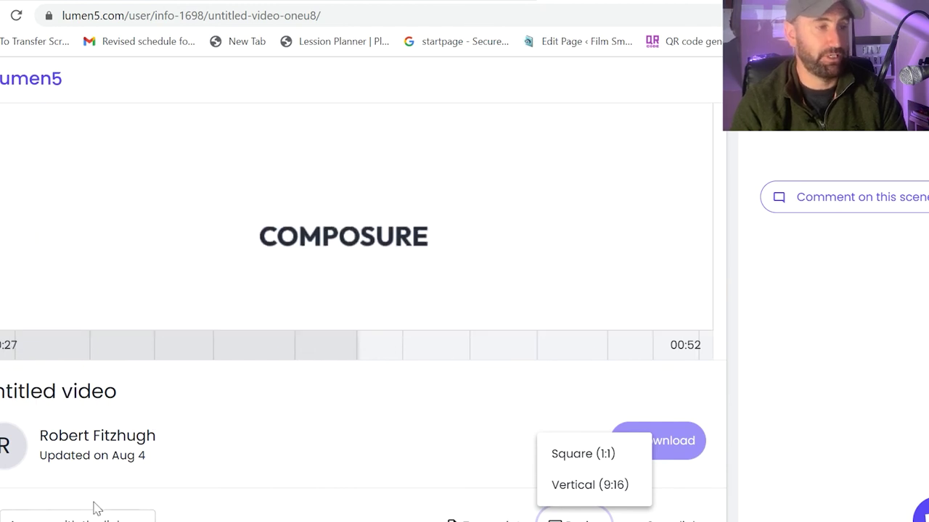
click(102, 516)
scroll(181, 500, down, 1)
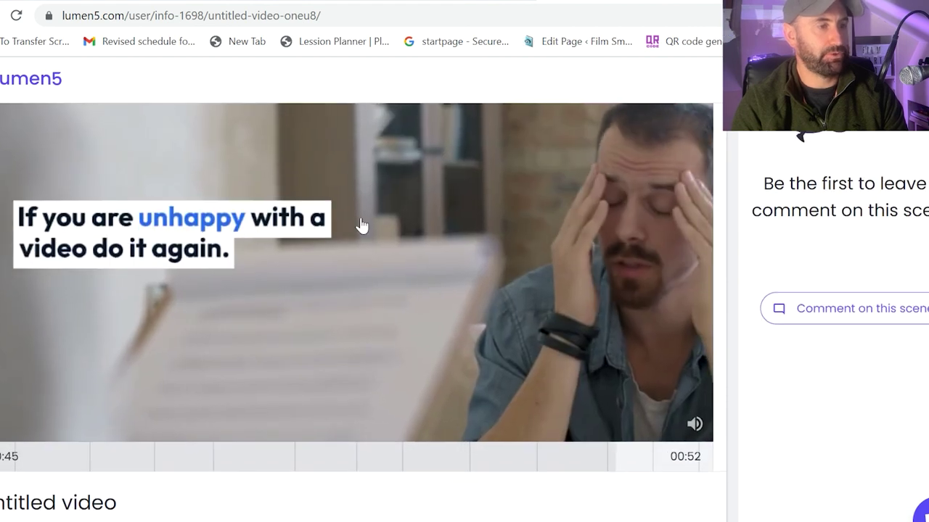
- Look over the preview page and the credit scene's information
scroll(559, 398, down, 2)
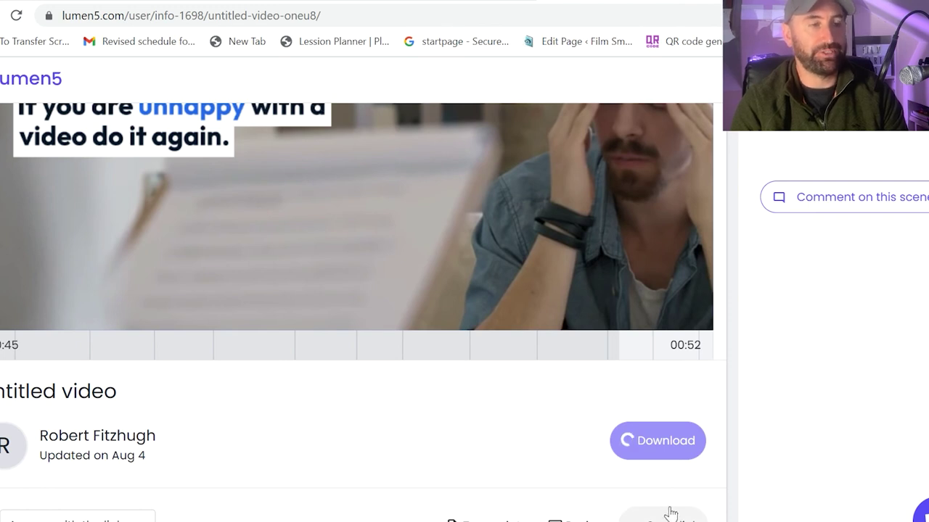
scroll(483, 408, up, 3)
scroll(483, 408, down, 3)
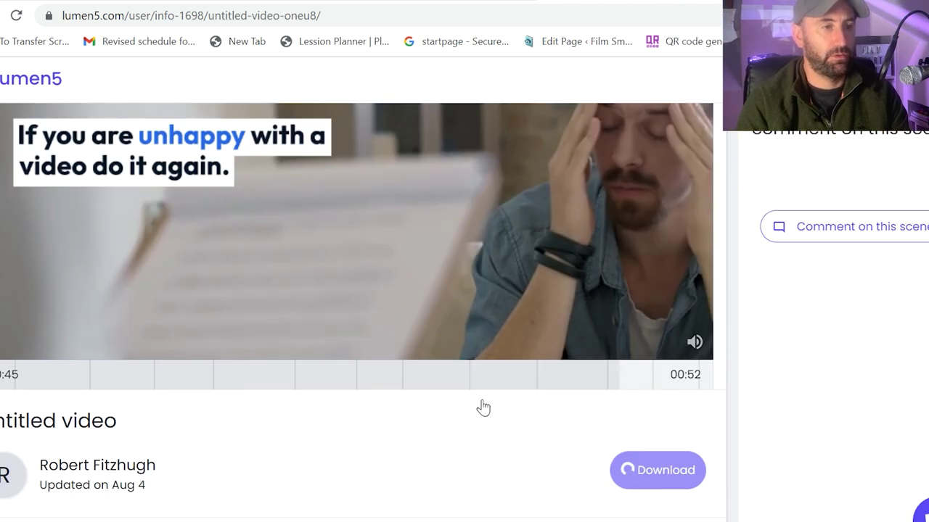
scroll(485, 406, up, 5)
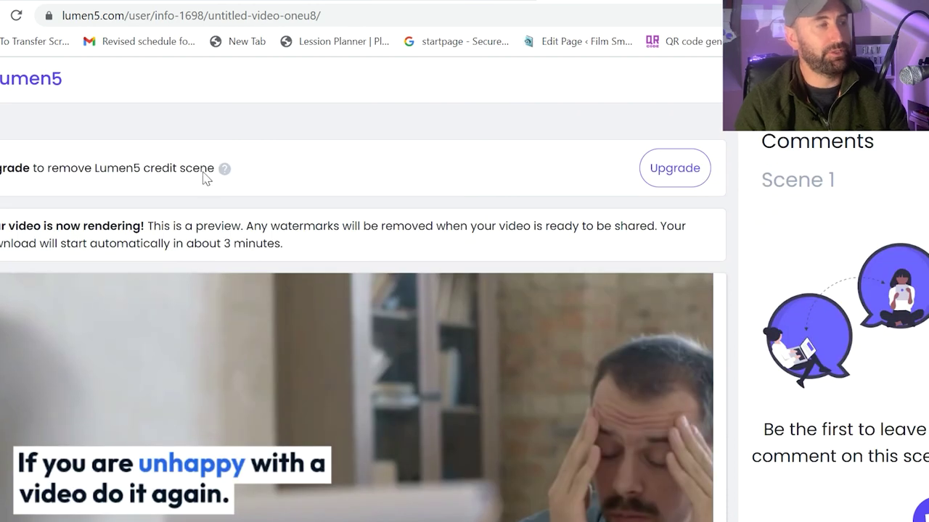
mouse_move(224, 168)
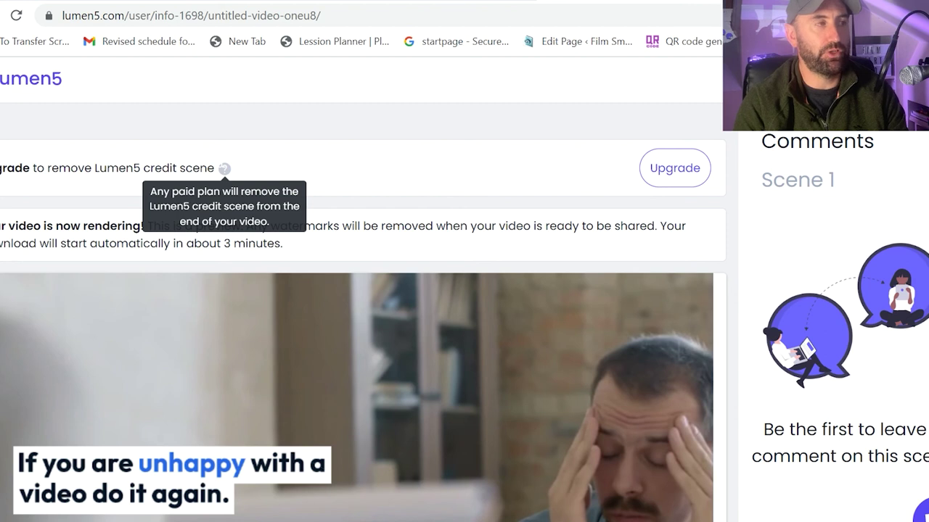
scroll(486, 473, down, 3)
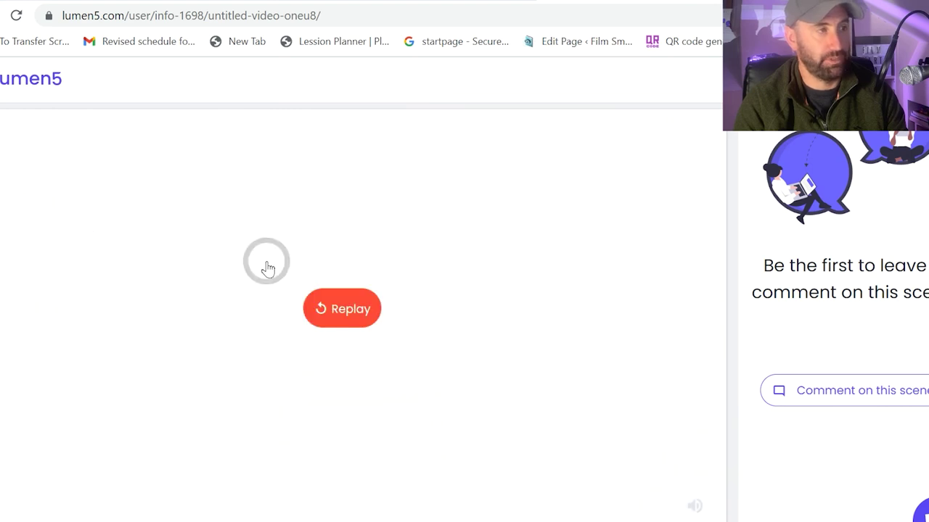
- Skip the preview to its end and replay the video from the start
click(342, 307)
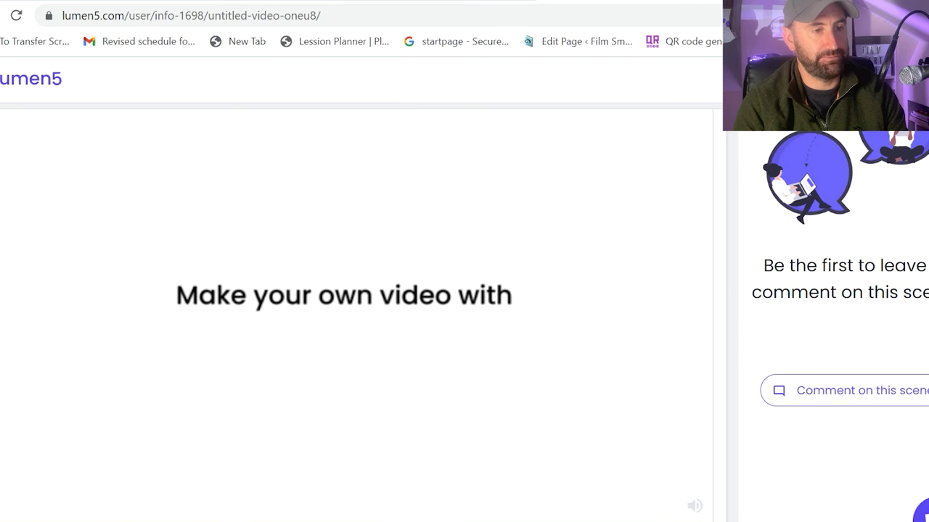
click(323, 311)
scroll(184, 249, up, 2)
scroll(87, 276, down, 5)
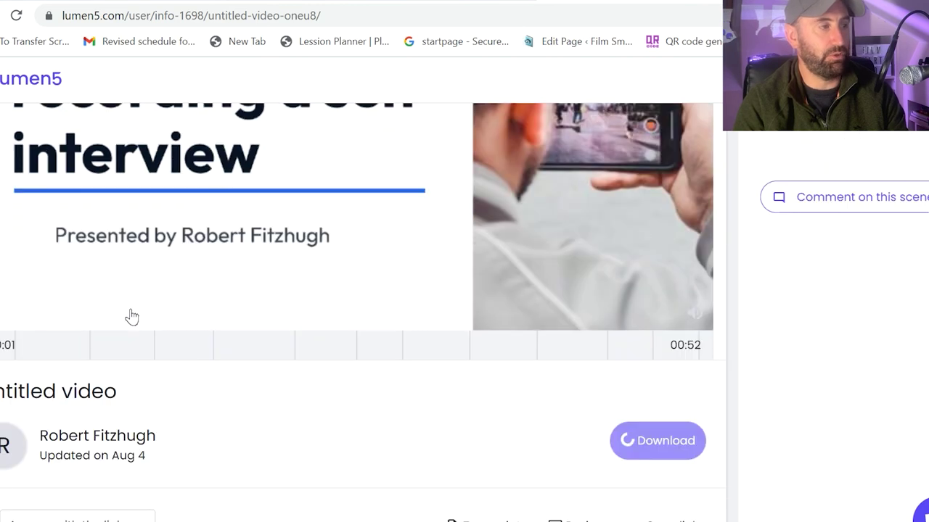
scroll(131, 317, up, 5)
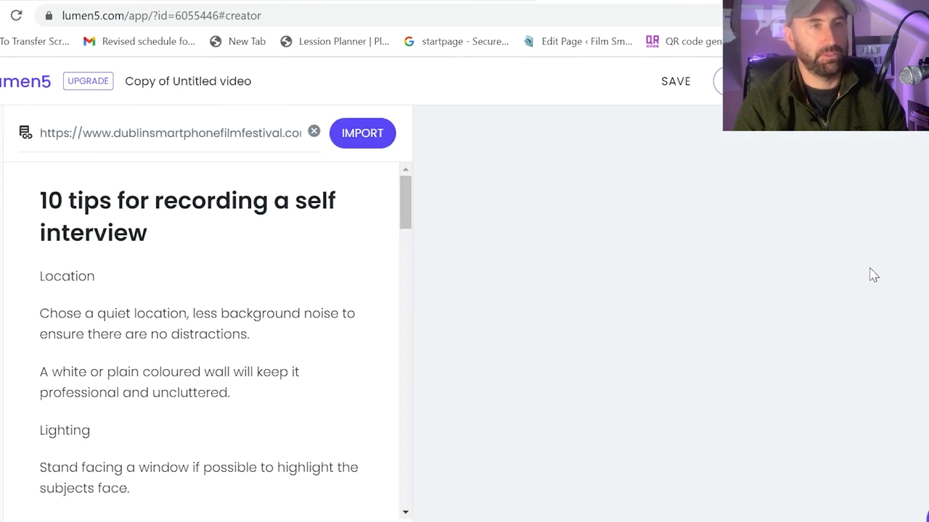
- Enable the outro and set its logo placeholder to the uploaded Film Smart image
scroll(875, 273, down, 10)
scroll(874, 275, down, 15)
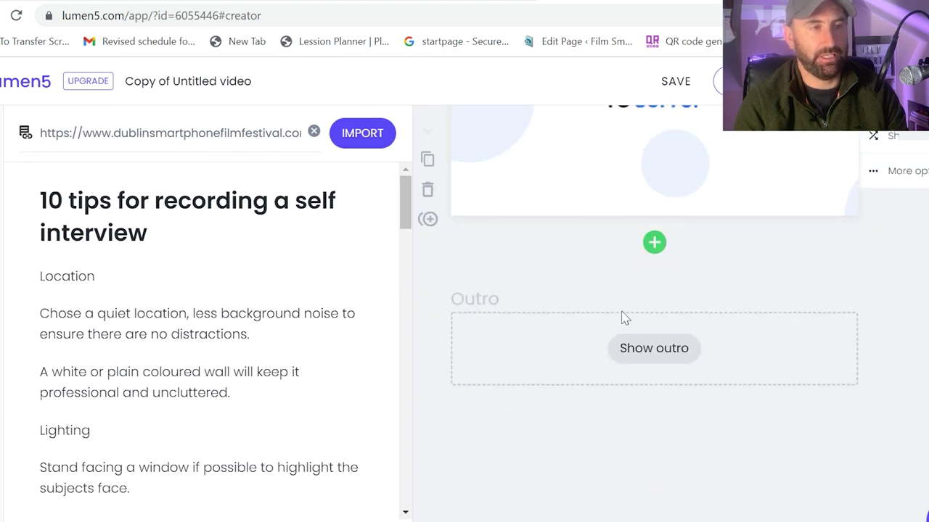
click(643, 339)
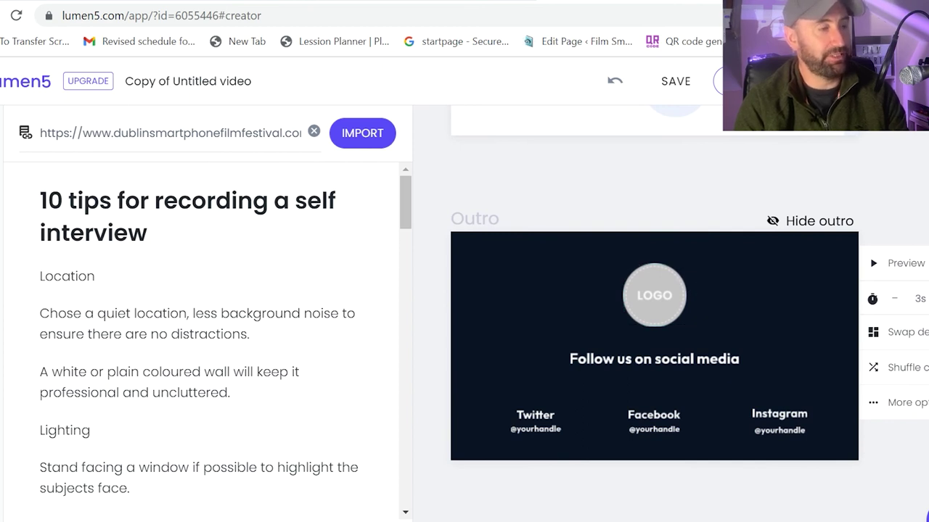
click(644, 294)
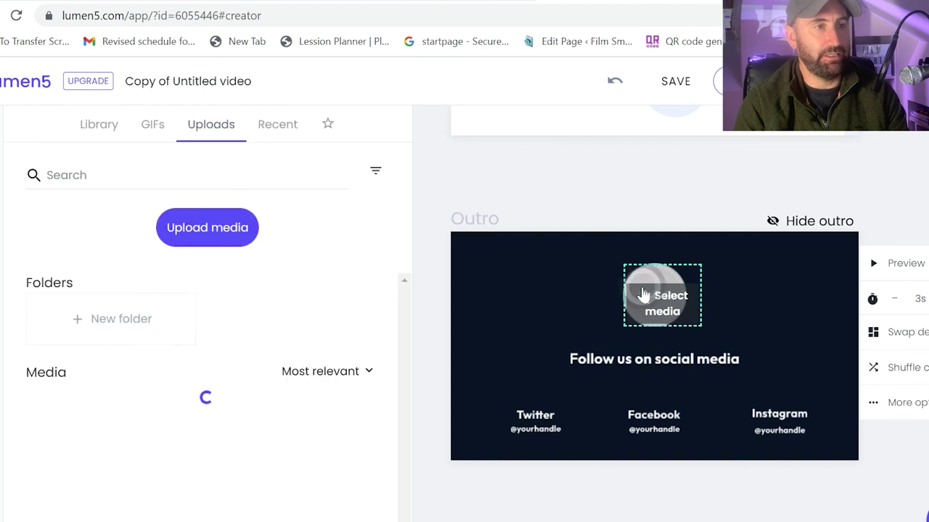
click(243, 455)
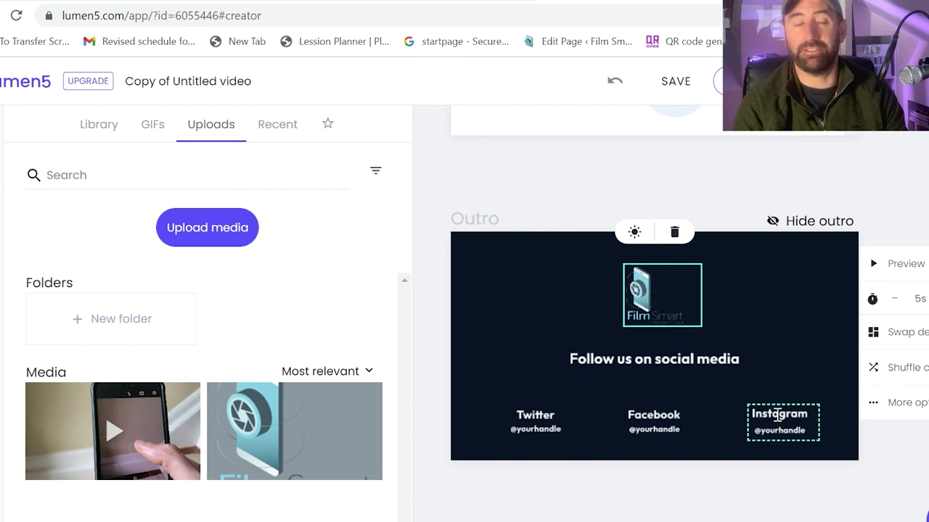
- Browse the fonts for the outro's Instagram text, then close them without changes
click(790, 413)
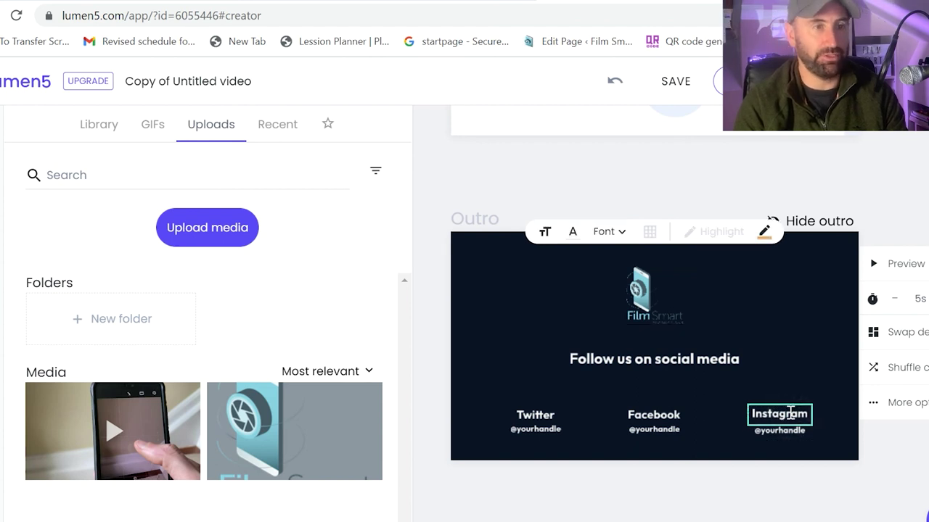
click(599, 232)
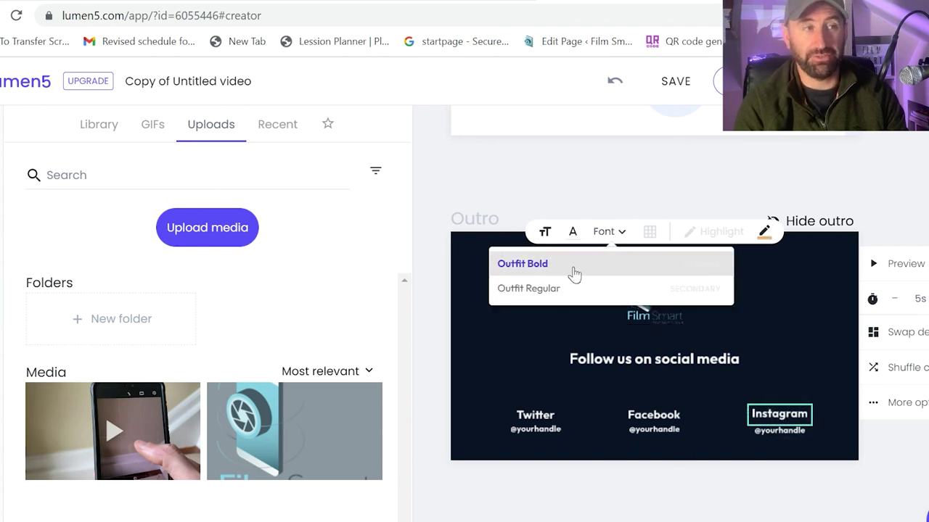
click(871, 214)
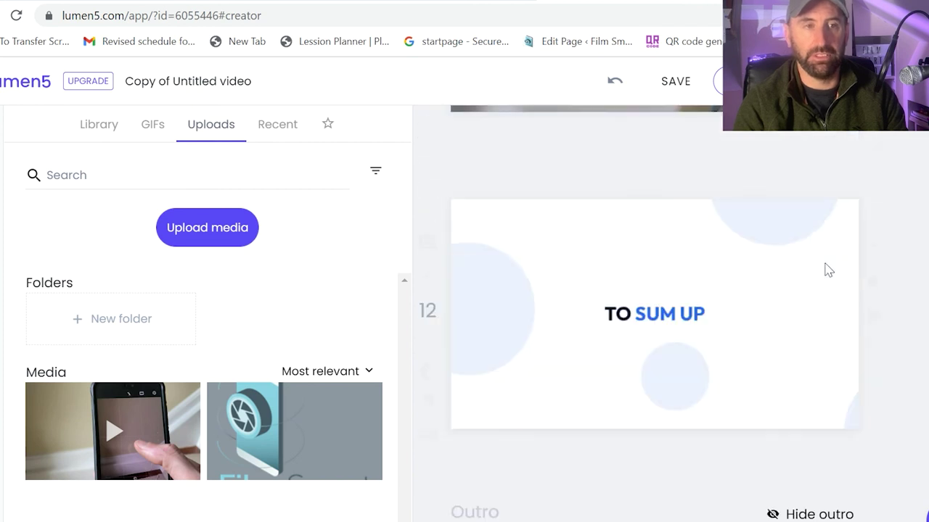
- Preview the 57-second video, jumping to the Film Smart outro and back to TO SUM UP
mouse_move(674, 318)
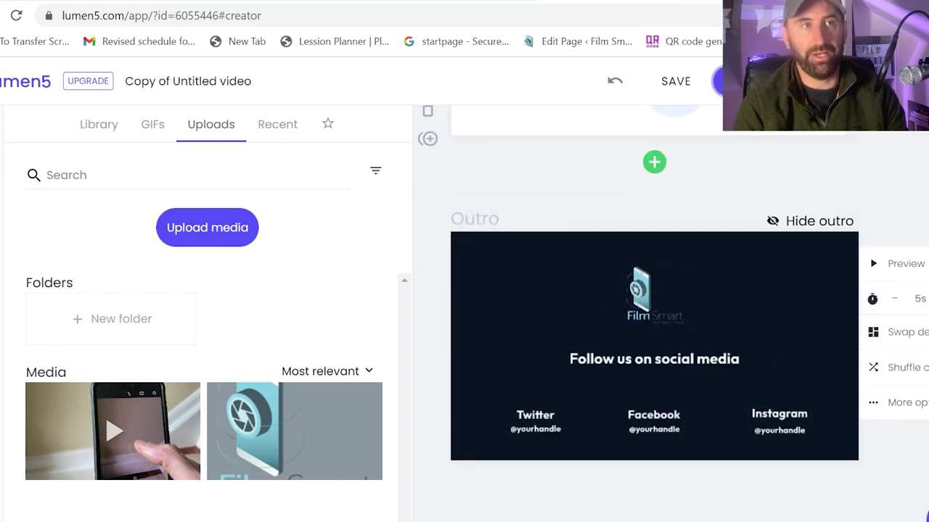
click(716, 81)
scroll(580, 435, down, 3)
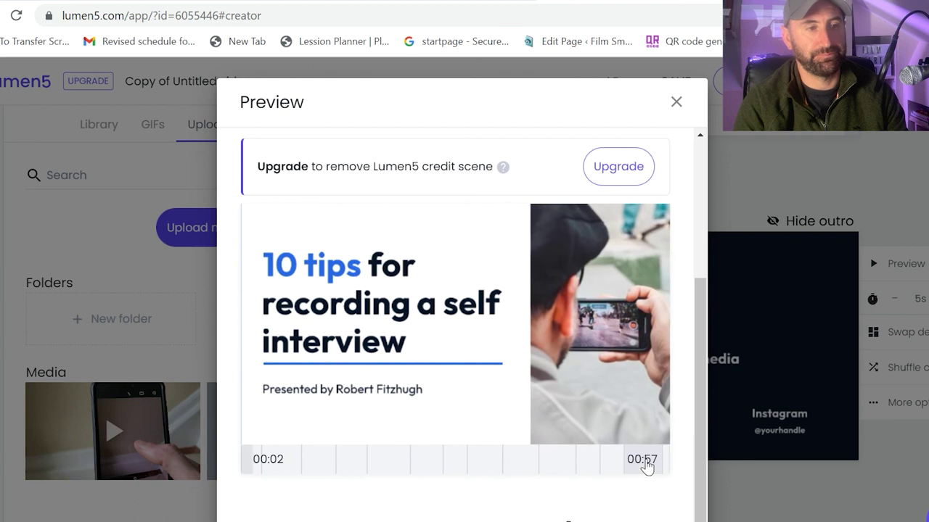
click(646, 465)
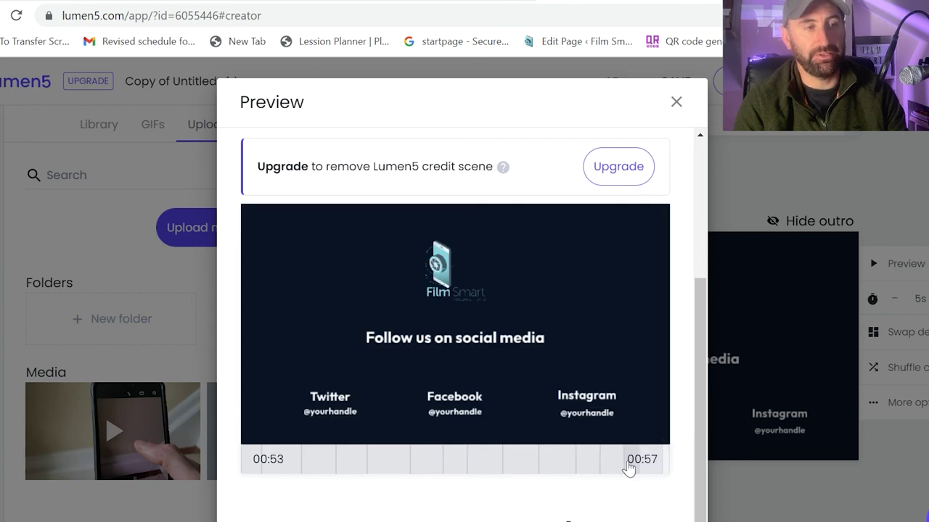
click(615, 463)
click(607, 464)
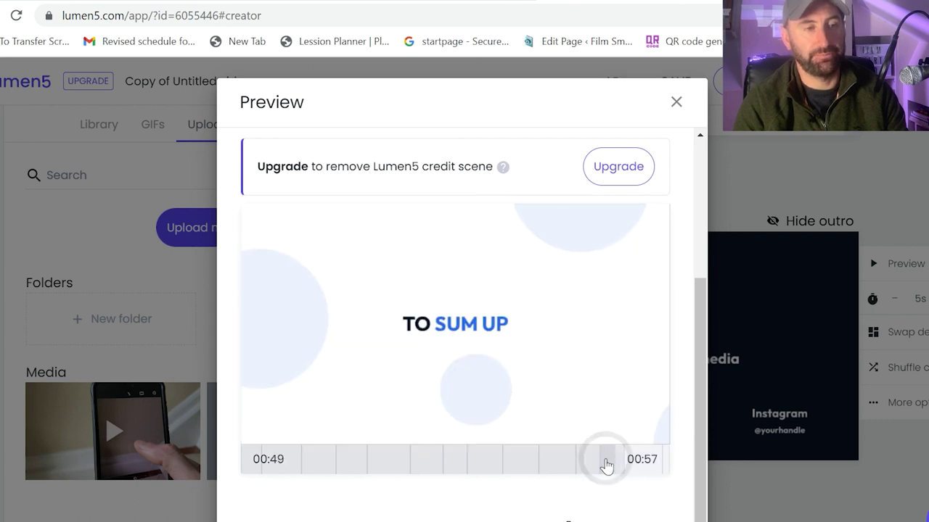